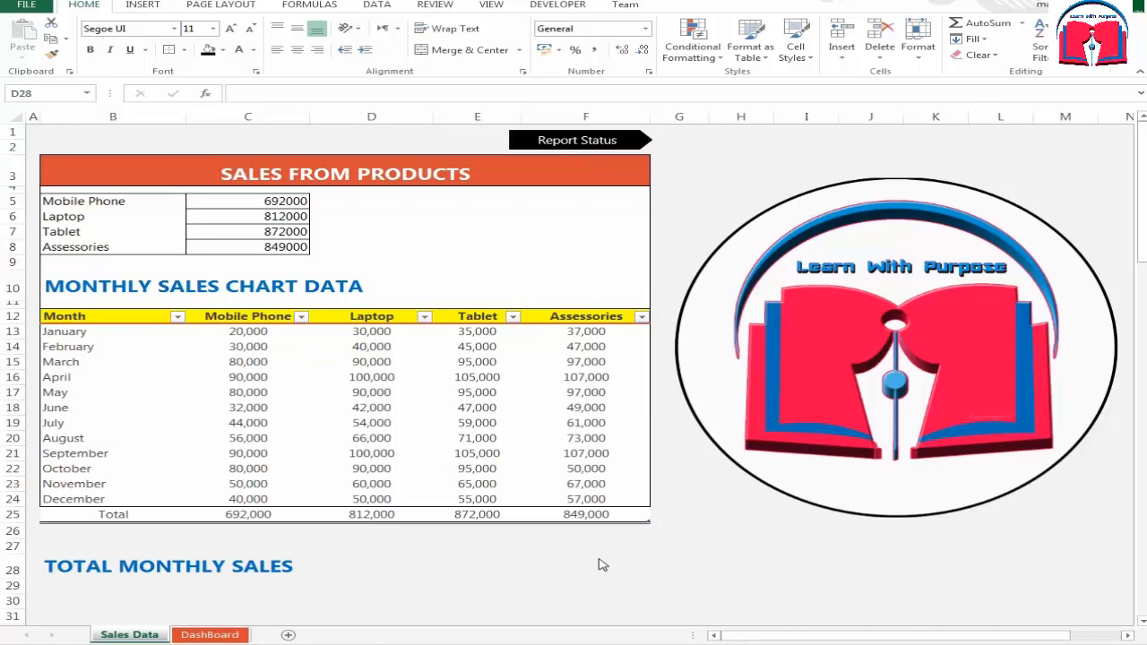
- Open the annual report dashboard through the Report Status link on the Sales Data sheet
left_click(515, 241)
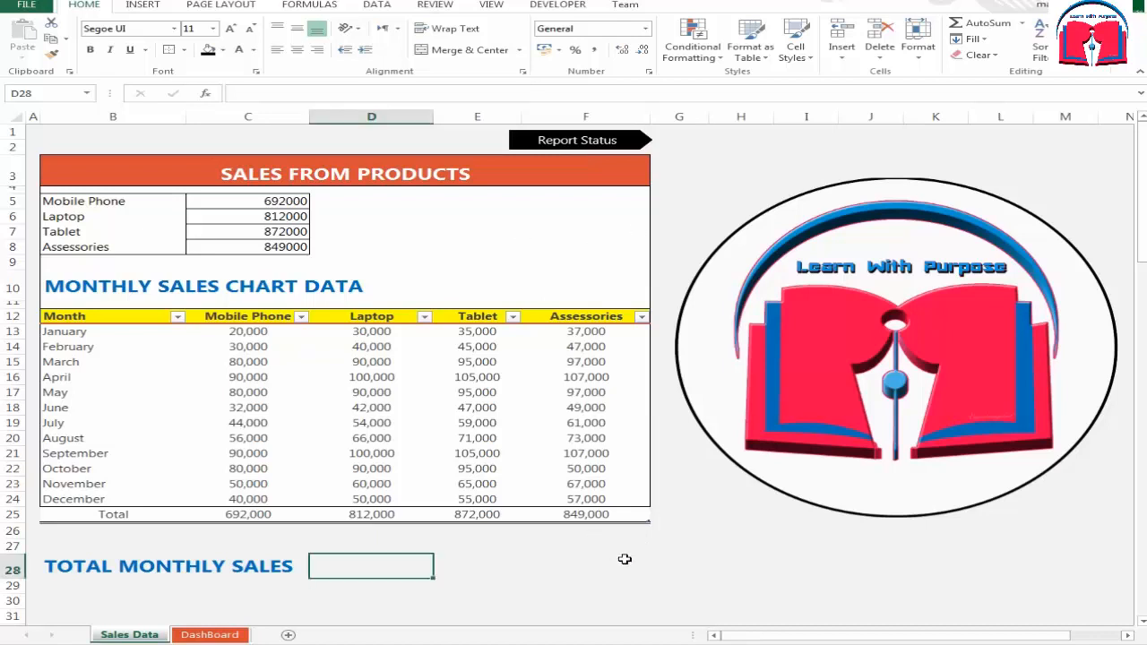
key("ctrl+Home")
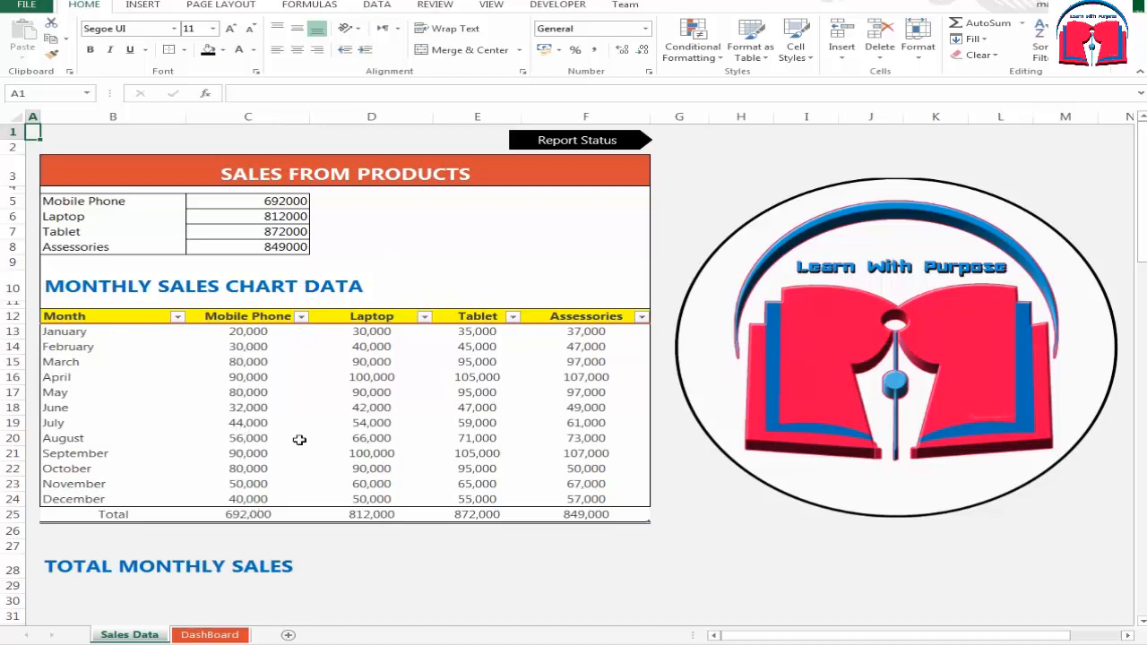
left_click(577, 141)
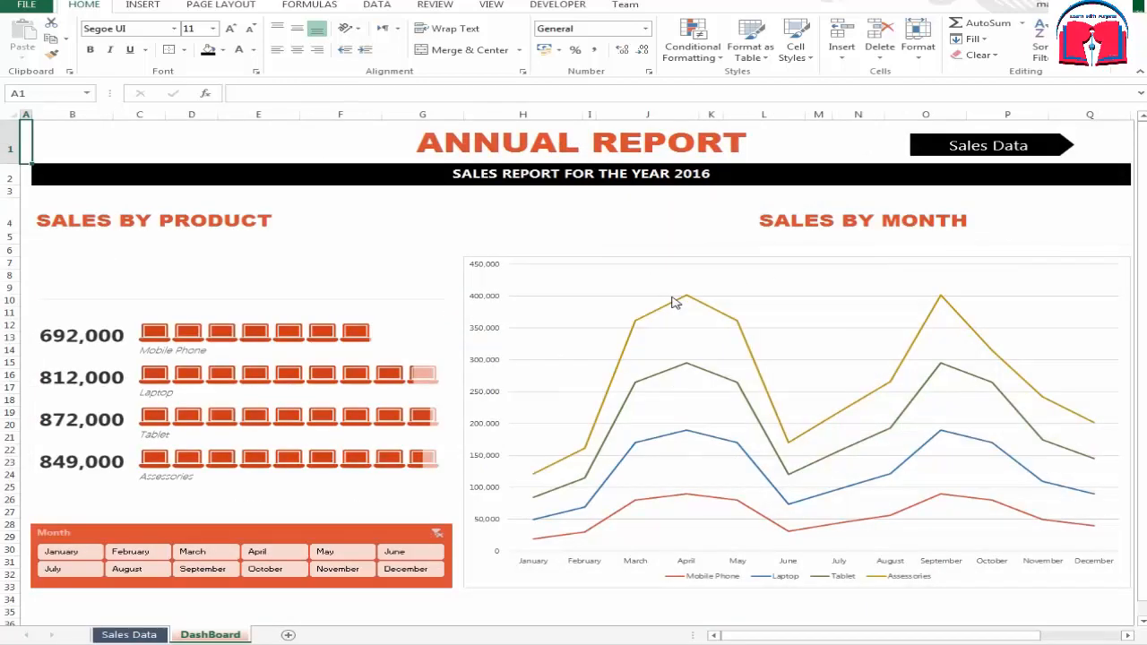
left_click(289, 220)
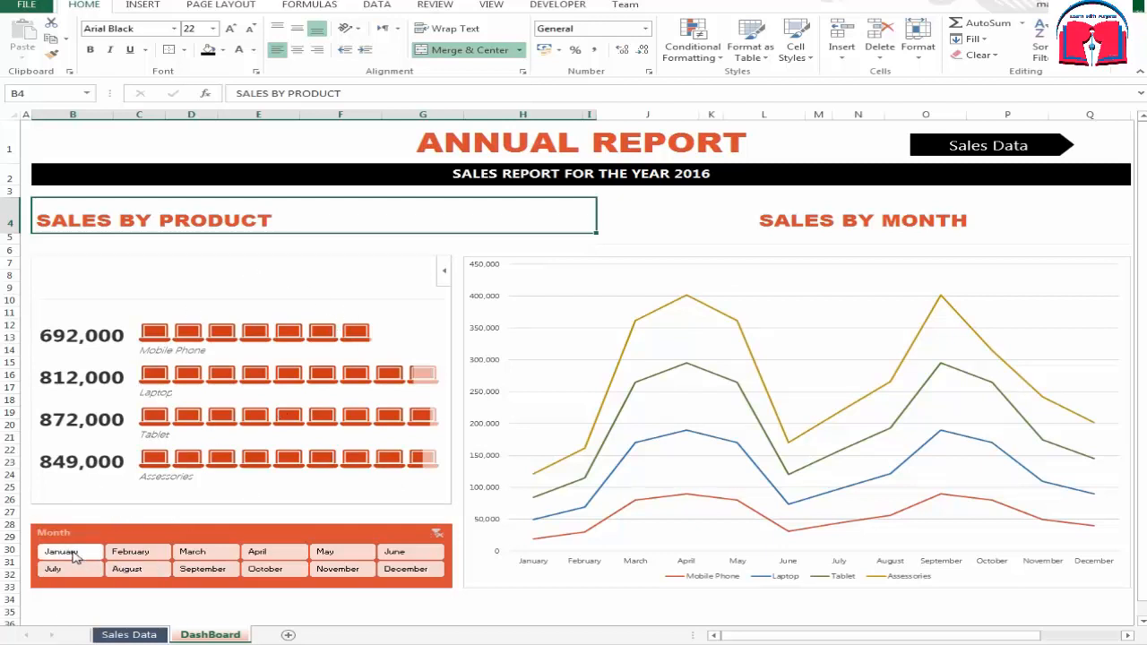
- Preview the dashboard filtered by February, March, April, June, December and August in turn, and clear the month filter
left_click(133, 552)
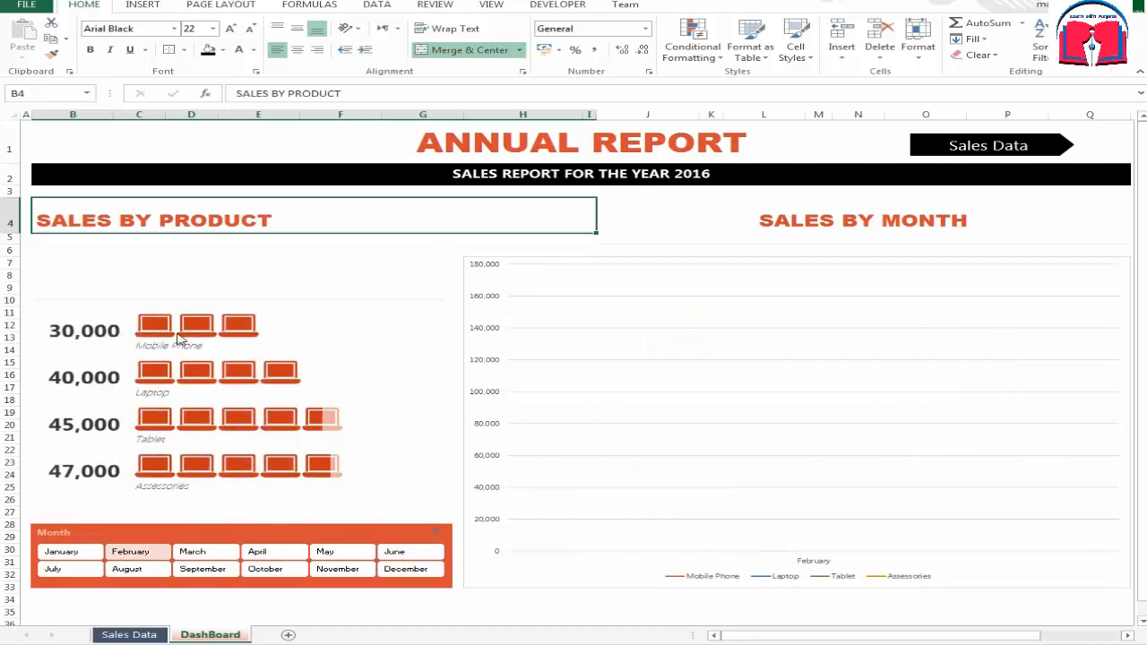
left_click(205, 554)
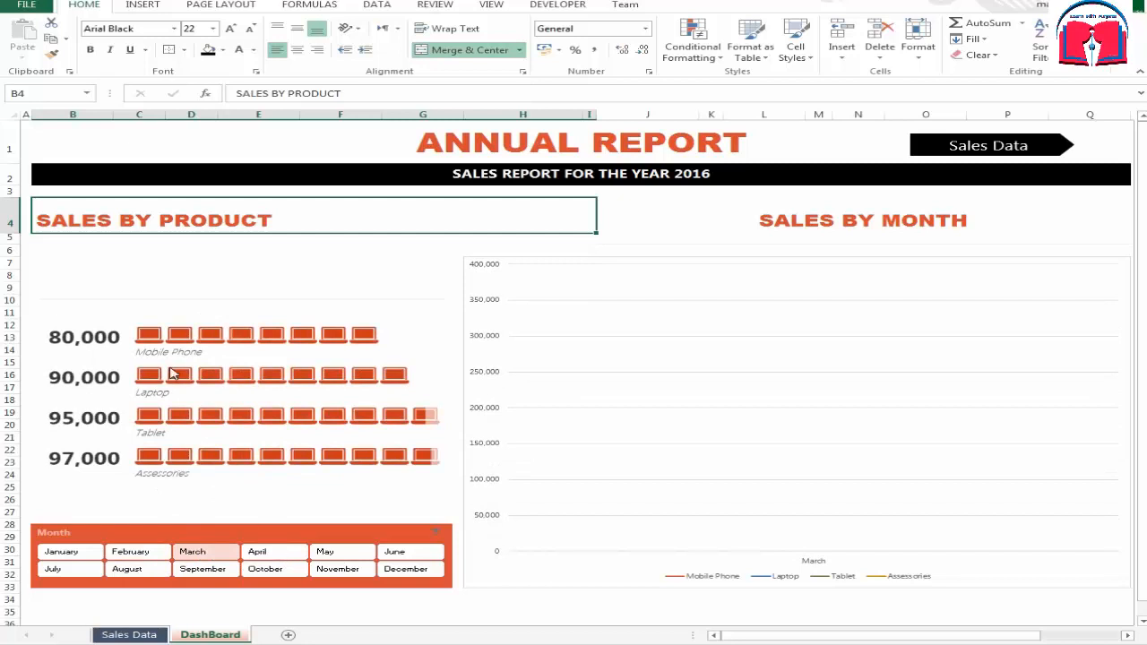
left_click(289, 554)
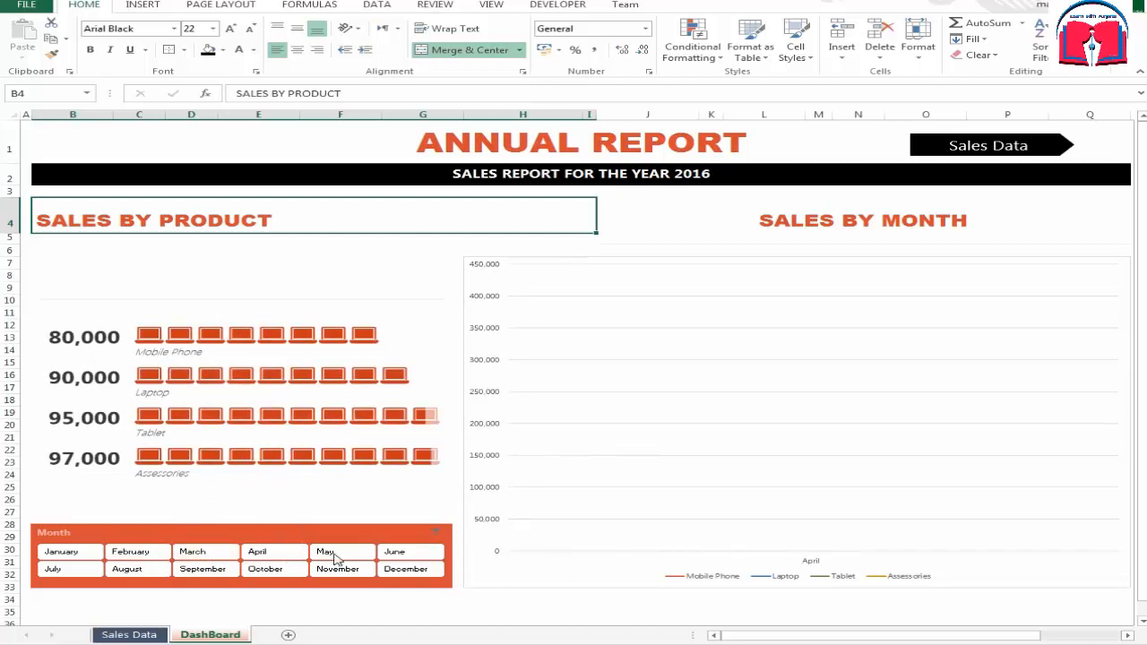
left_click(395, 551)
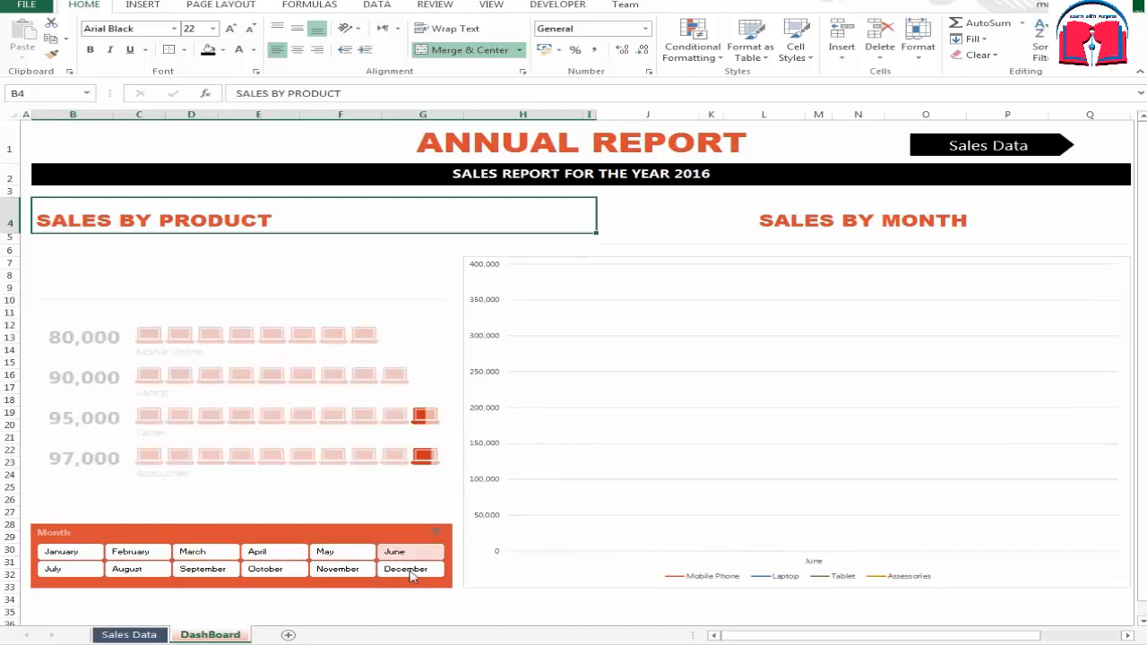
left_click(410, 573)
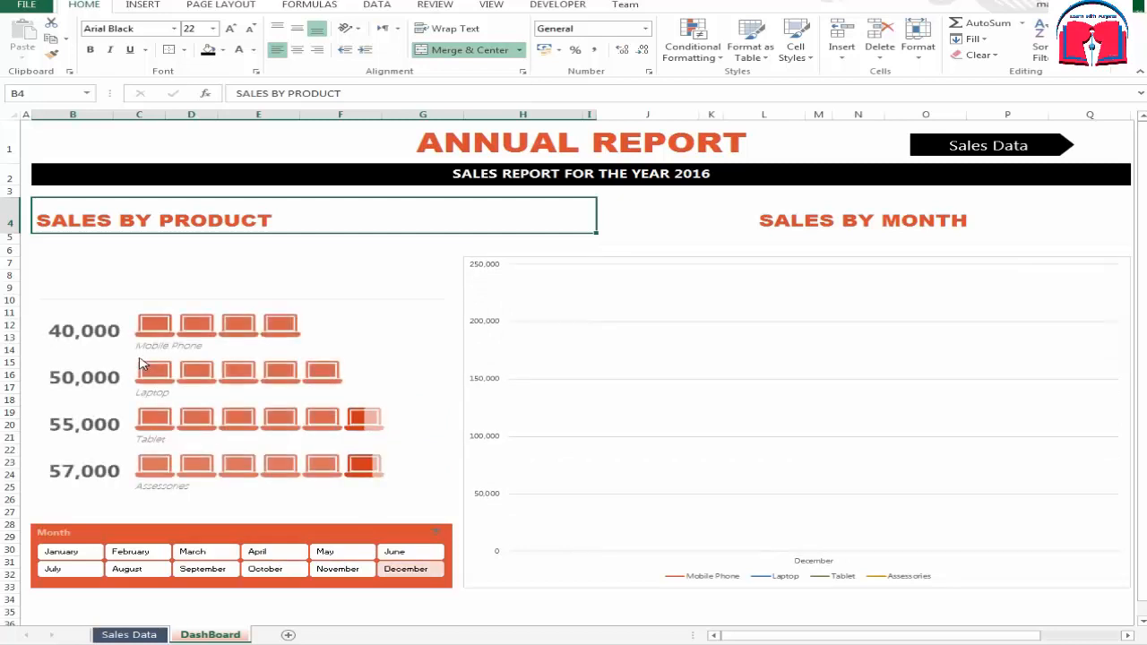
left_click(152, 572)
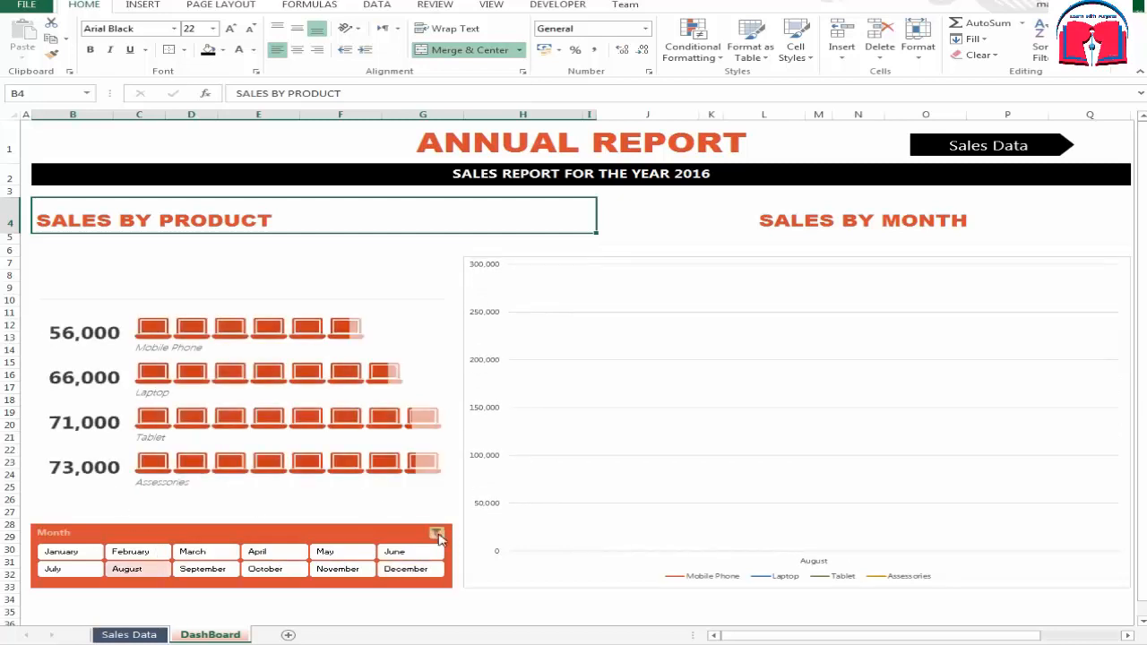
left_click(437, 534)
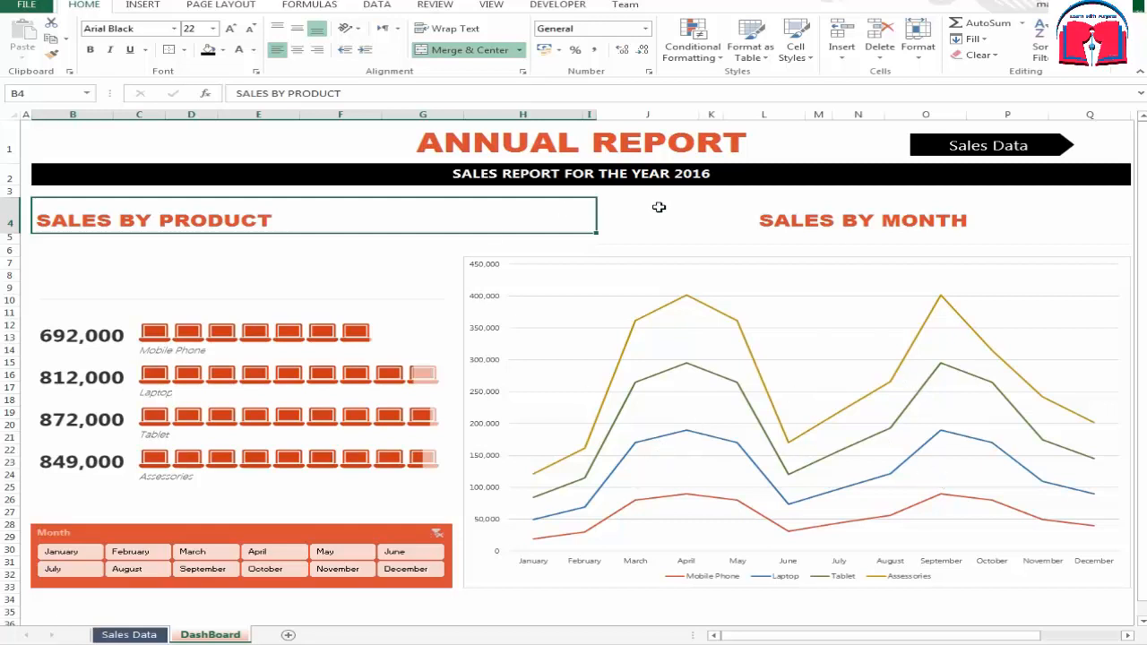
left_click(681, 229)
left_click(323, 227)
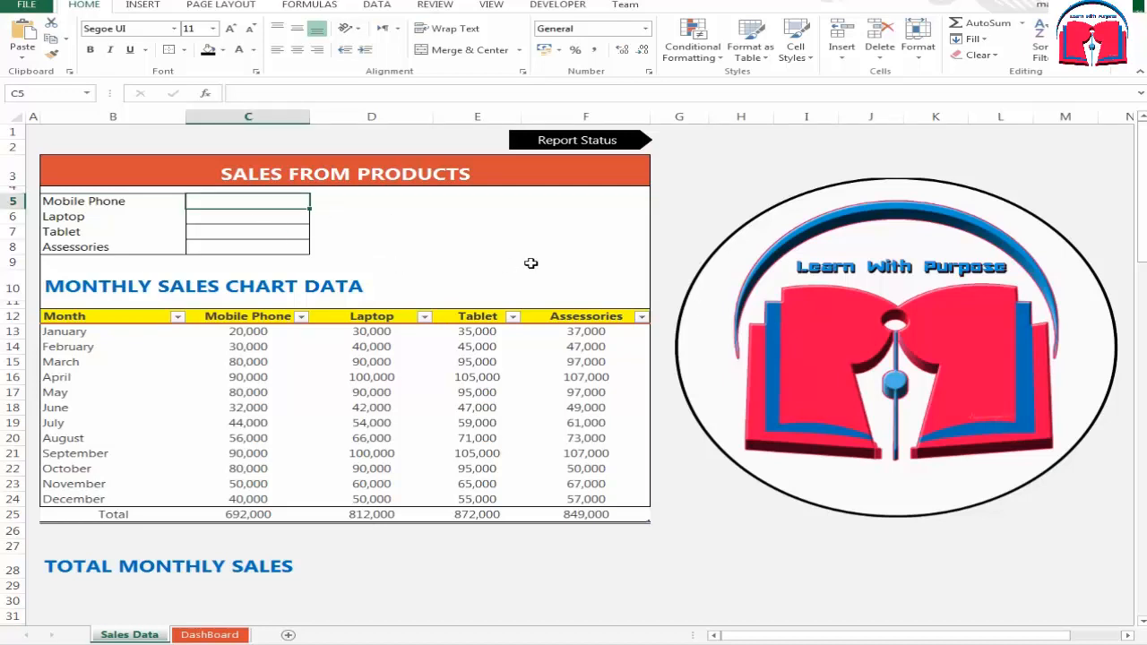
- Link the Mobile Phone cell C5 on the Sales Data sheet to the Mobile Phone total in the monthly sales table
key("Left")
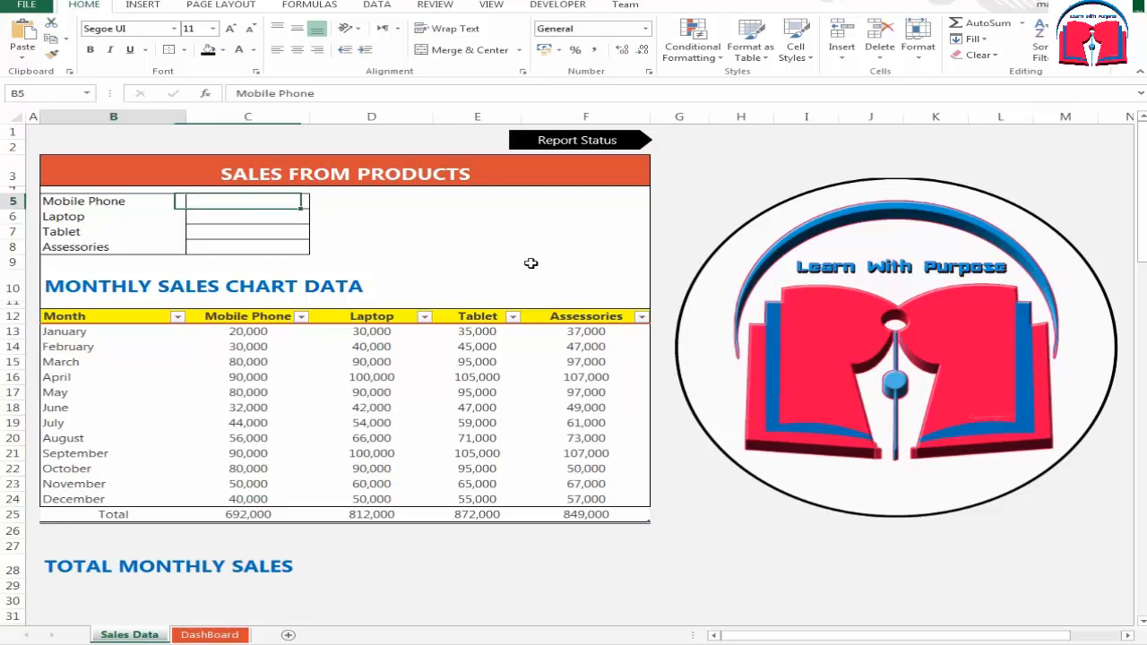
key("Down")
key("Down")
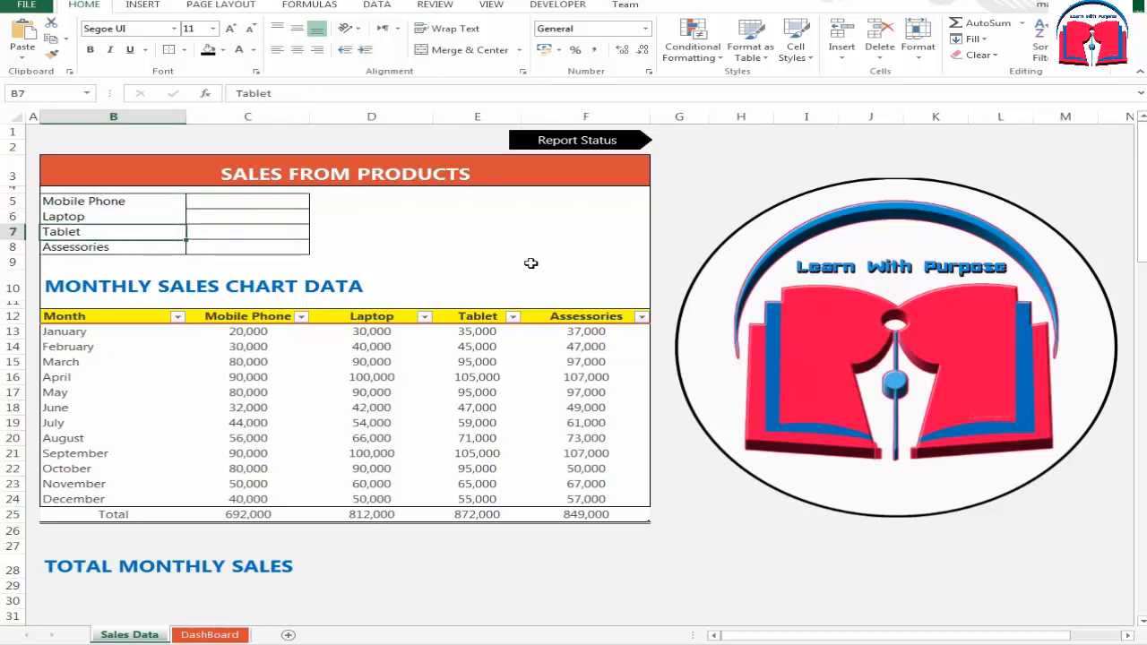
key("Up")
key("Up")
key("Right")
type("=")
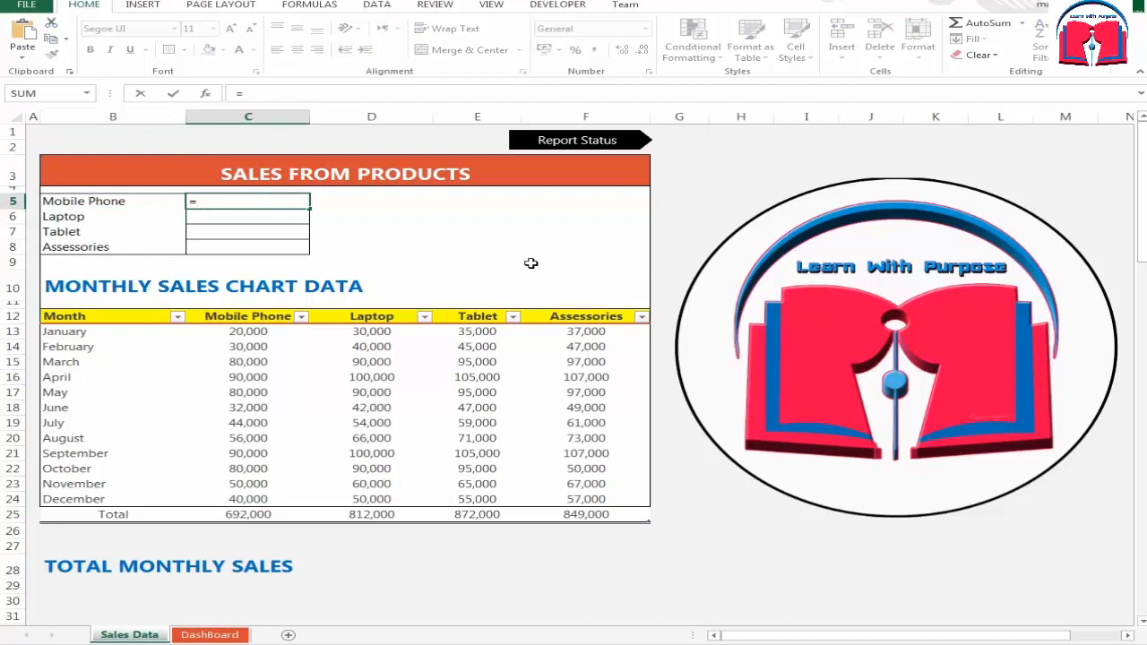
left_click(255, 515)
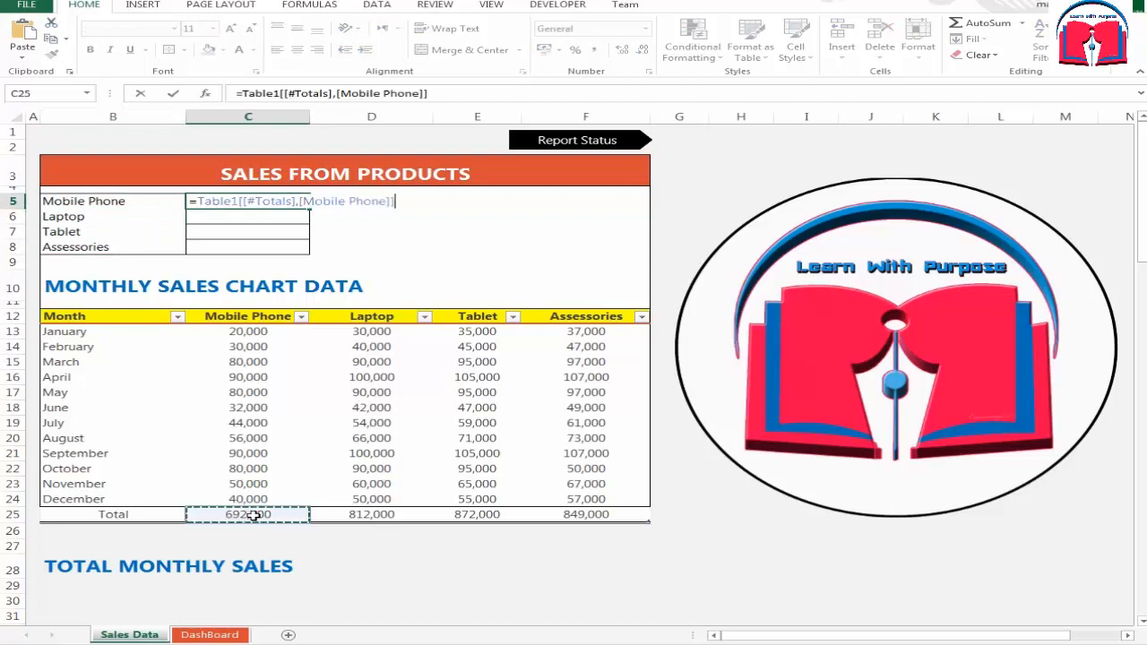
key("Return")
key("Up")
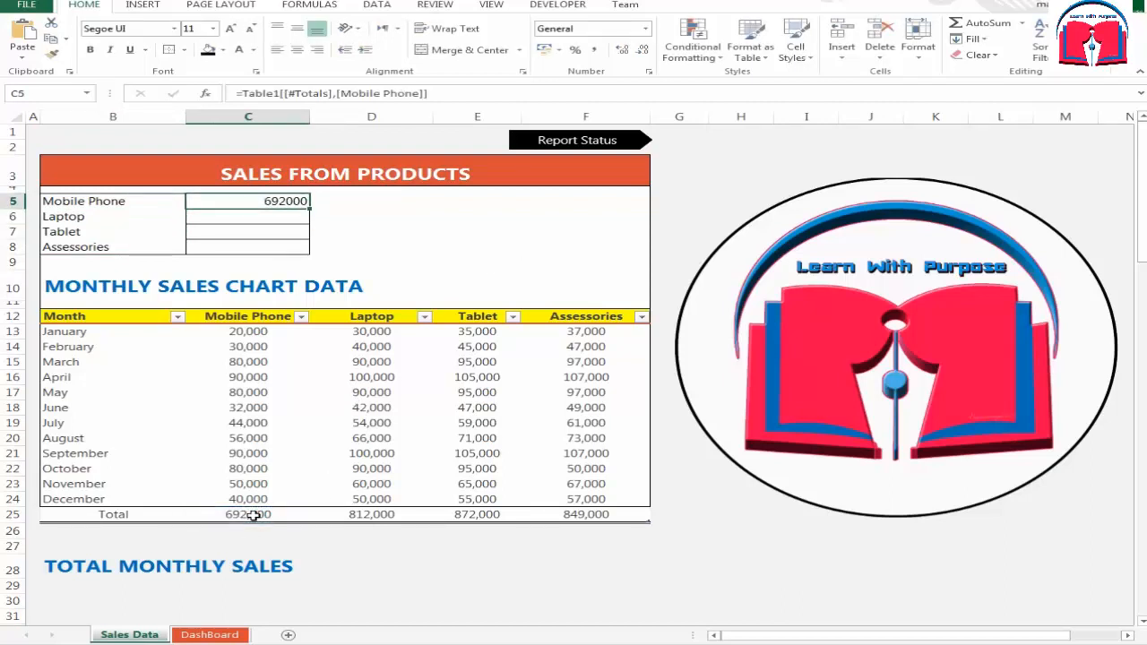
- Link the Laptop, Tablet and Assessories cells C6 to C8 to their matching totals in row 25 of the monthly sales table
key("Down")
type("=")
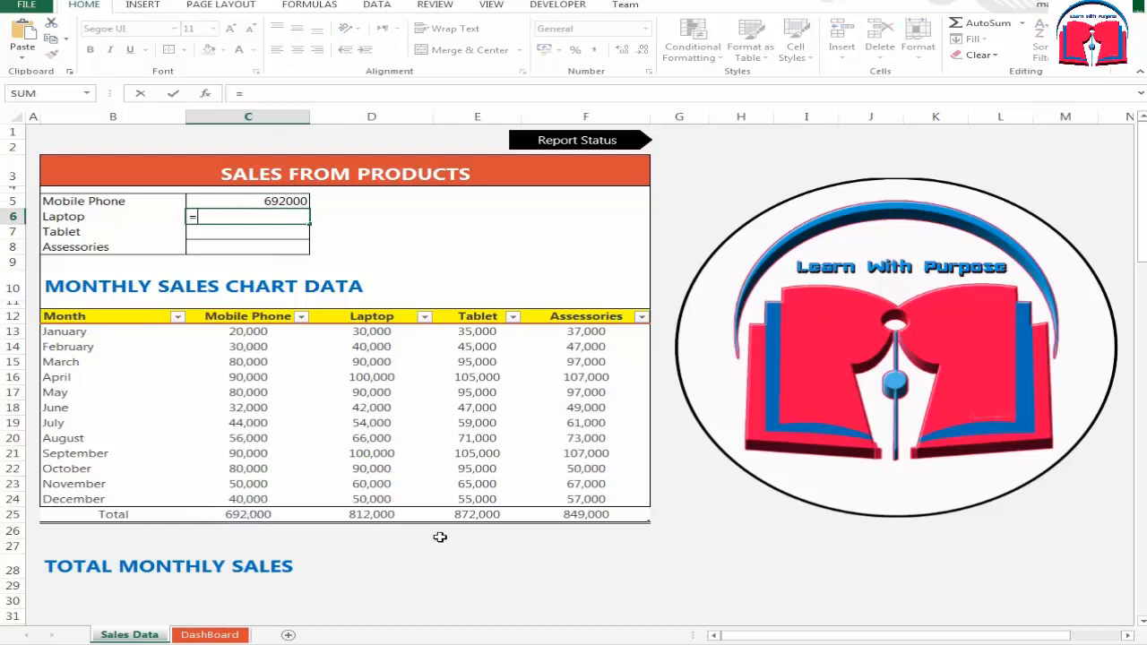
left_click(392, 513)
key("Return")
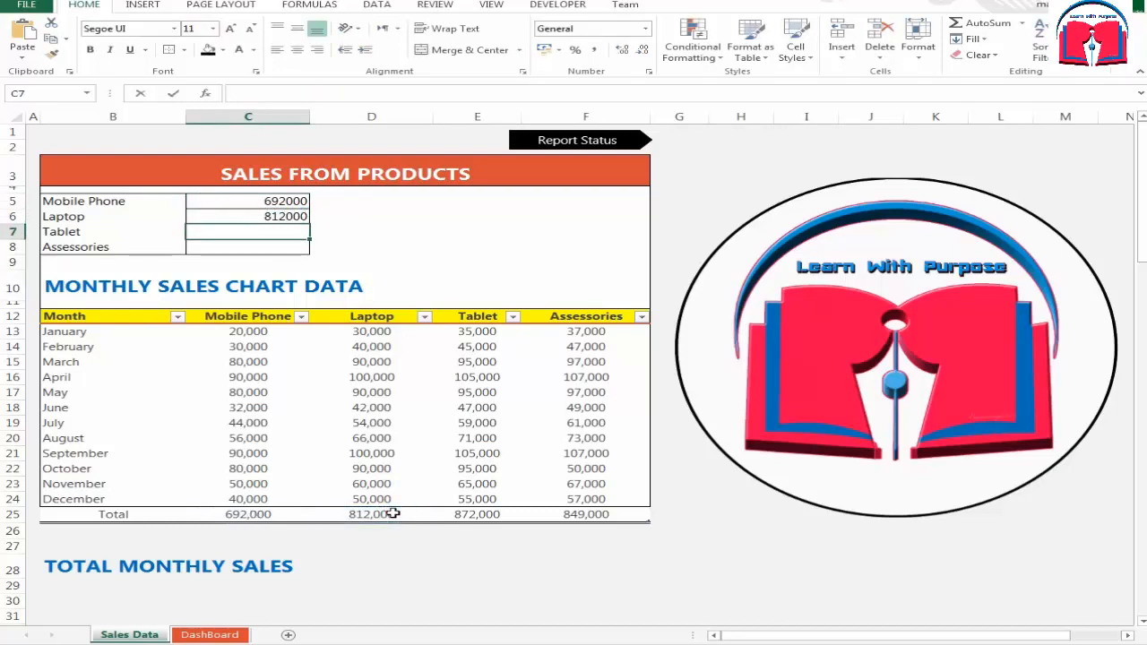
type("=")
left_click(493, 515)
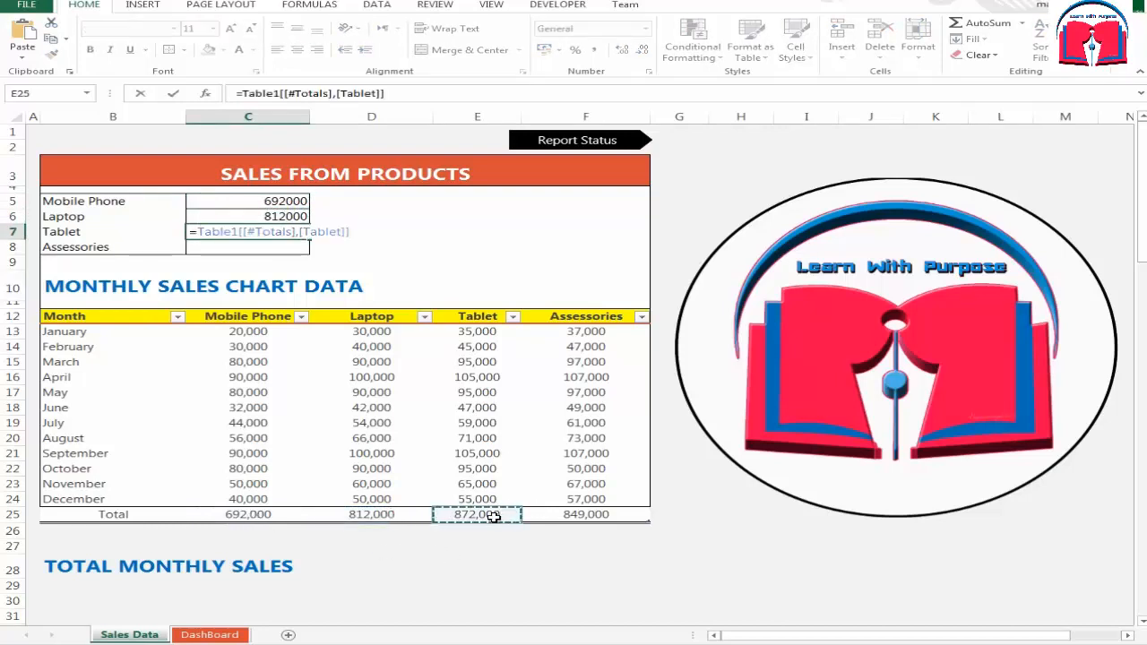
key("Return")
type("=")
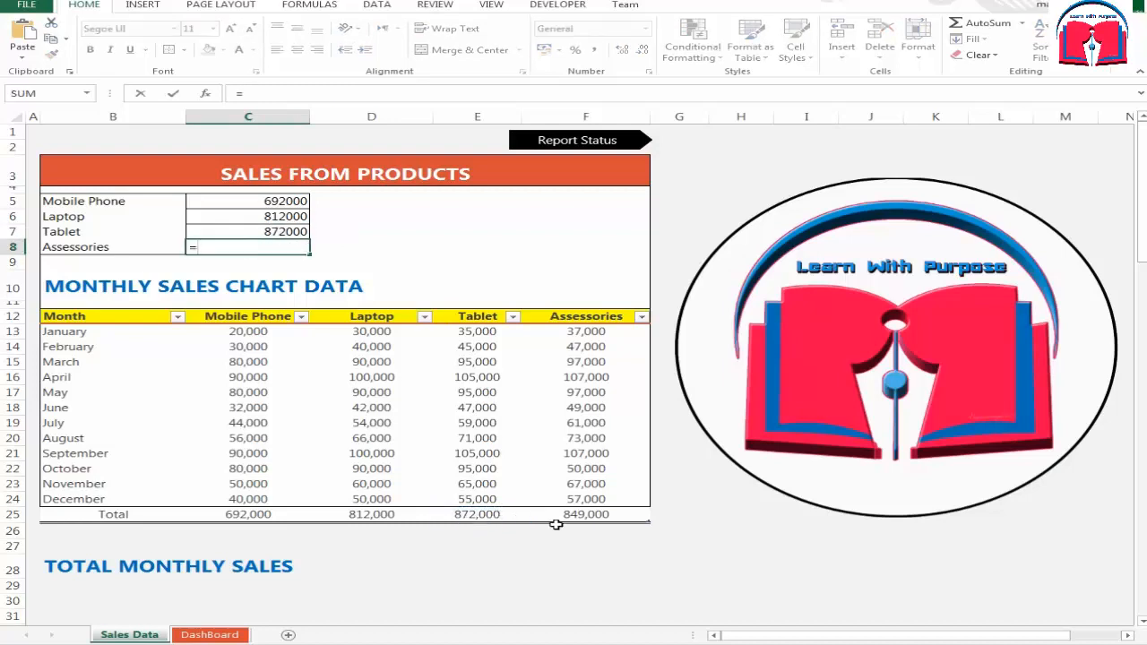
left_click(582, 514)
key("Return")
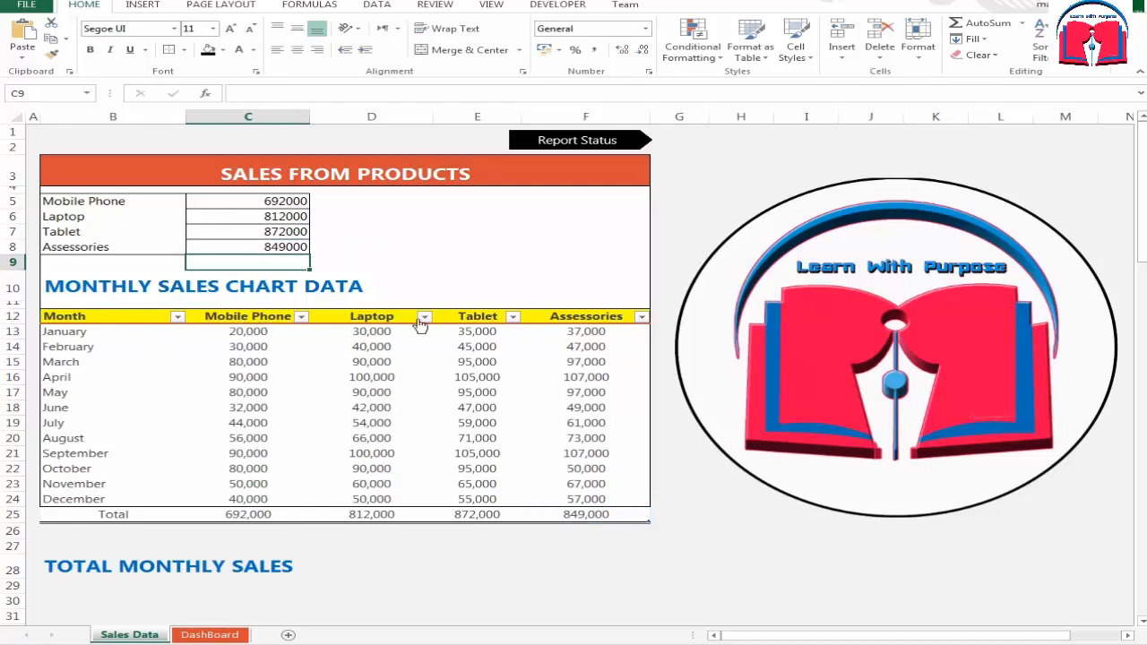
left_click(394, 263)
left_click(330, 223)
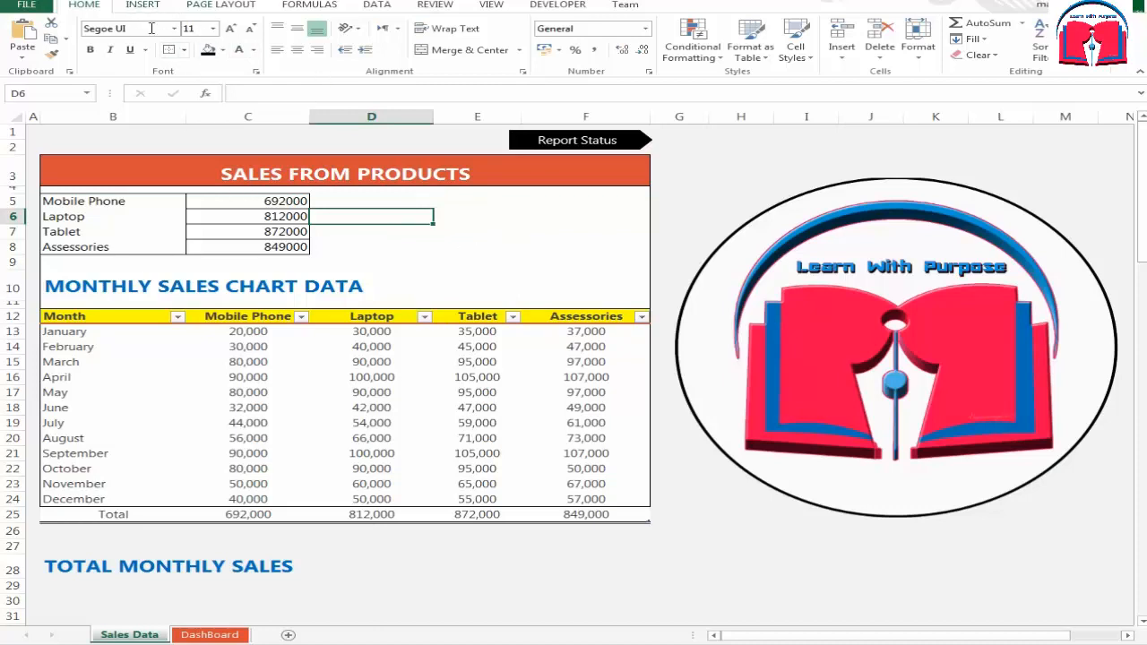
- Insert a Month slicer for the monthly sales table and place it over the table's outer edge, about 4.47" tall to fit all twelve months
mouse_move(77, 316)
left_mouse_down()
mouse_move(512, 367)
mouse_move(707, 473)
mouse_move(634, 498)
left_mouse_up()
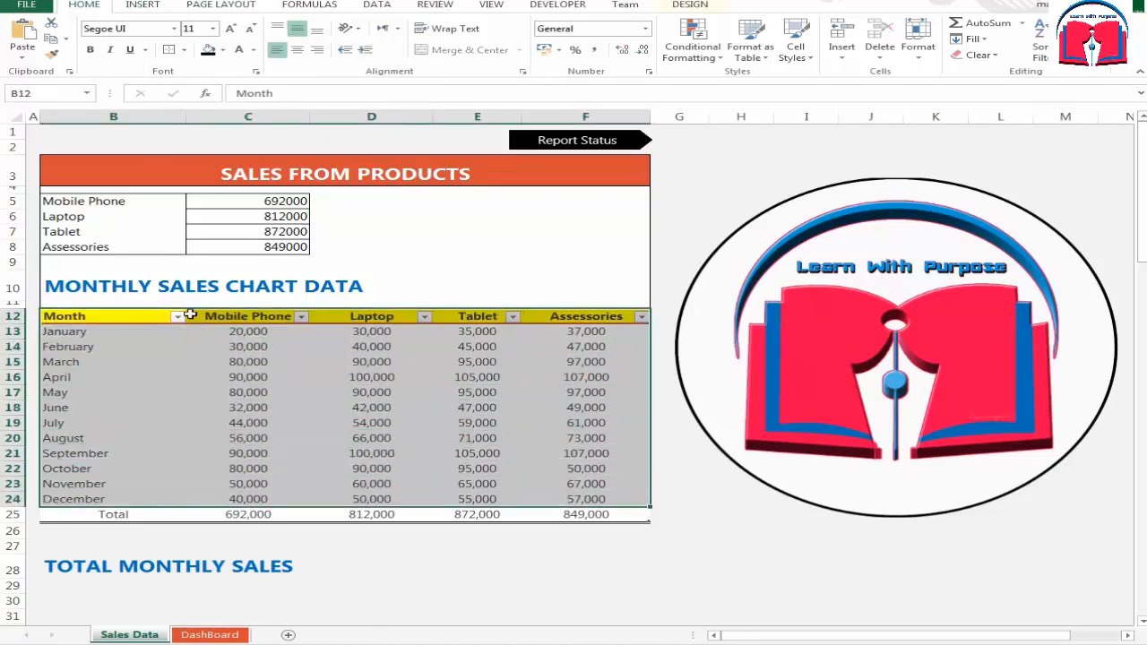
left_click(145, 6)
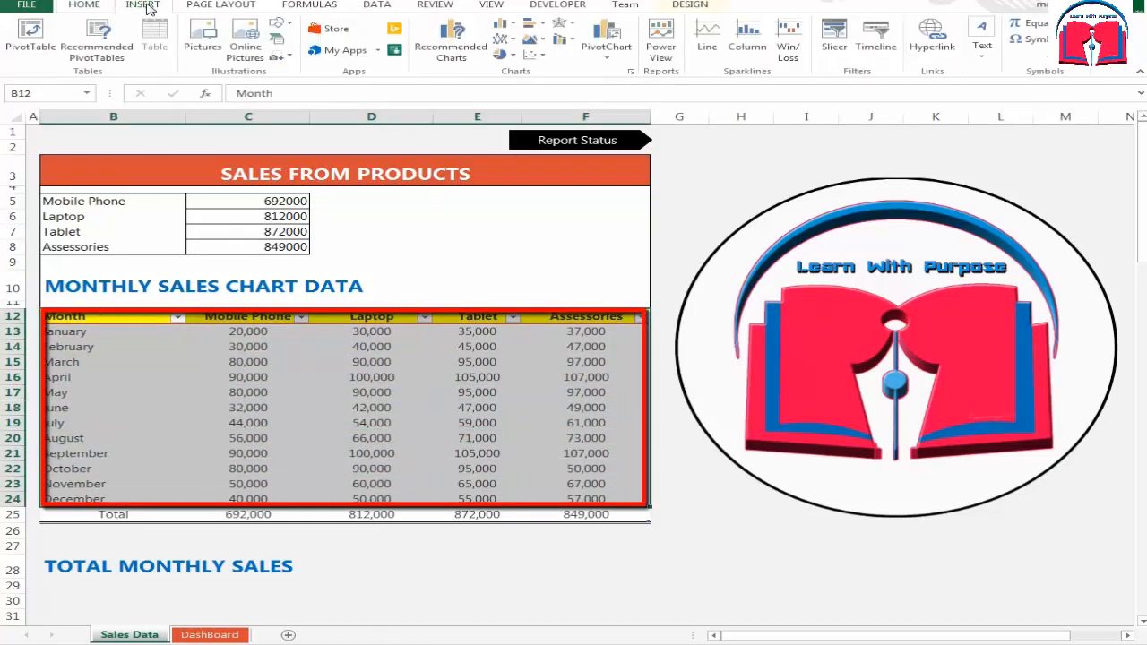
left_click(835, 40)
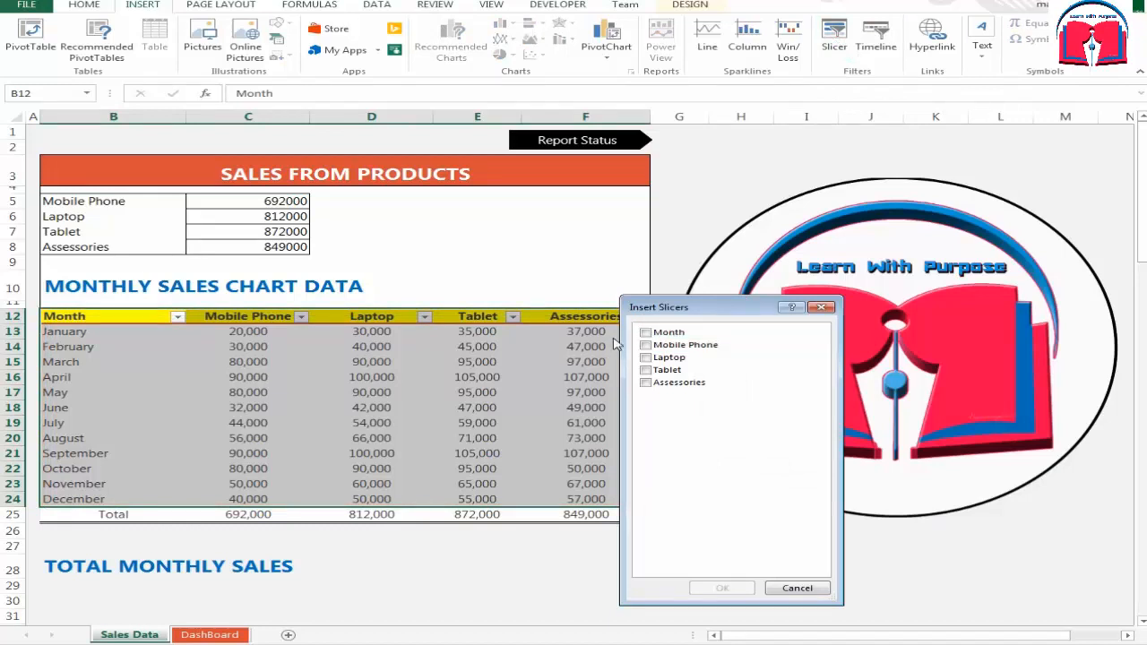
left_click(646, 333)
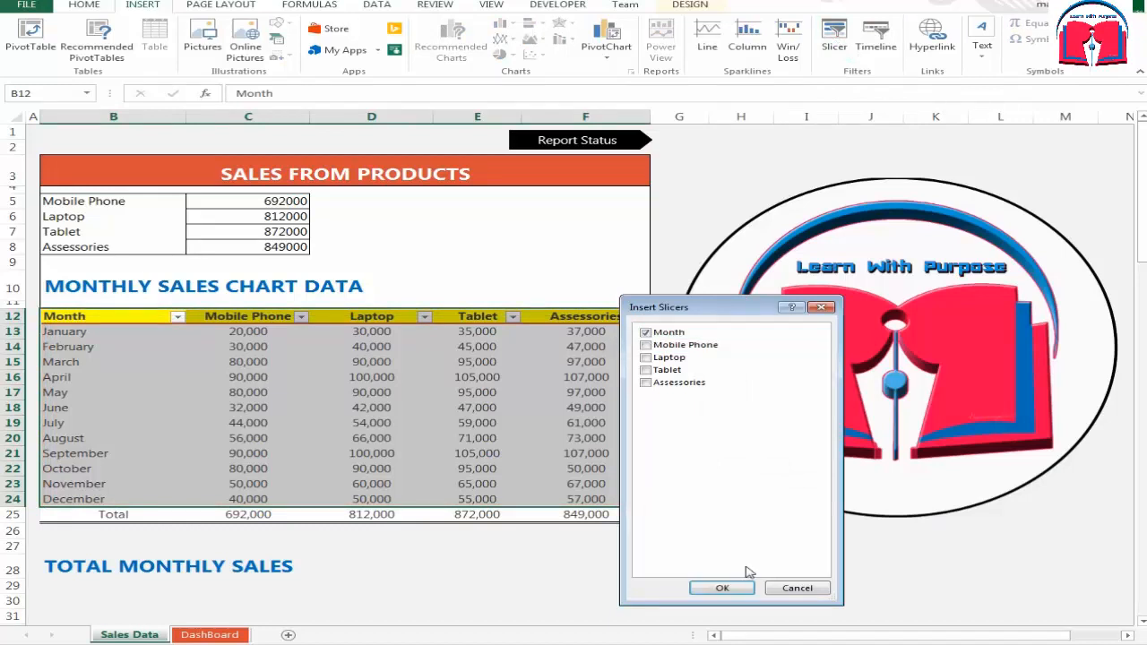
left_click(723, 588)
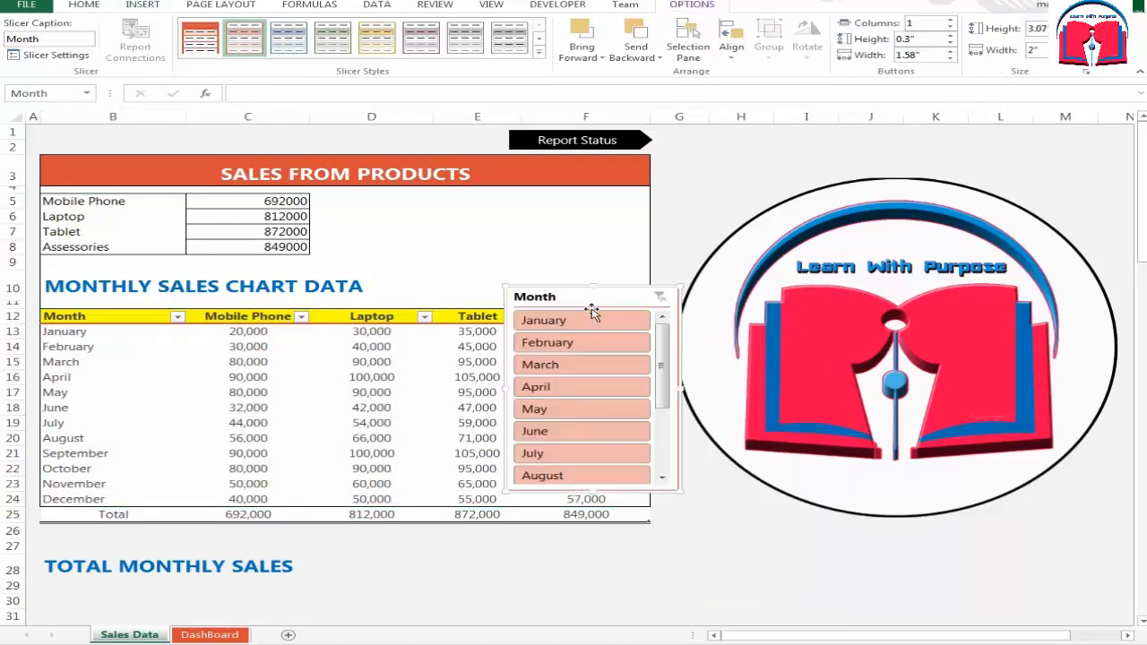
left_click_drag(597, 297, 695, 251)
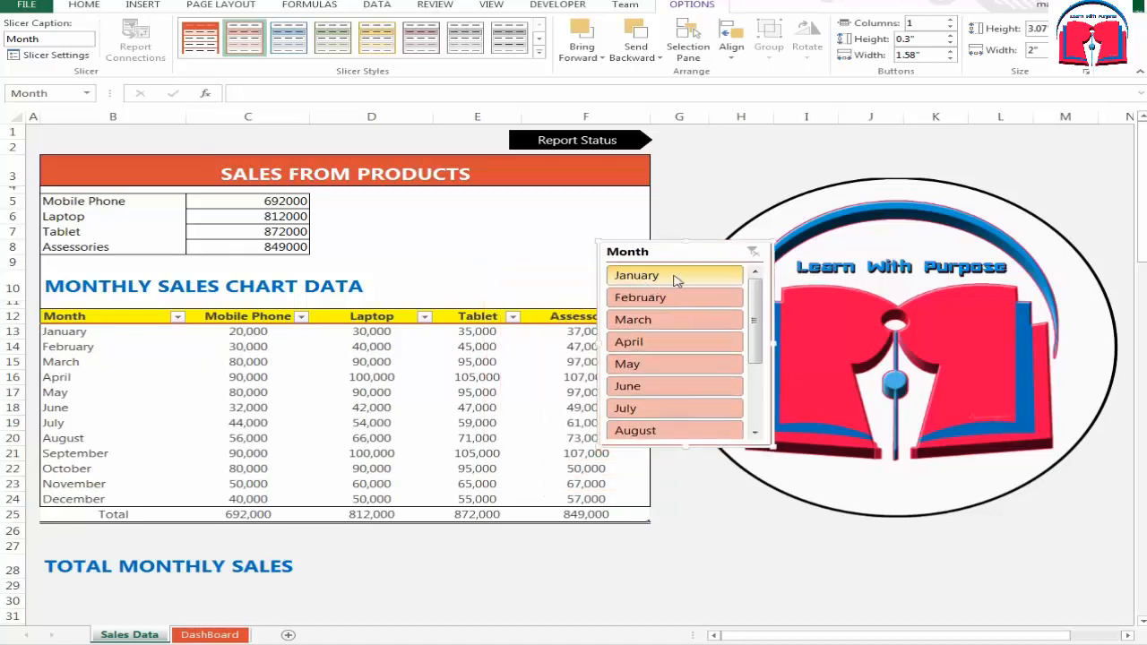
left_click_drag(687, 440, 688, 555)
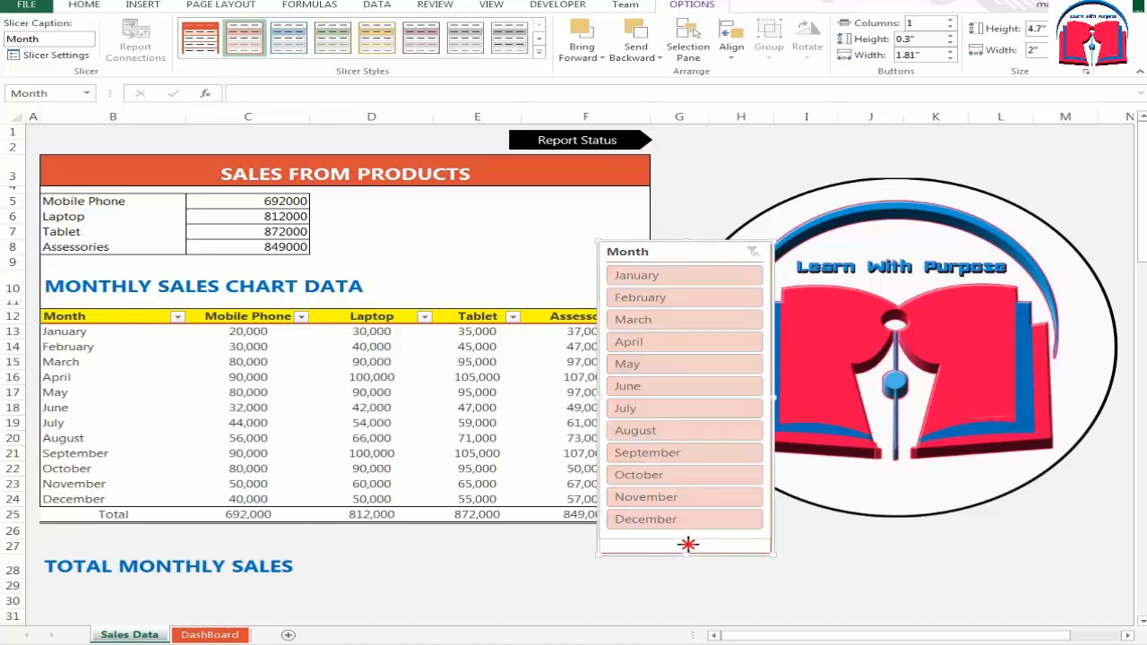
- Test the Month slicer by filtering the table to January, February, March and April in turn, and clear the filter
left_click(683, 275)
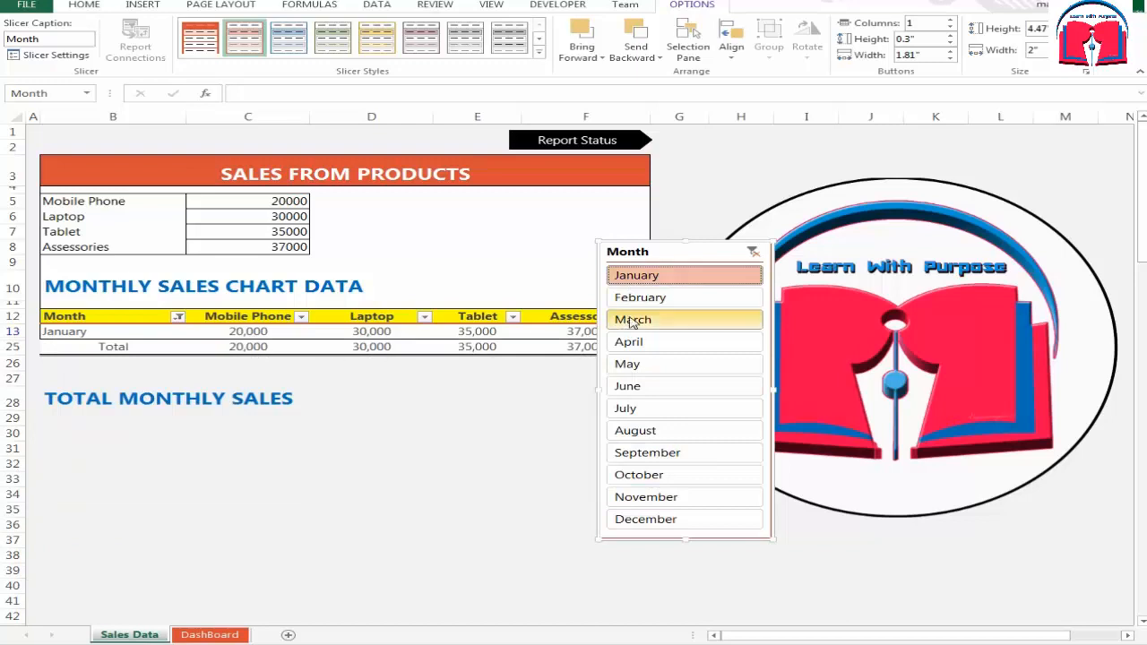
left_click(677, 298)
left_click(668, 321)
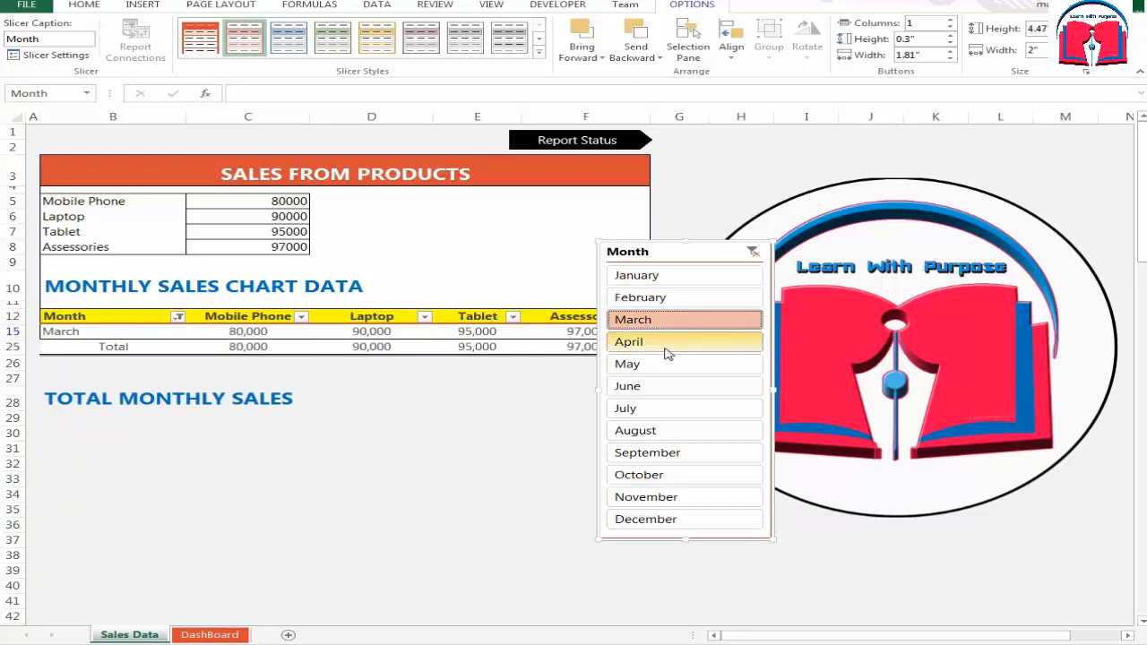
left_click(668, 349)
left_click(753, 251)
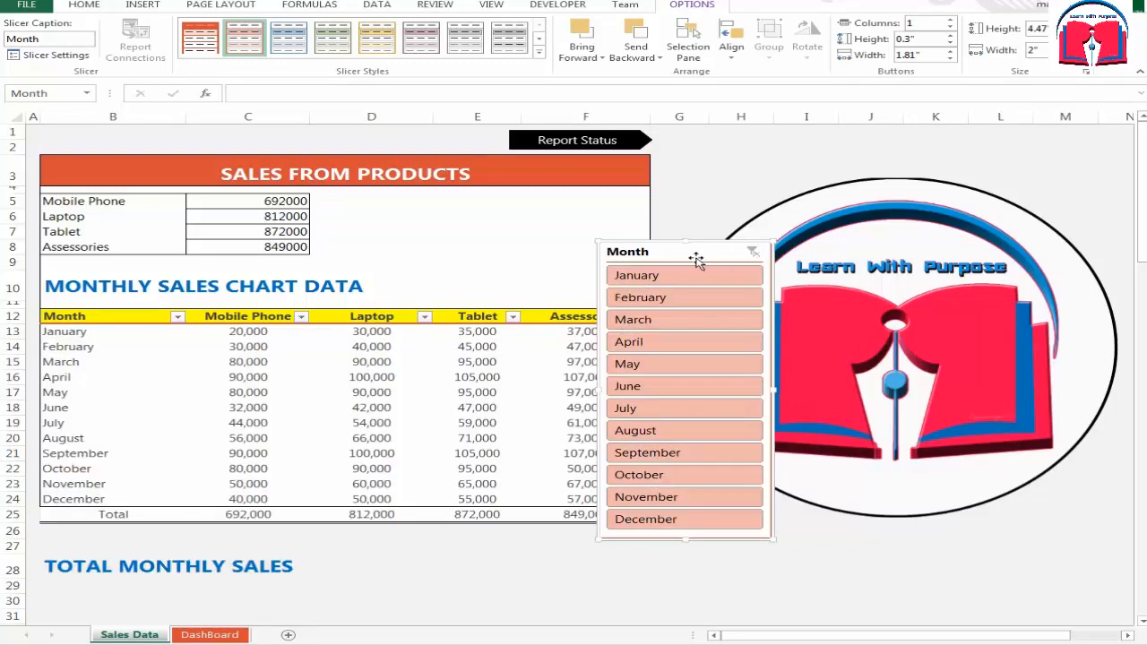
- Move the Month slicer from the Sales Data sheet to the DashBoard sheet
key("ctrl+x")
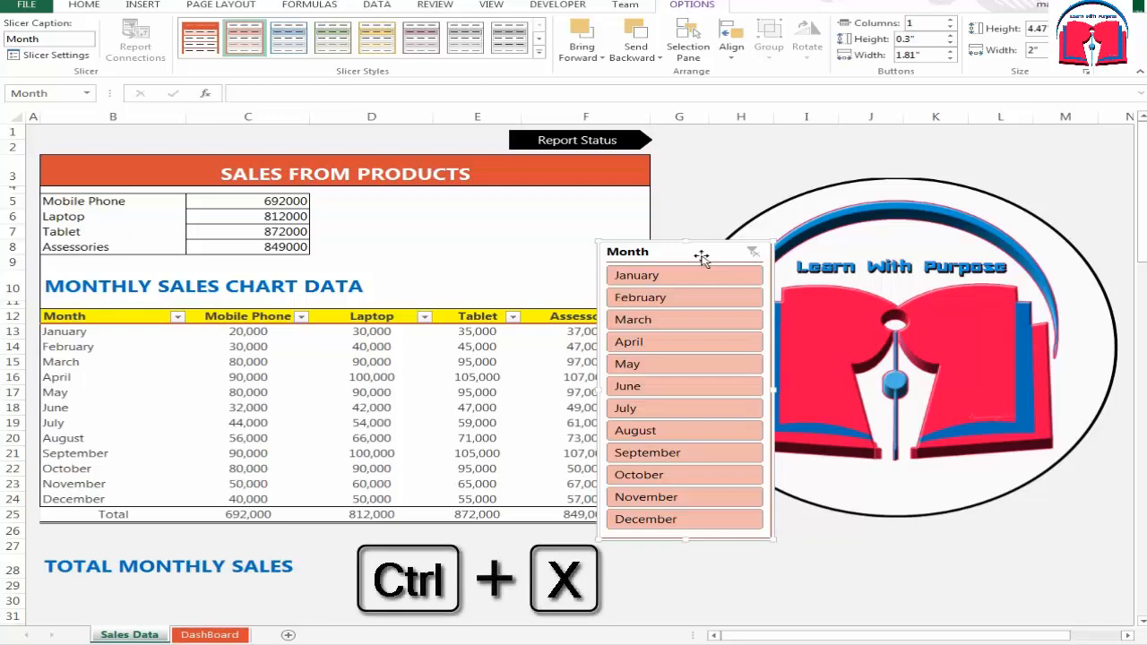
left_click(197, 635)
key("ctrl+v")
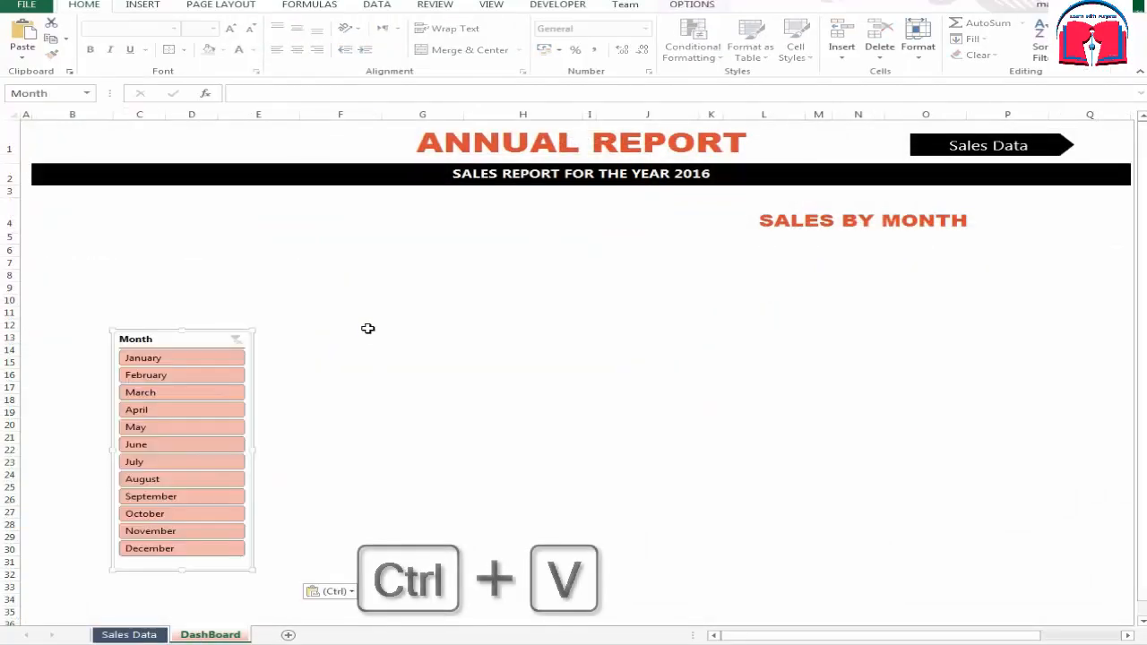
- Shift the Month slicer toward the sheet's outer edge and arrange its month buttons in 6 columns
left_click_drag(198, 338, 133, 292)
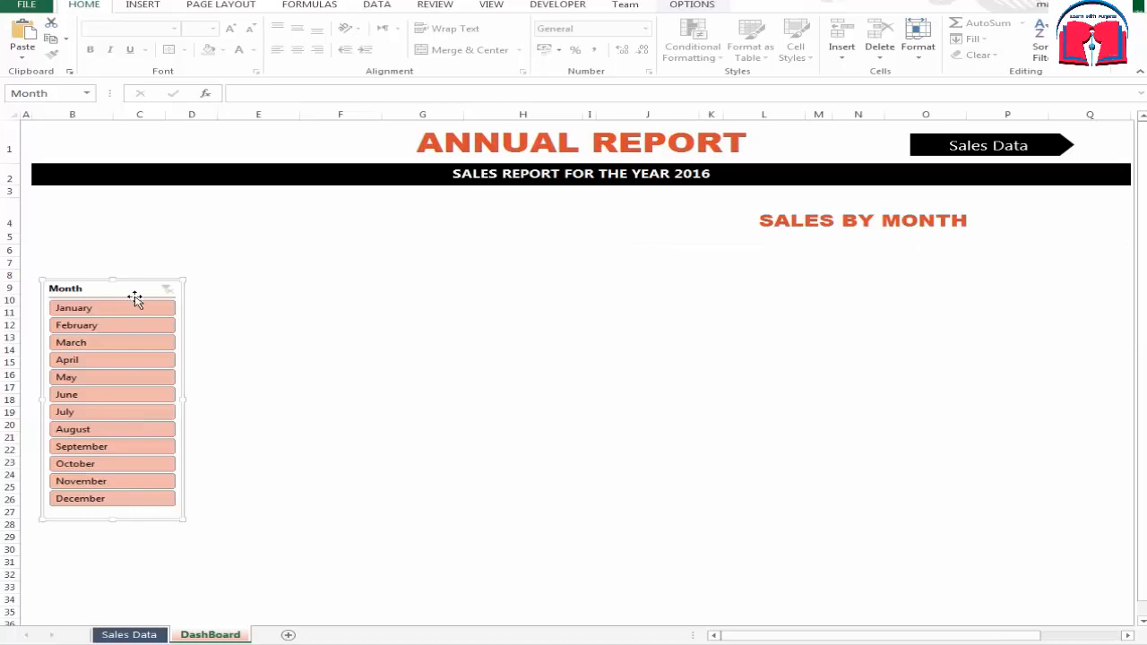
right_click(127, 290)
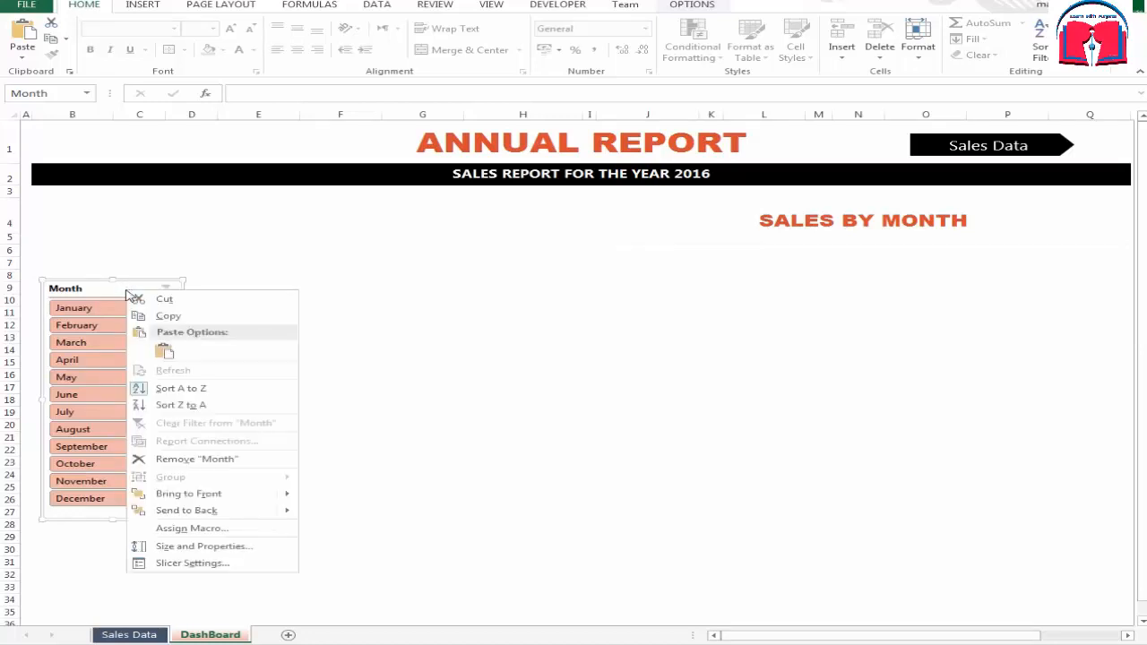
left_click(240, 549)
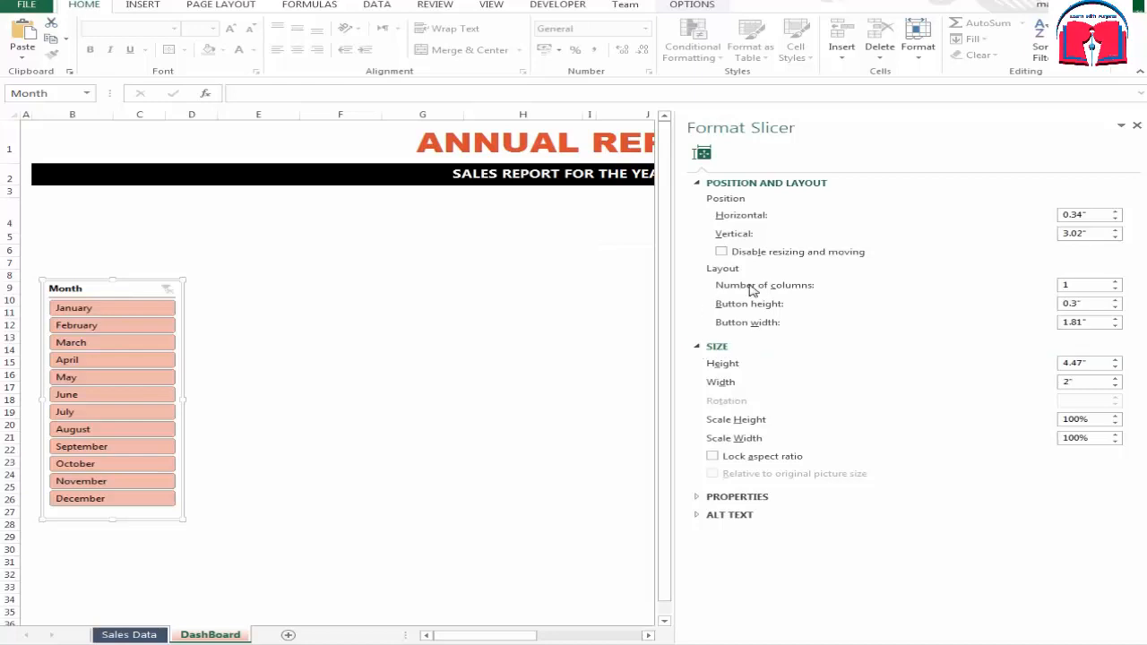
left_click(1067, 285)
left_click_drag(1067, 285, 1055, 287)
left_click(545, 299)
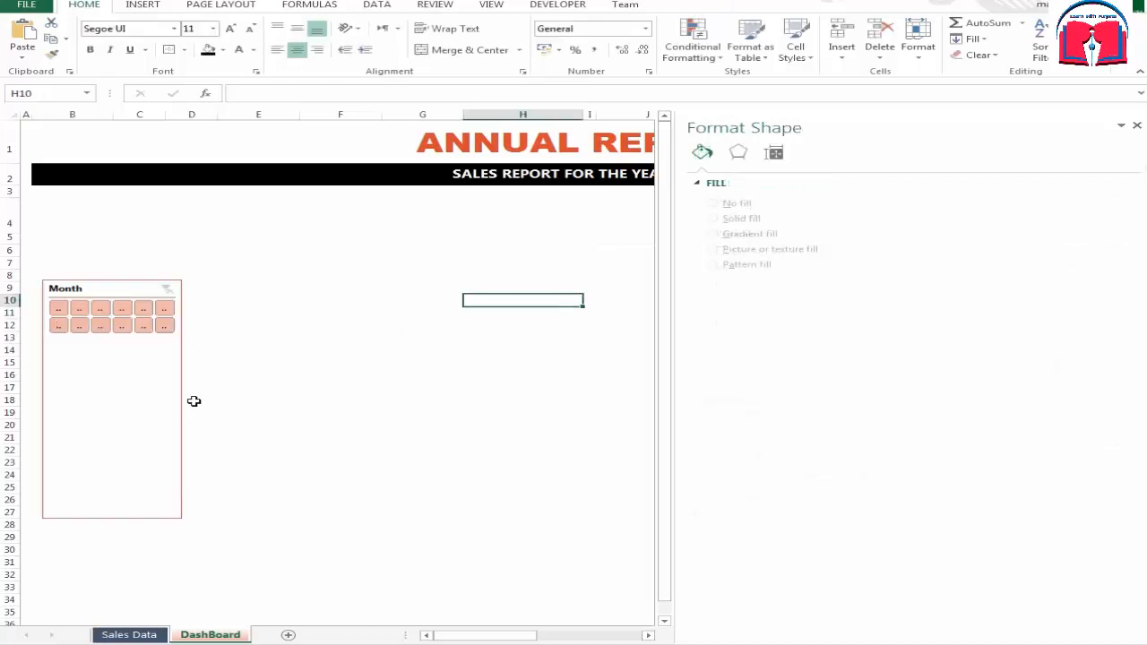
- Resize the Month slicer to about 6.07" wide and 1.19" tall so its two rows of months fit
left_click(138, 375)
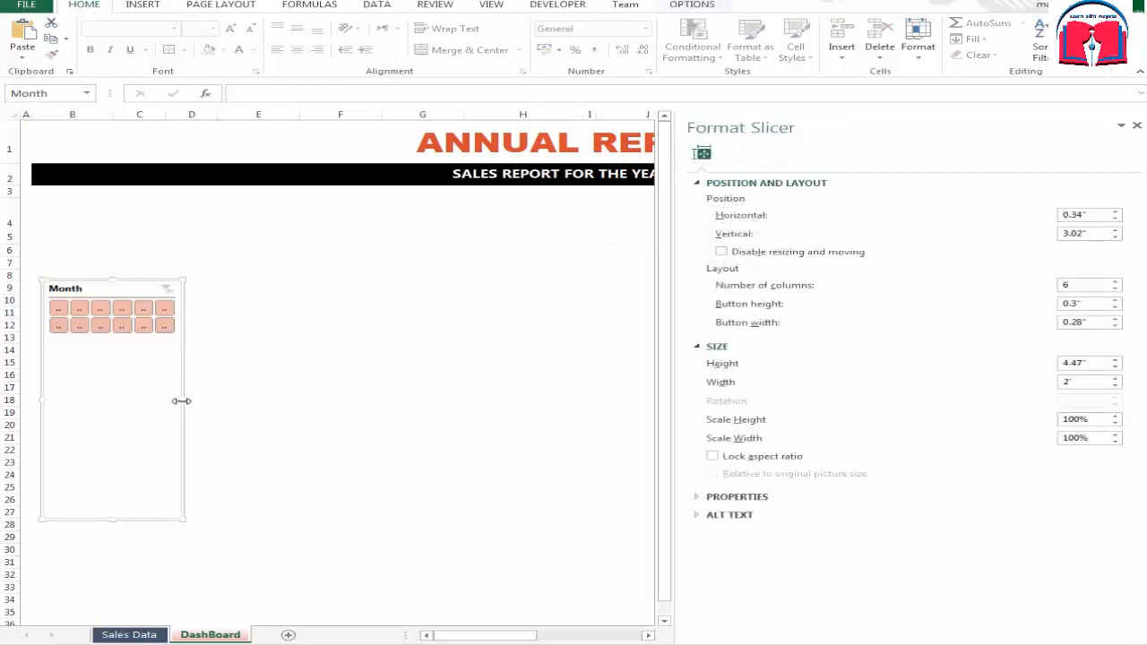
left_click_drag(185, 401, 465, 395)
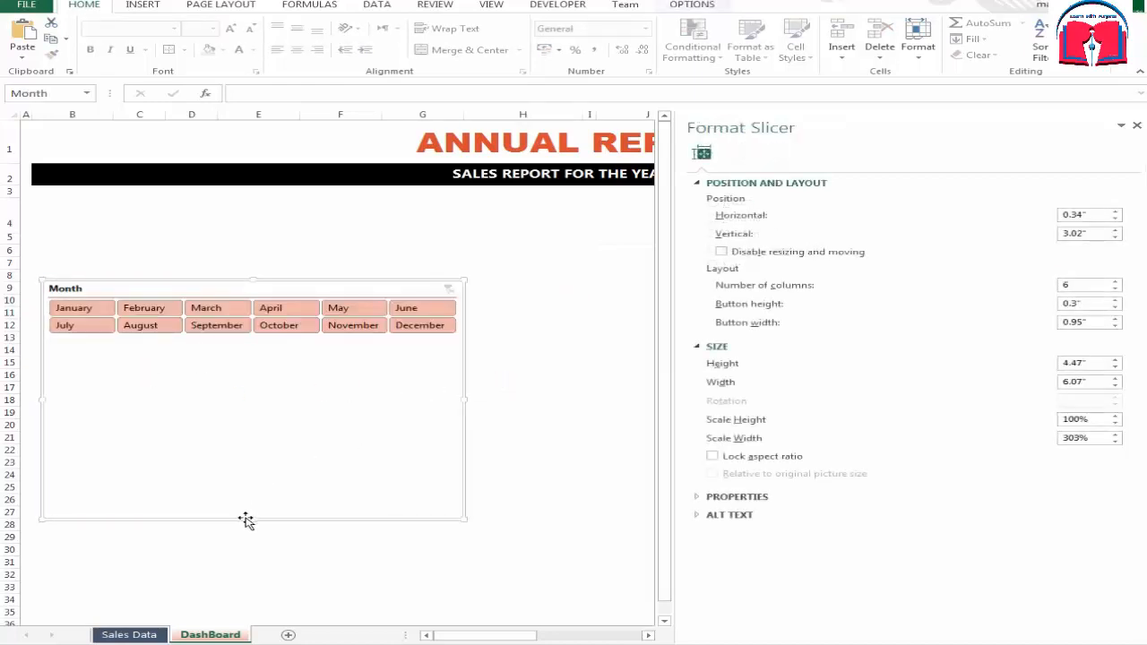
left_click_drag(253, 519, 260, 344)
left_click(507, 350)
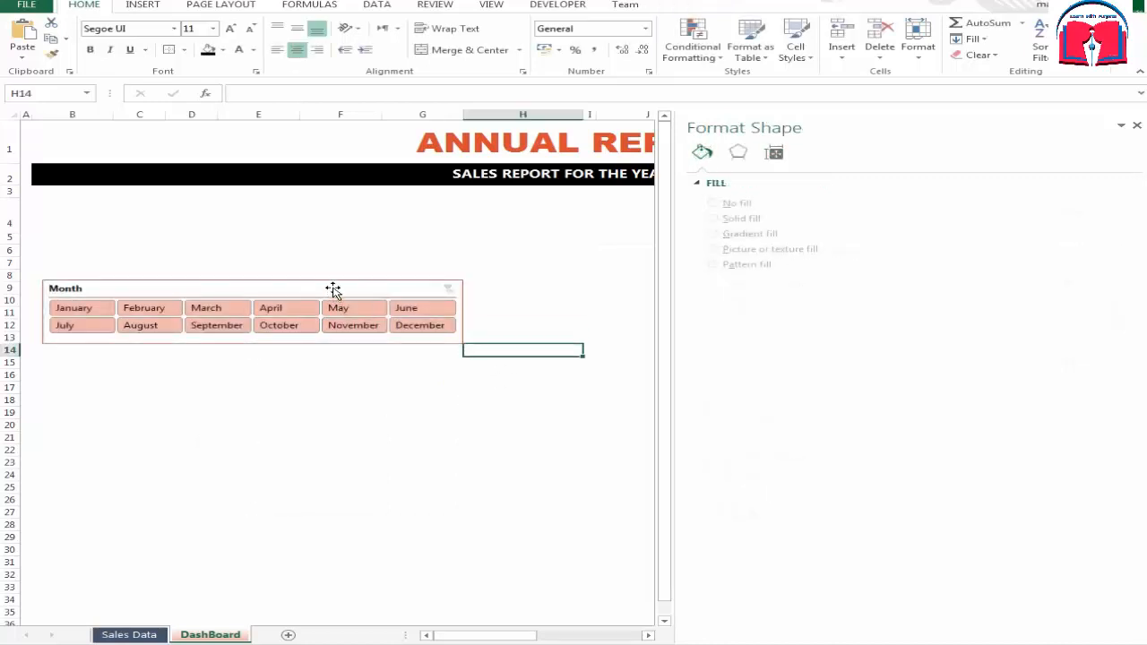
- Move the Month slicer down to rows 28 to 33 below the empty chart area and close the formatting pane
left_click_drag(333, 290, 321, 393)
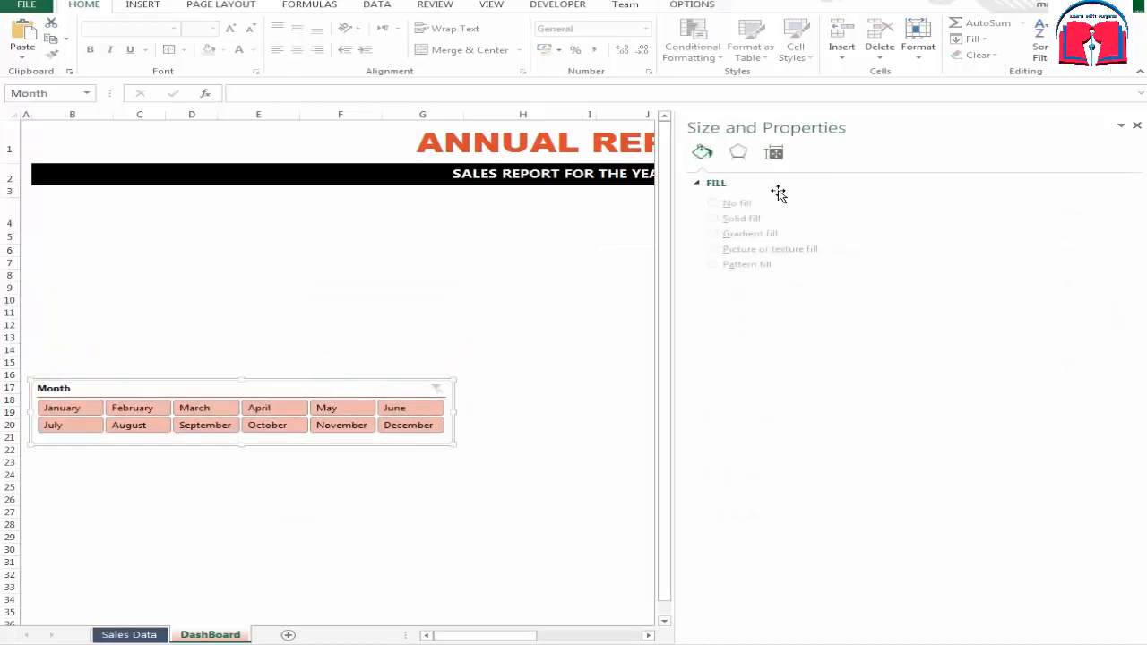
left_click(1136, 126)
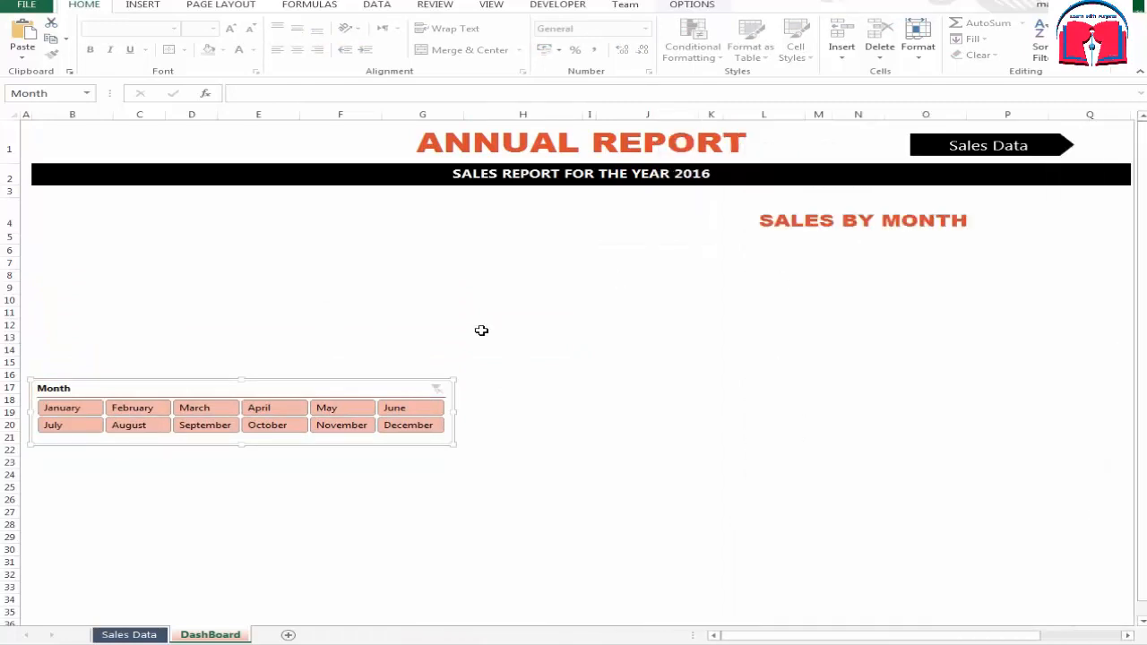
left_click_drag(366, 392, 340, 530)
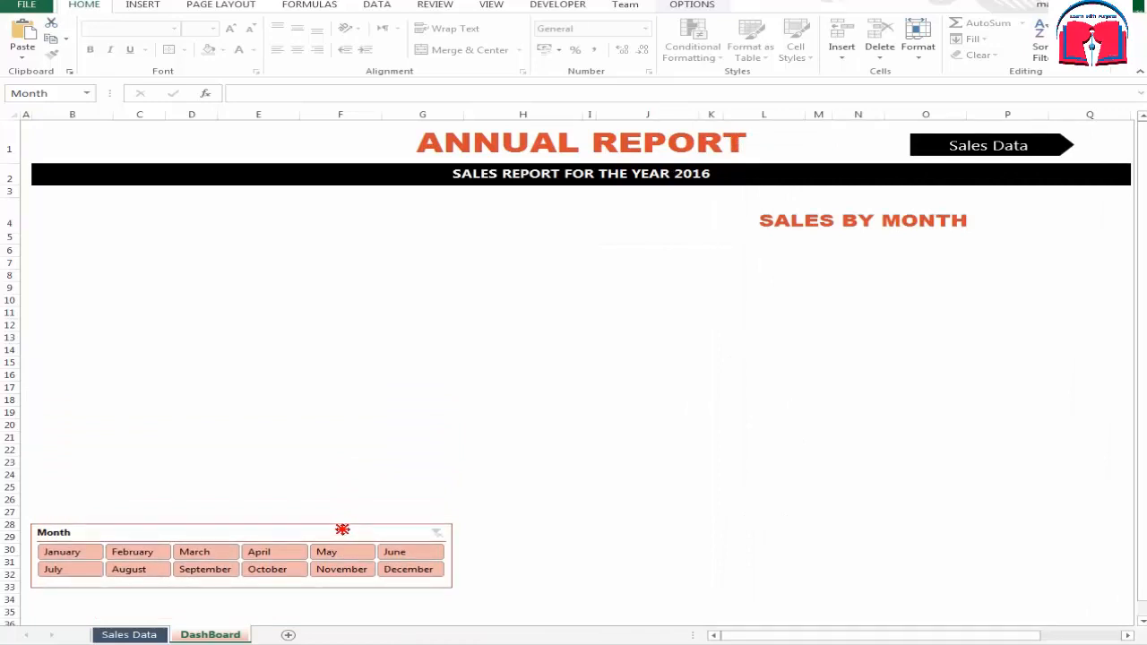
left_click(553, 540)
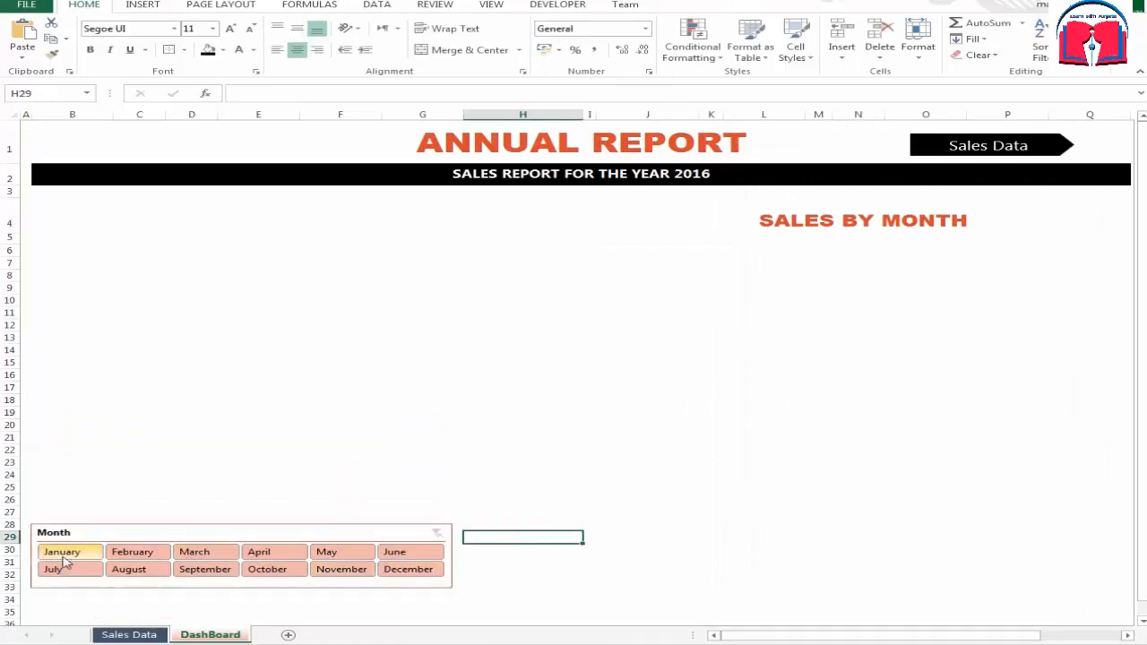
- Try the grey and green slicer styles on the Month slicer, and apply the solid dark orange style
left_click(348, 538)
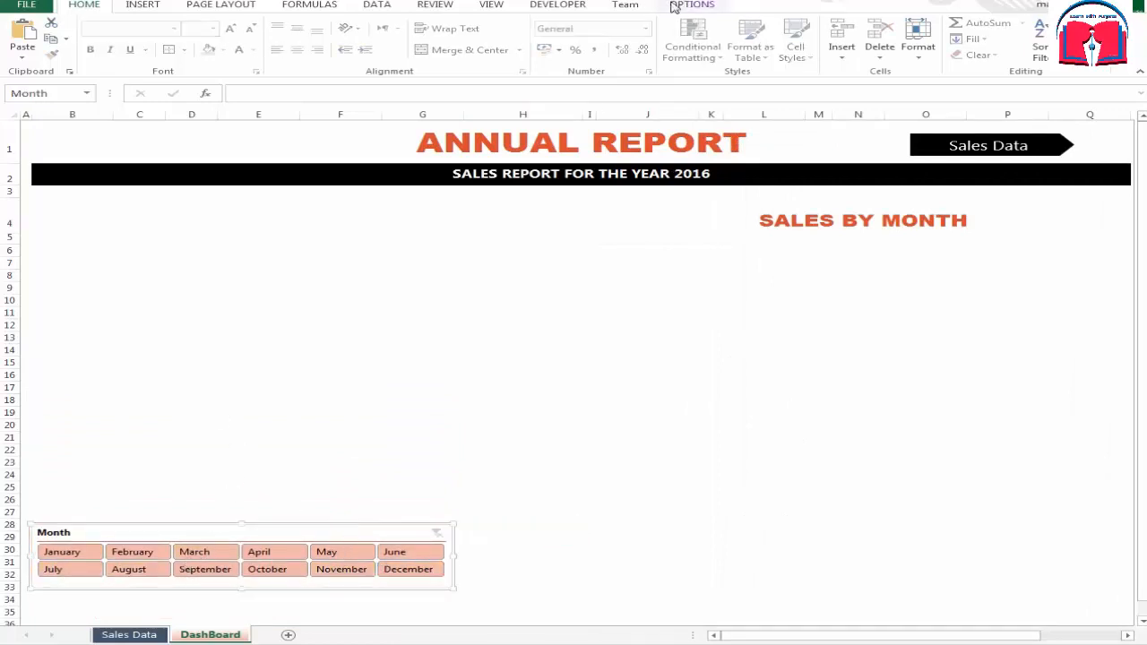
left_click(689, 5)
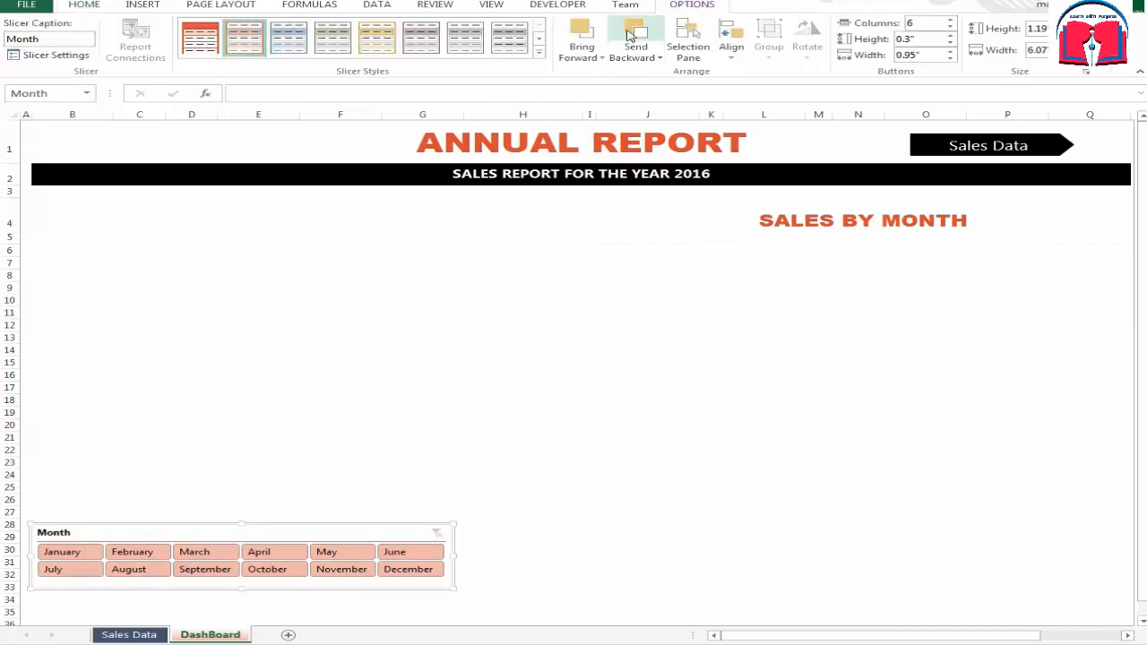
left_click(466, 39)
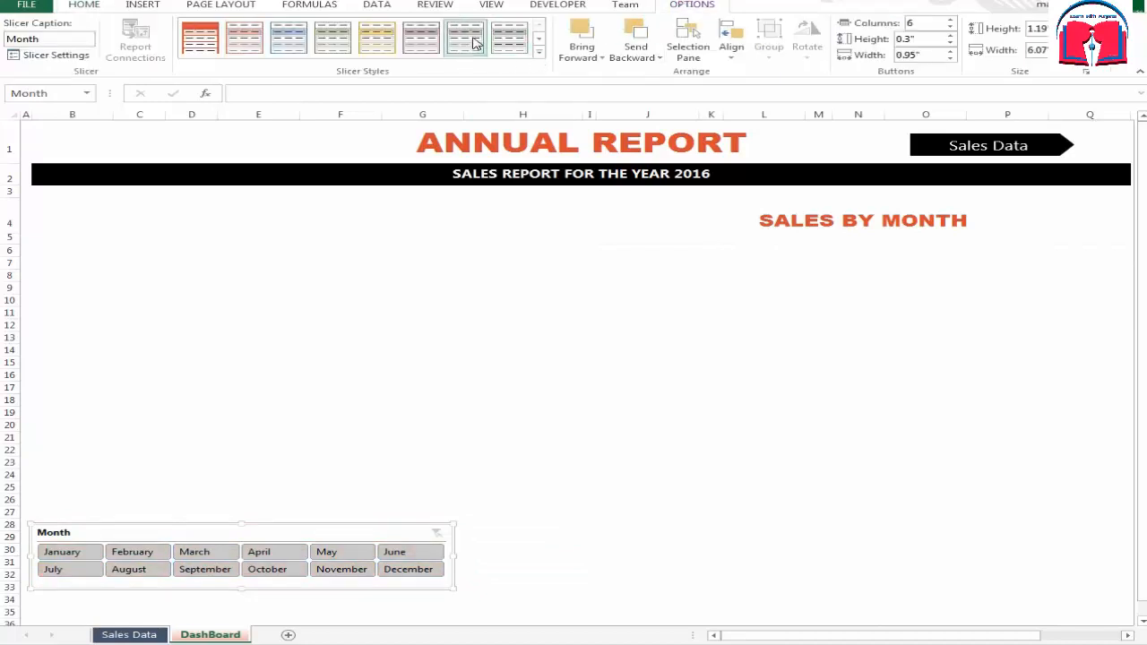
left_click(333, 41)
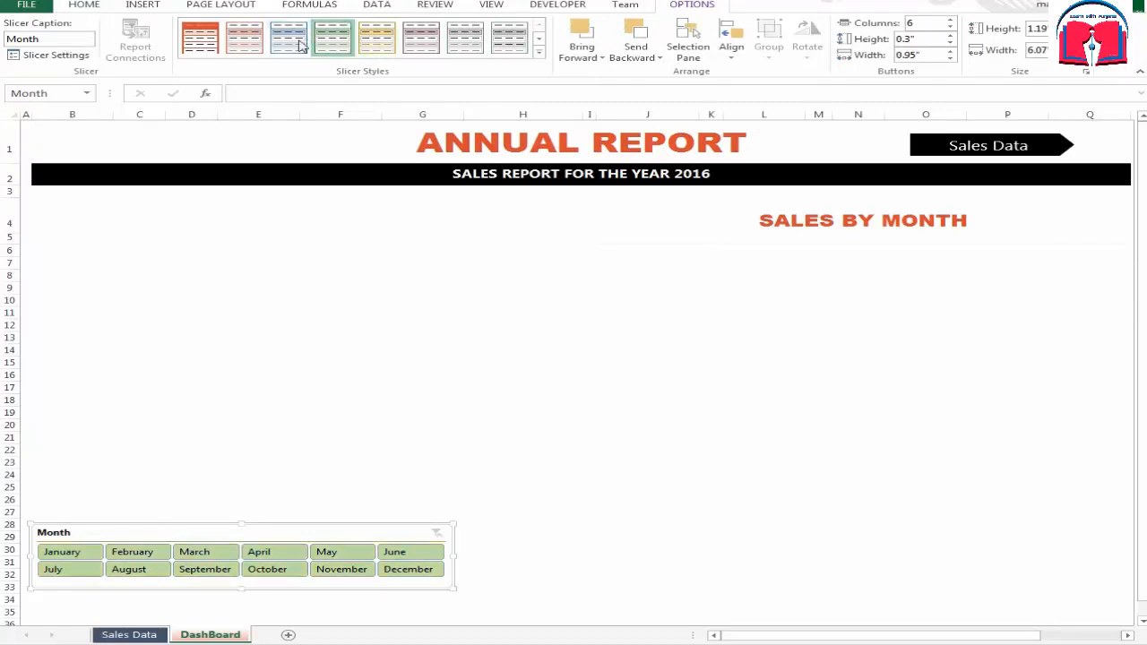
left_click(208, 38)
left_click(327, 428)
left_click(537, 565)
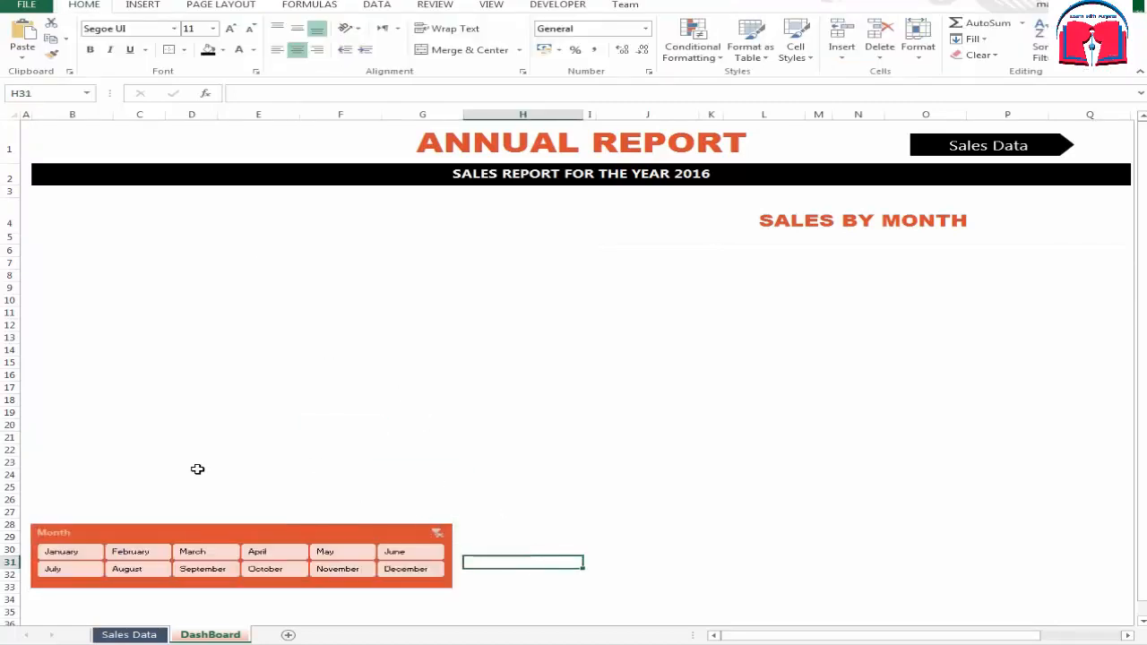
left_click(168, 438)
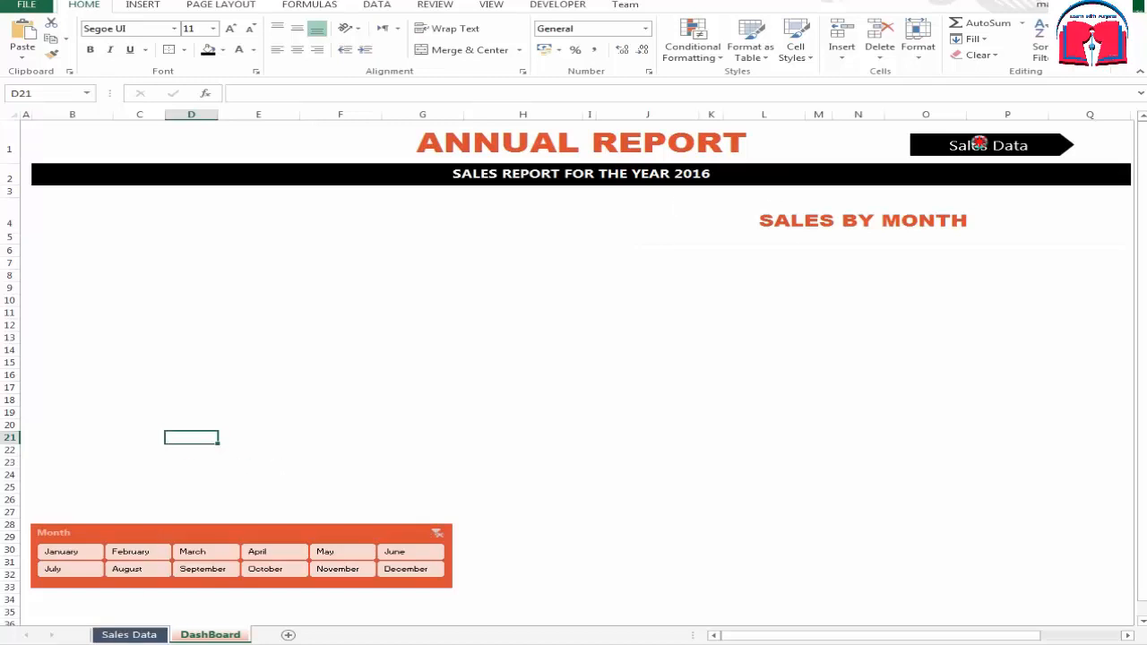
- Go to the Sales Data sheet through the dashboard's link shape and insert a People Graph
left_click(966, 147)
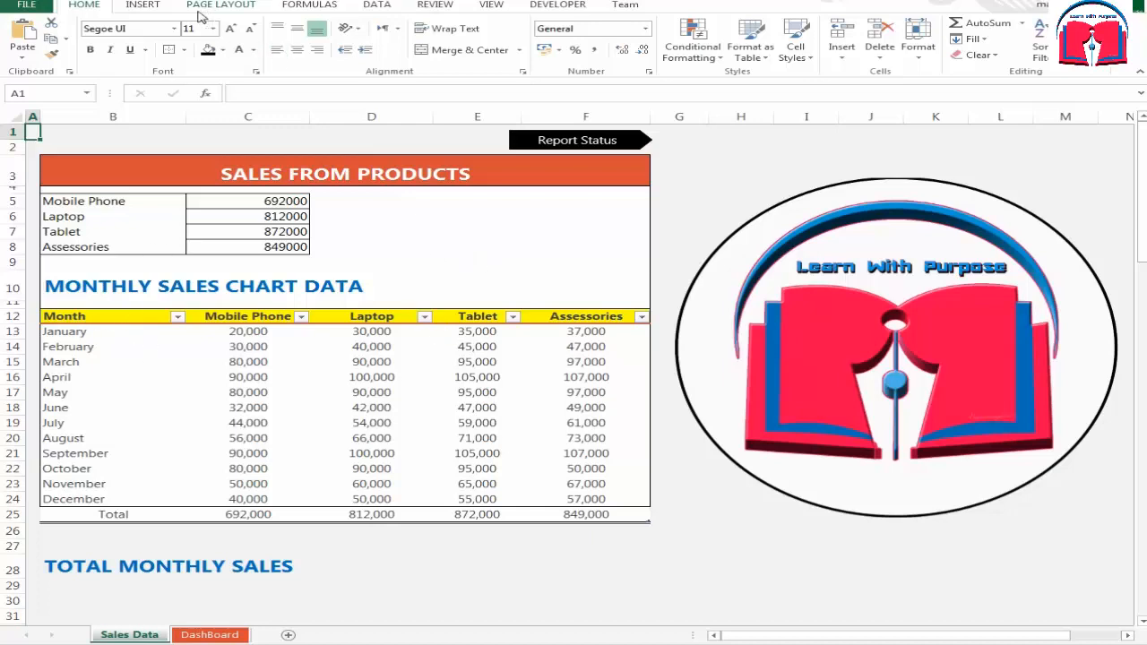
left_click(143, 6)
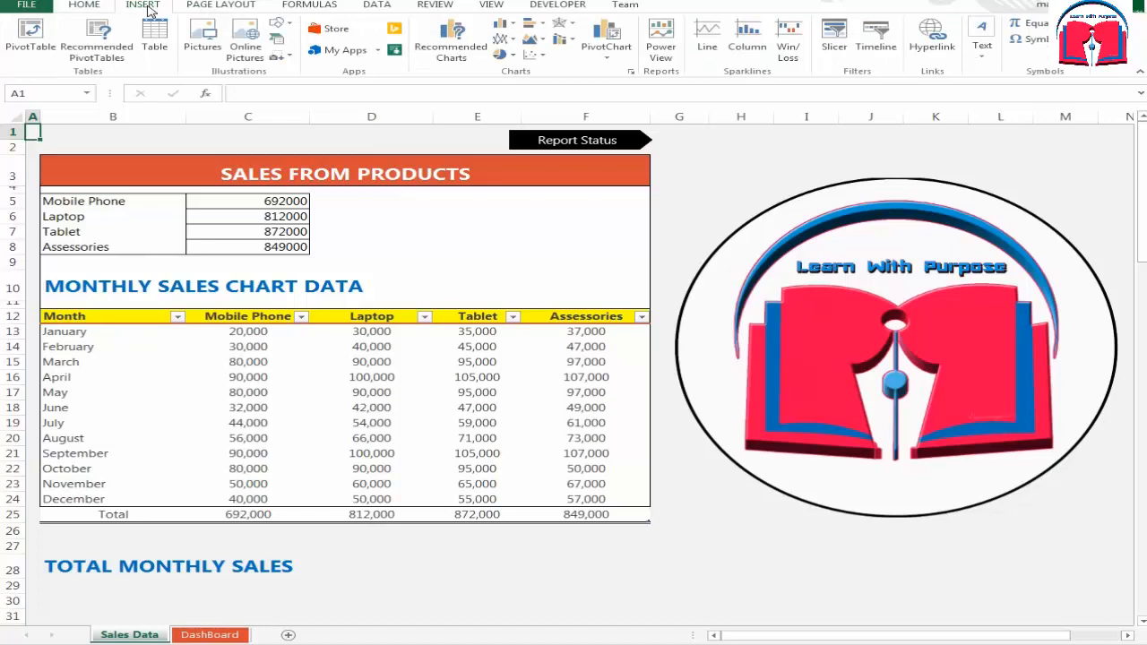
left_click(395, 51)
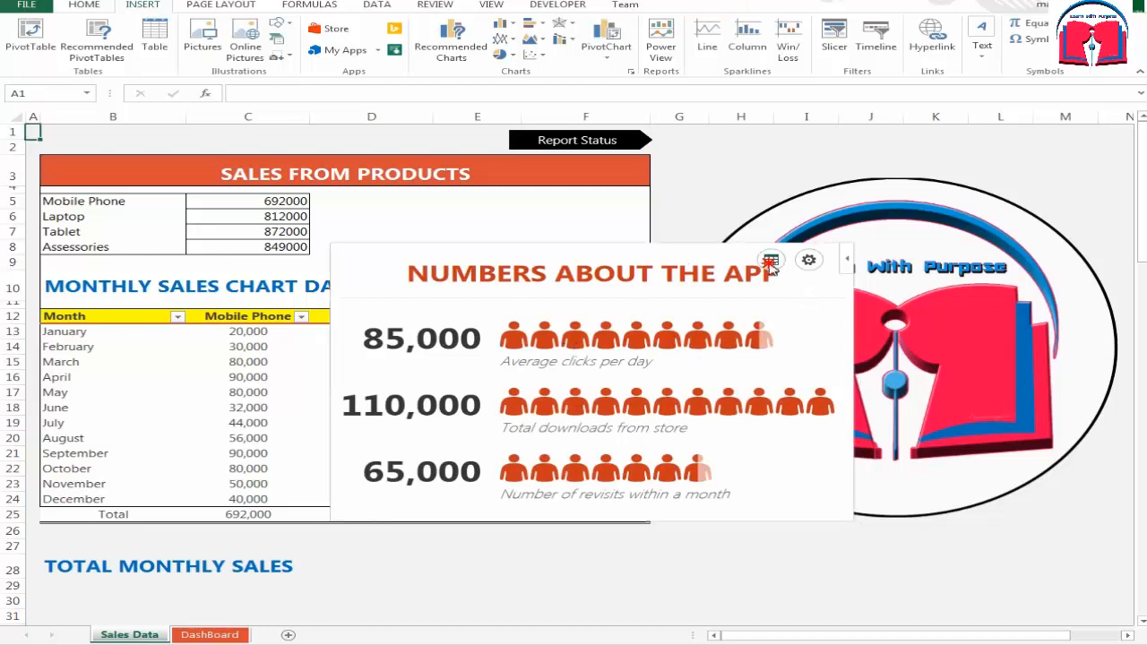
- Change the People Graph's title to "SALES BY PRODUCT"
left_click(770, 262)
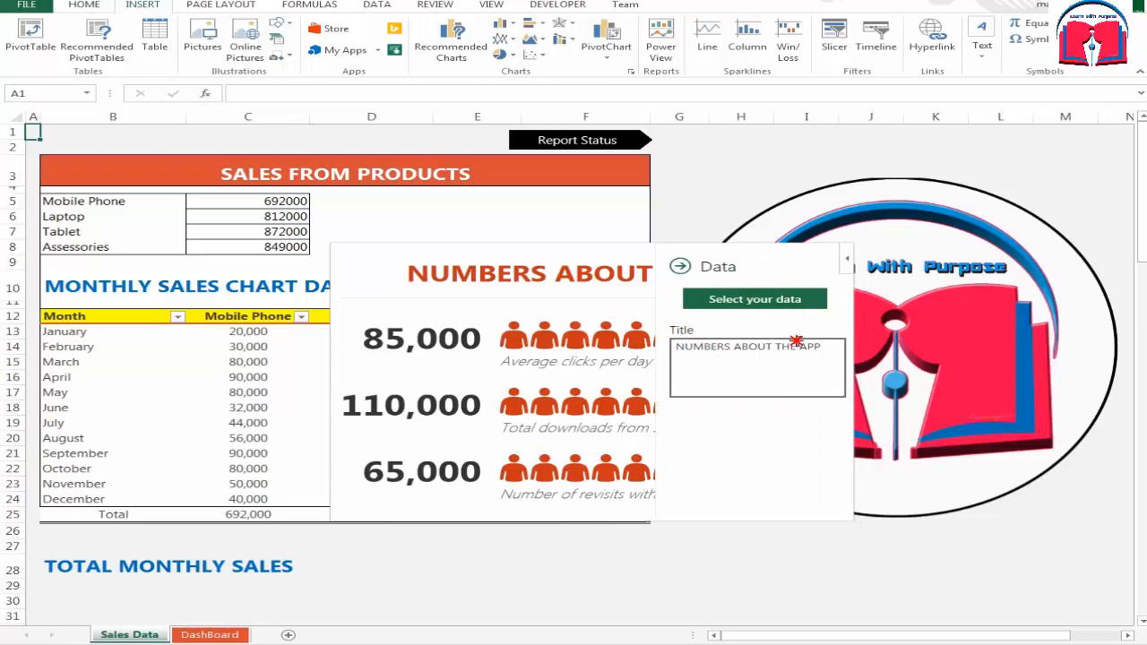
double_click(809, 346)
left_click_drag(778, 346, 708, 357)
type("sales")
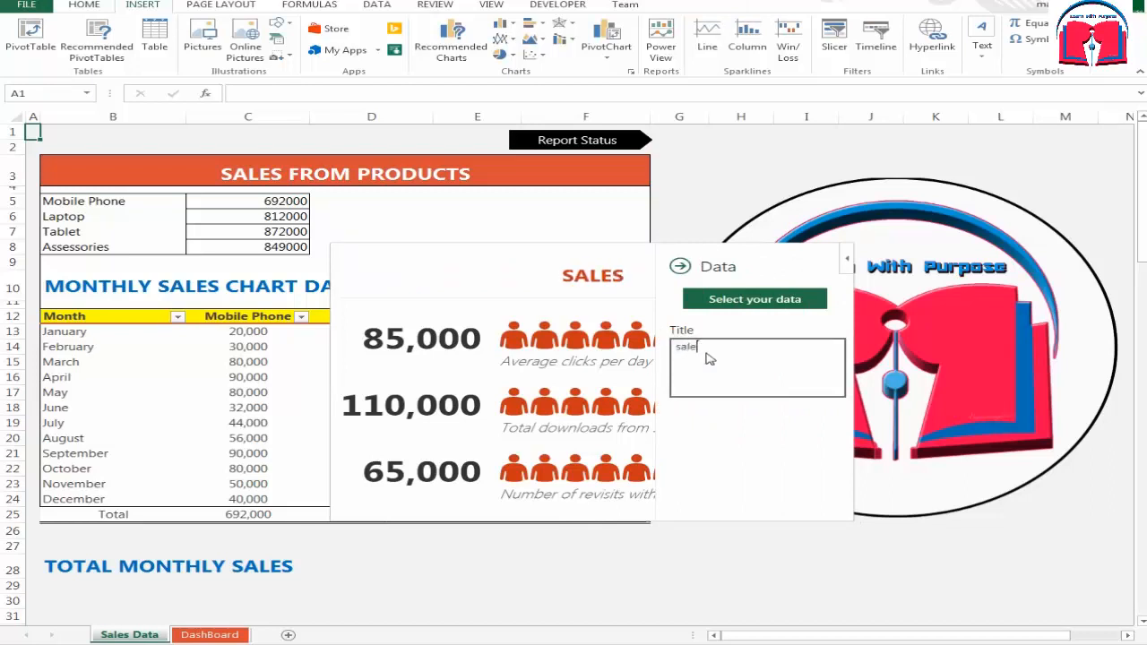
key("BackSpace")
key("BackSpace")
key("BackSpace")
key("BackSpace")
key("BackSpace")
type("SA")
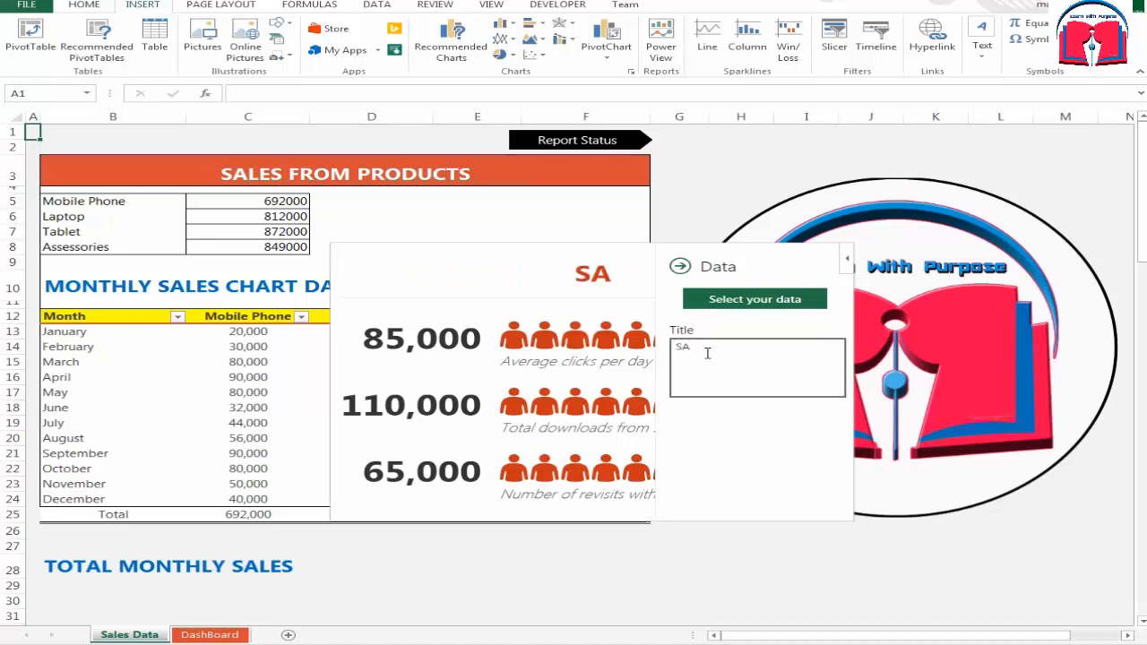
type("LES BY PRO")
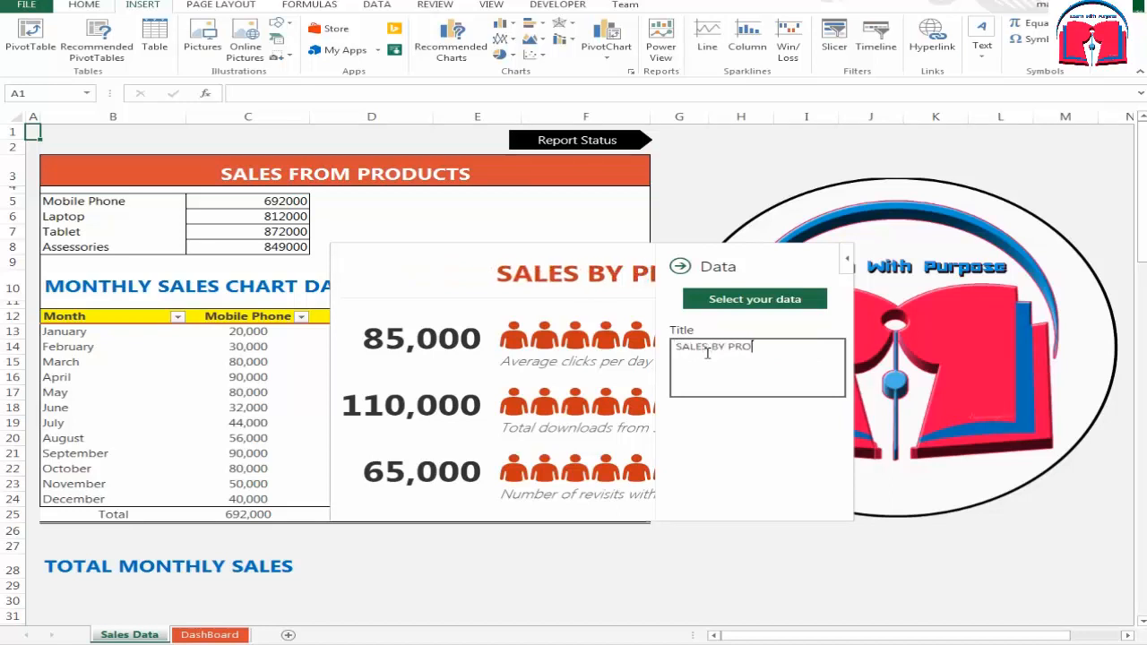
type("DUCT")
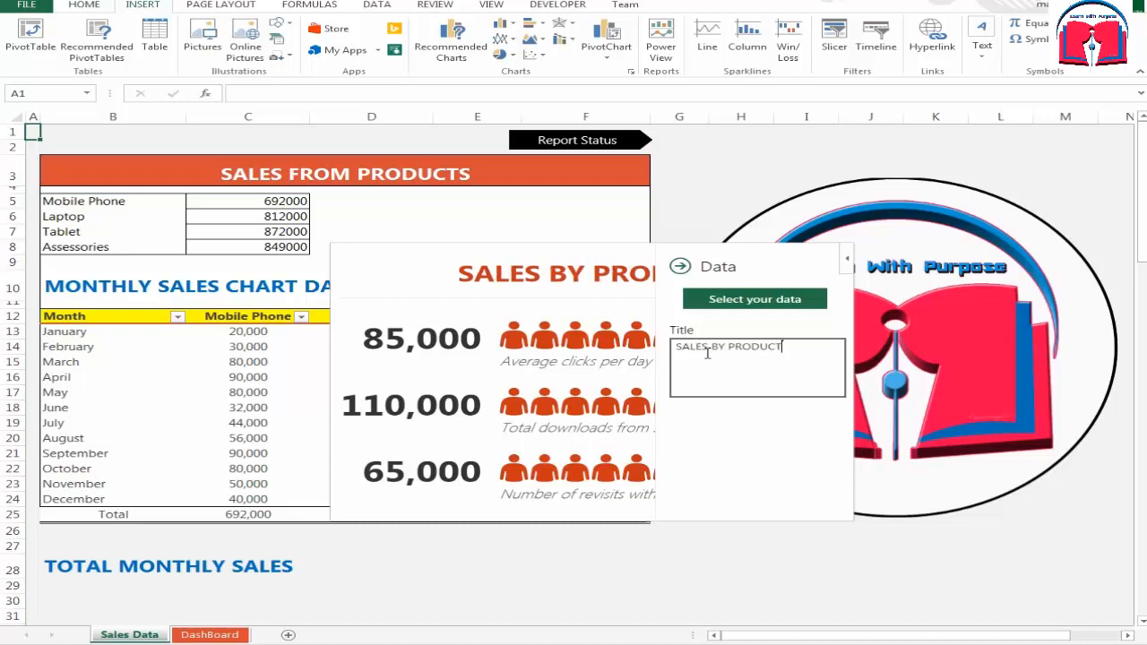
- Create the People Graph from the product names and totals in B5:C8
left_click(735, 298)
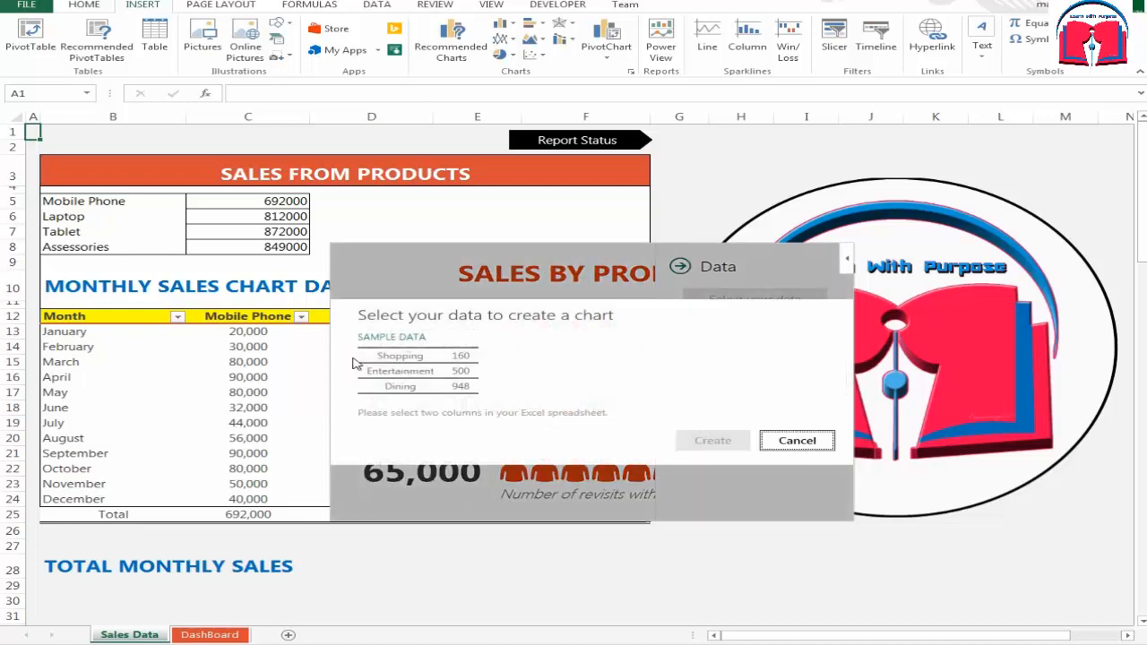
left_click_drag(82, 199, 247, 247)
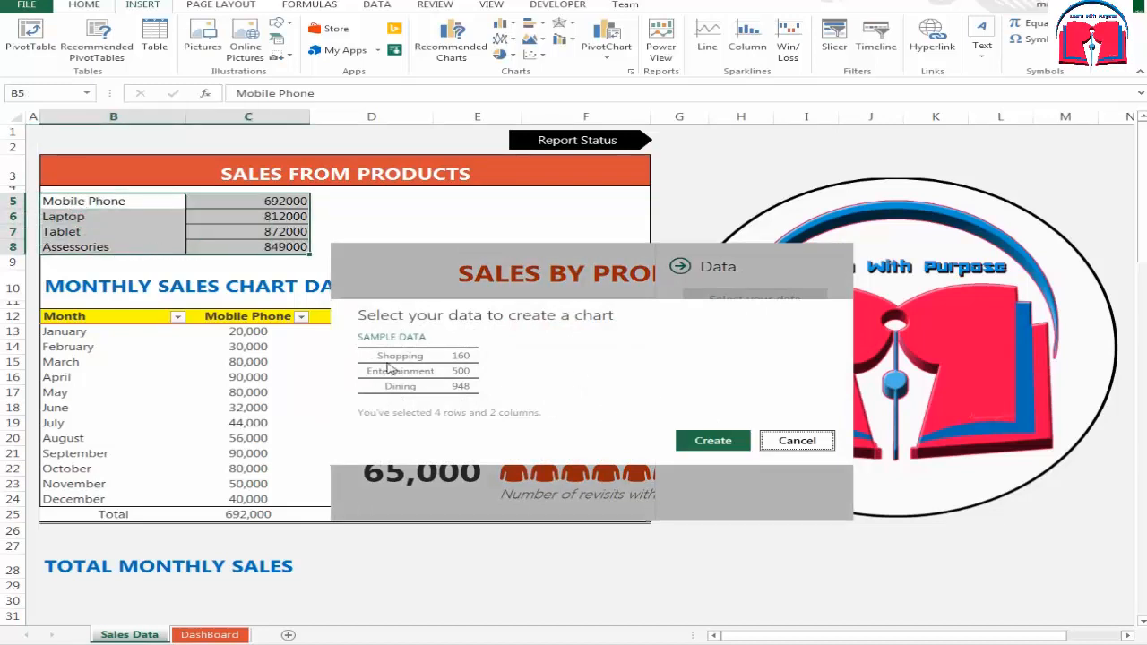
left_click(708, 440)
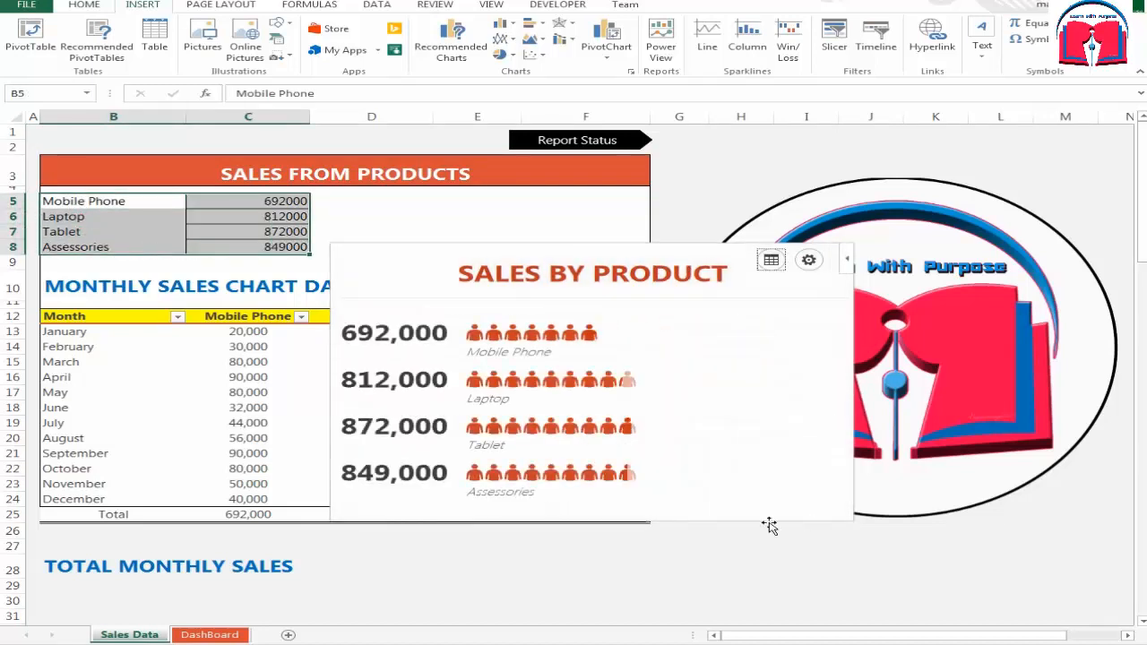
- Try the other People Graph types, return to the first one, and set the icon shape to the laptop
left_click(810, 261)
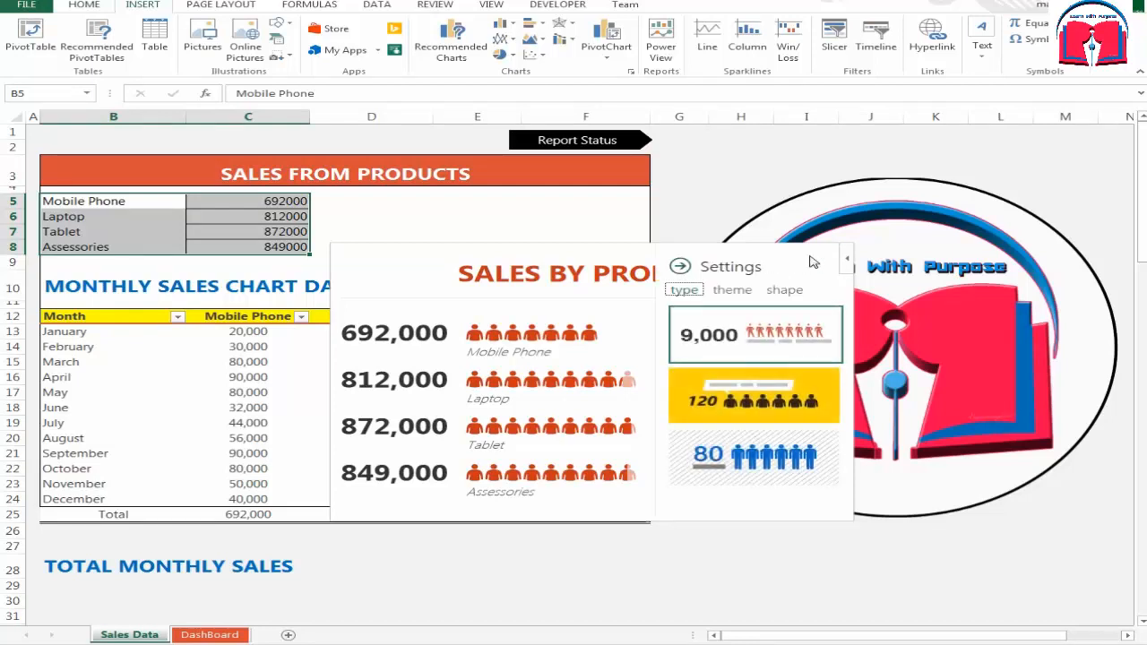
left_click(727, 402)
left_click(728, 454)
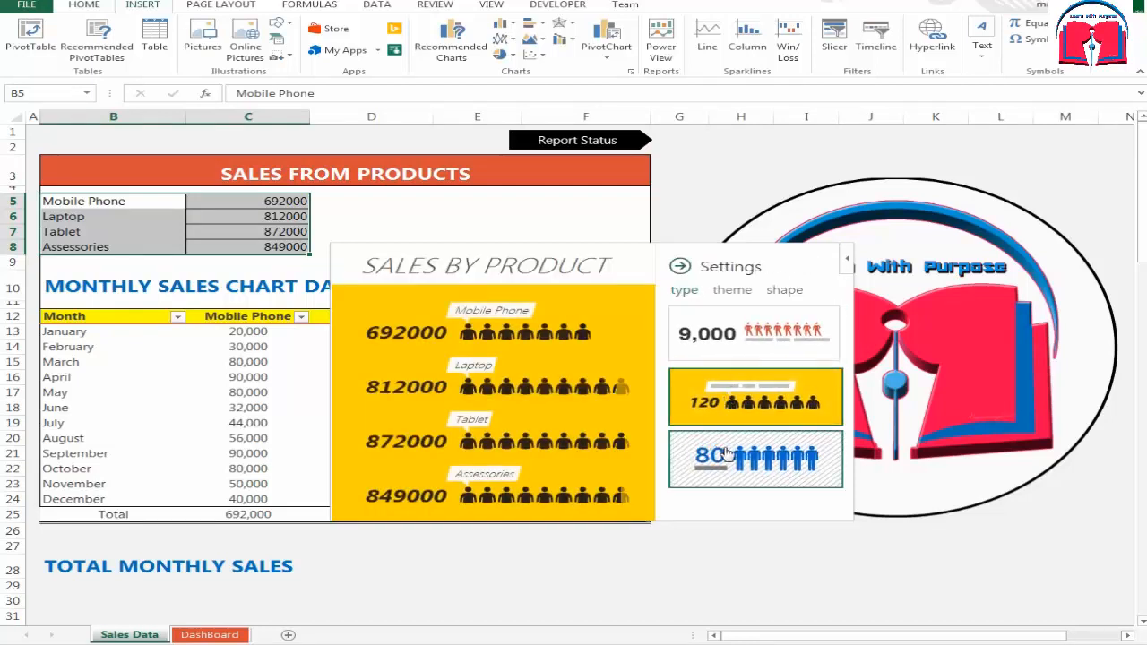
left_click(735, 343)
left_click(732, 289)
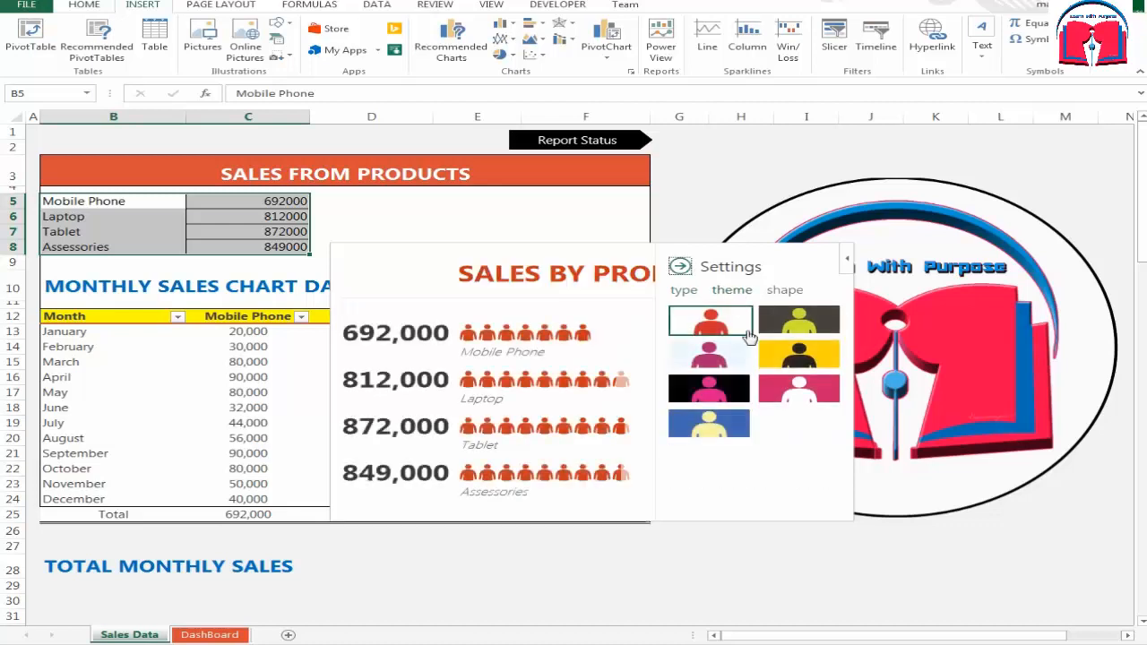
left_click(778, 294)
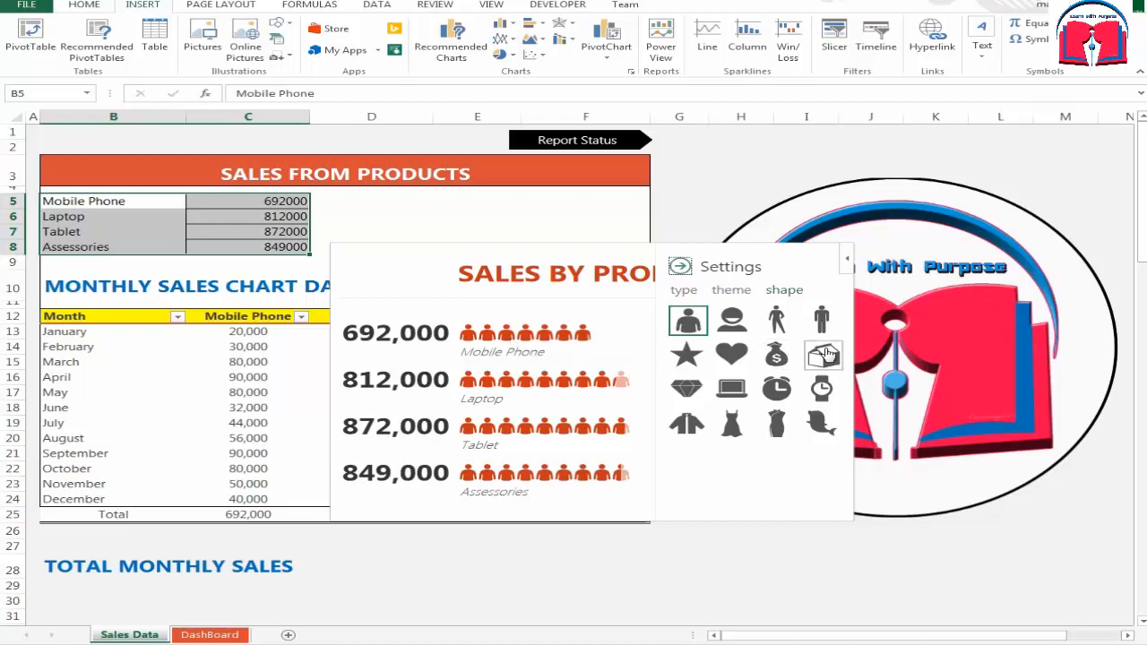
left_click(732, 389)
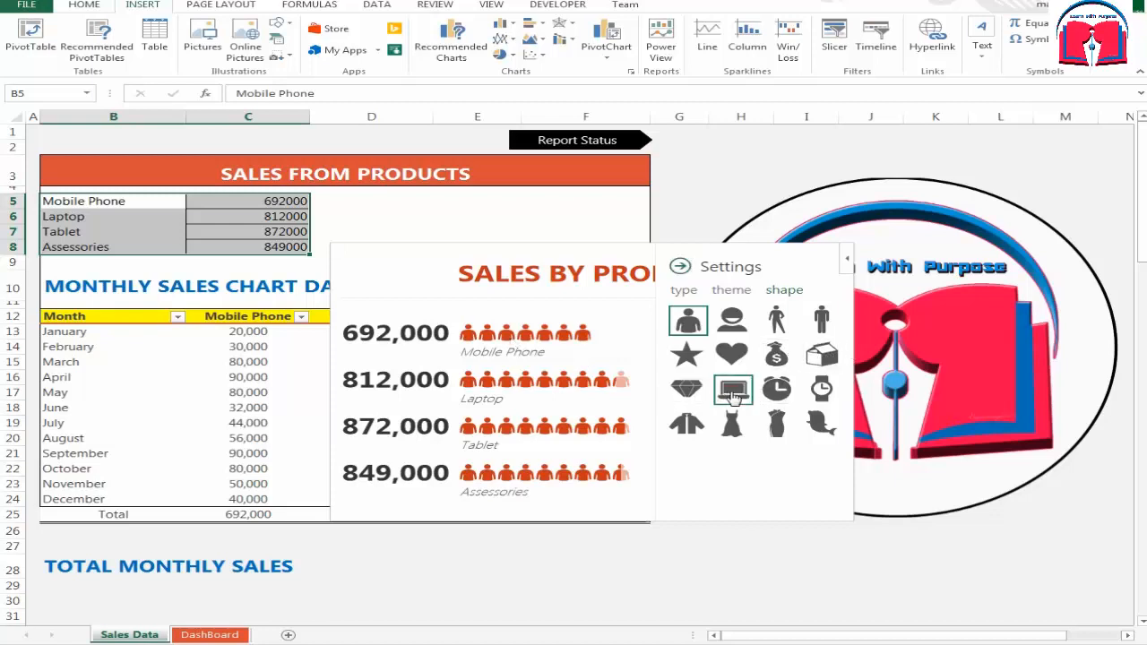
left_click(679, 267)
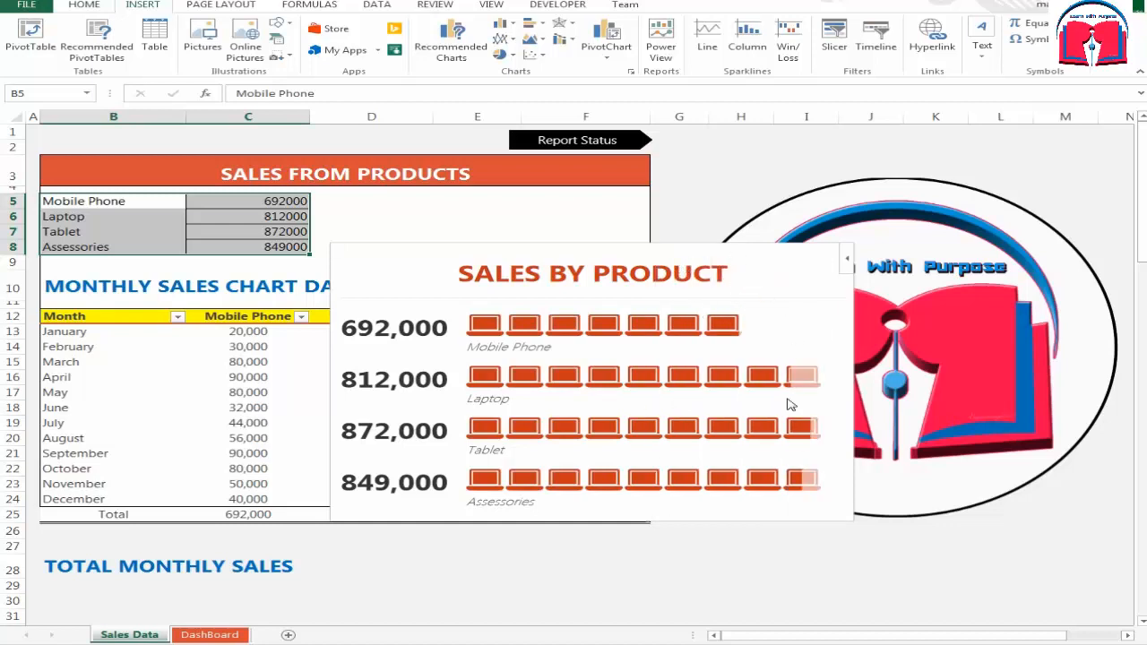
left_click(816, 549)
mouse_move(846, 524)
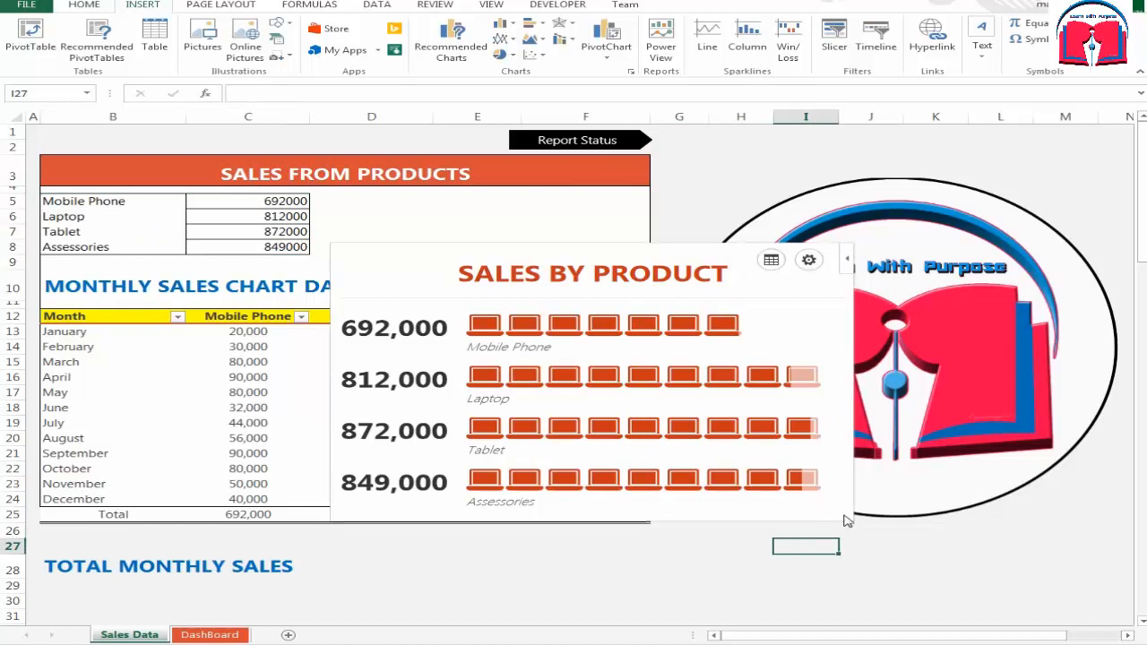
- Move the SALES BY PRODUCT People Graph from the Sales Data sheet to cell D10 of the DashBoard sheet
left_click(851, 524)
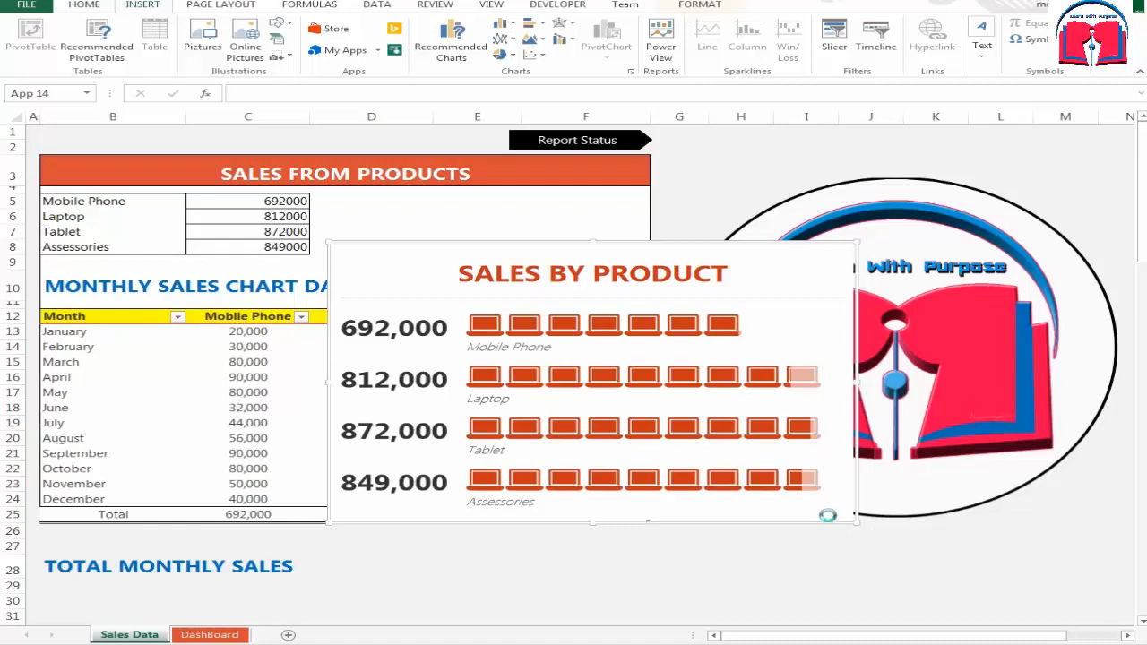
key("ctrl+x")
left_click(210, 635)
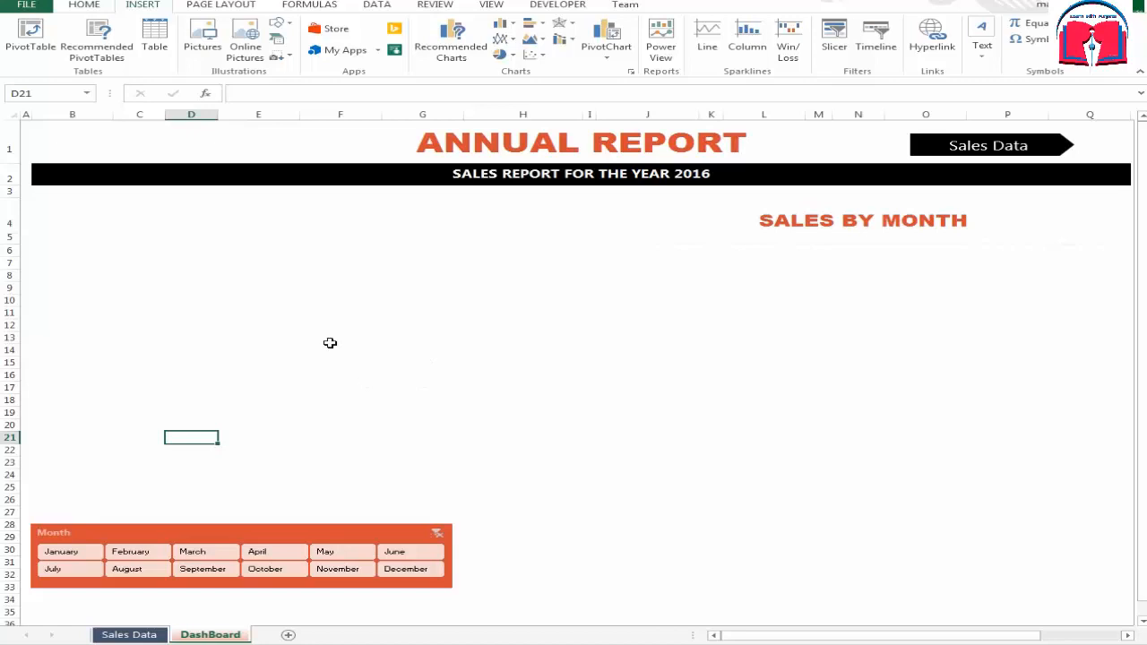
left_click(199, 306)
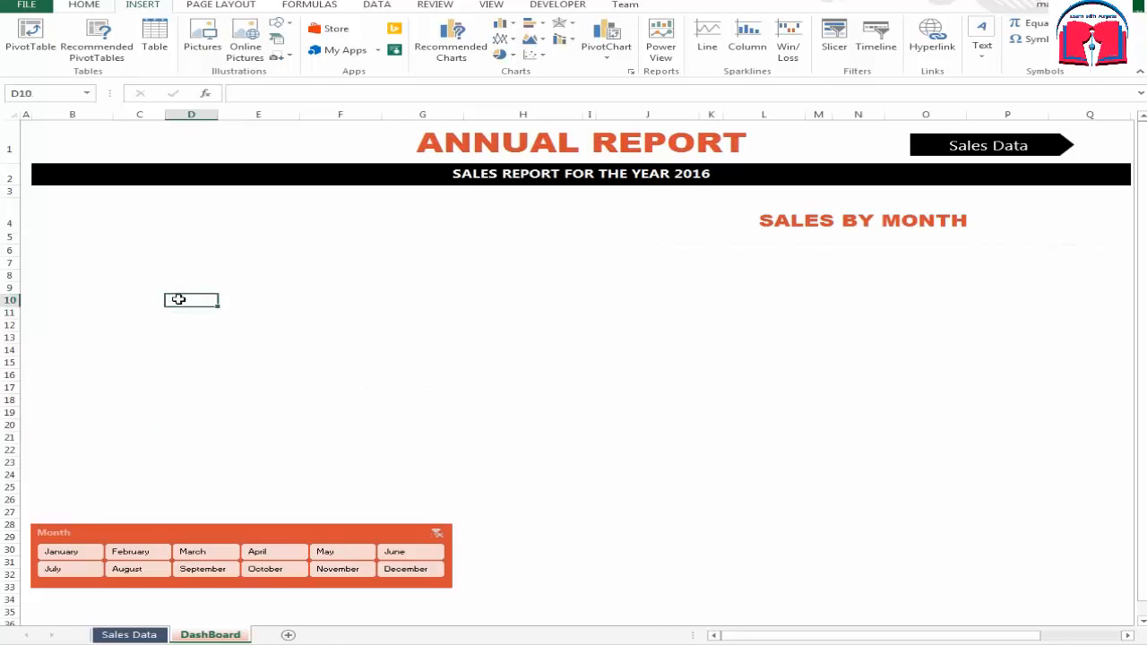
key("ctrl+v")
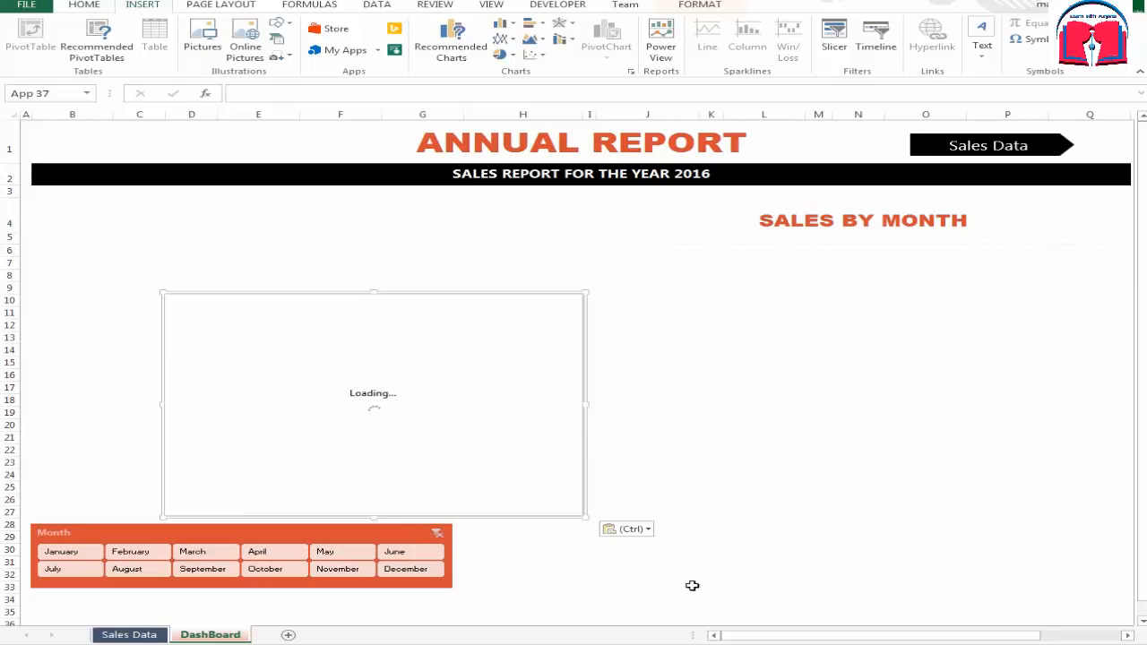
- Position the SALES BY PRODUCT graph directly above the Month slicer, lined up with the slicer's sides, and deselect it
left_click(570, 504)
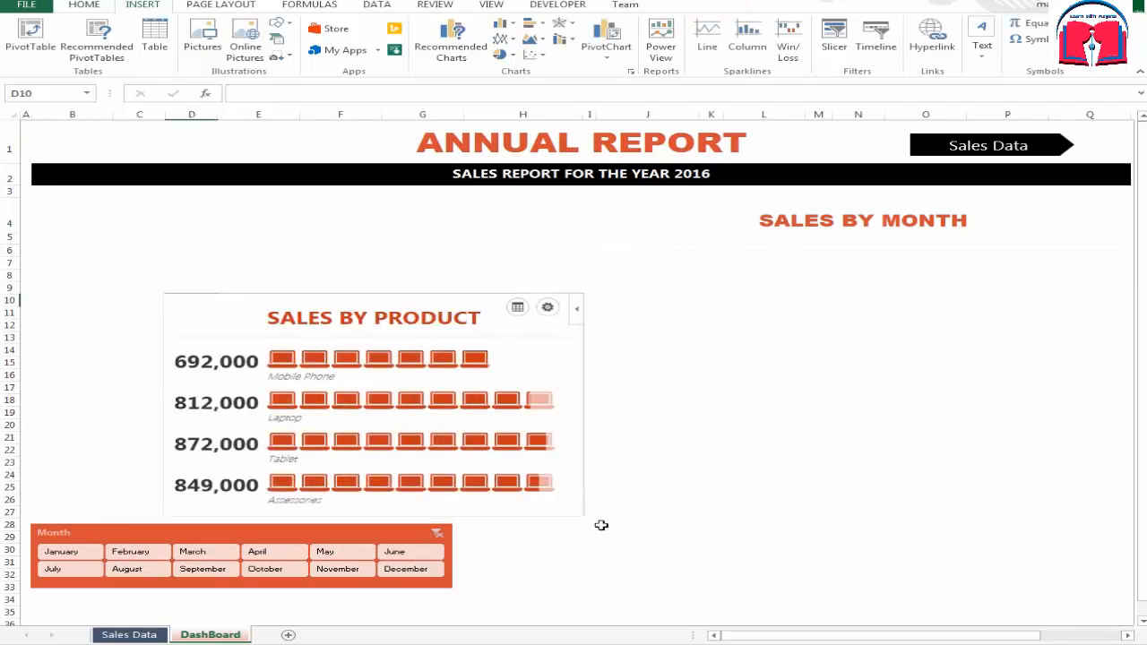
left_click(600, 525)
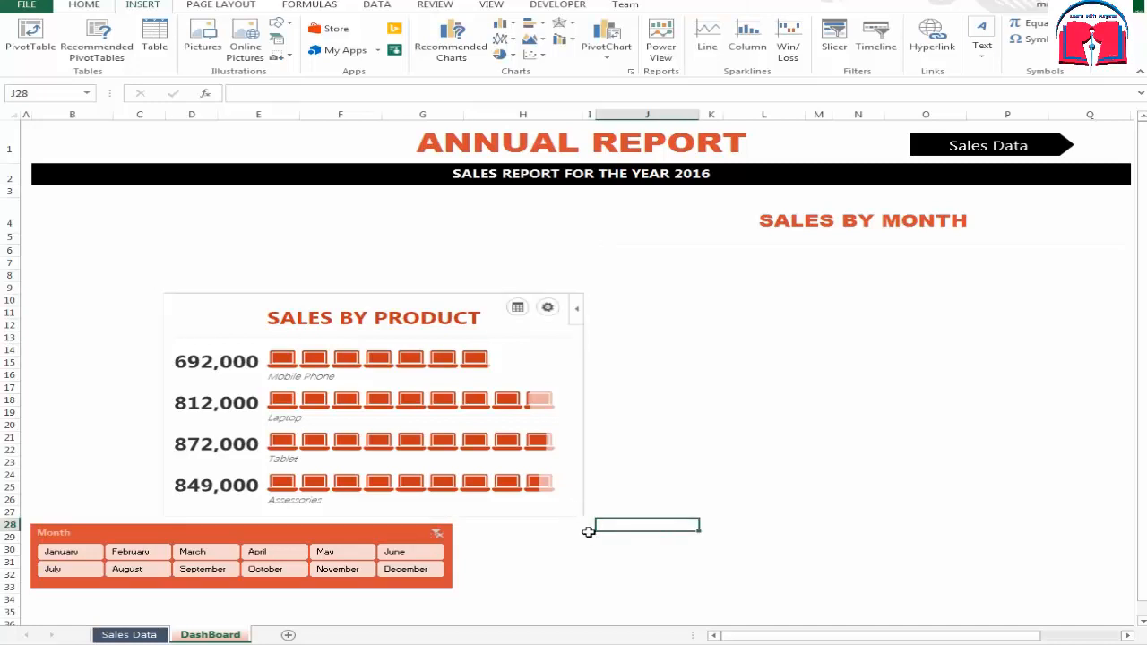
key("ctrl+v")
left_click_drag(575, 516, 448, 503)
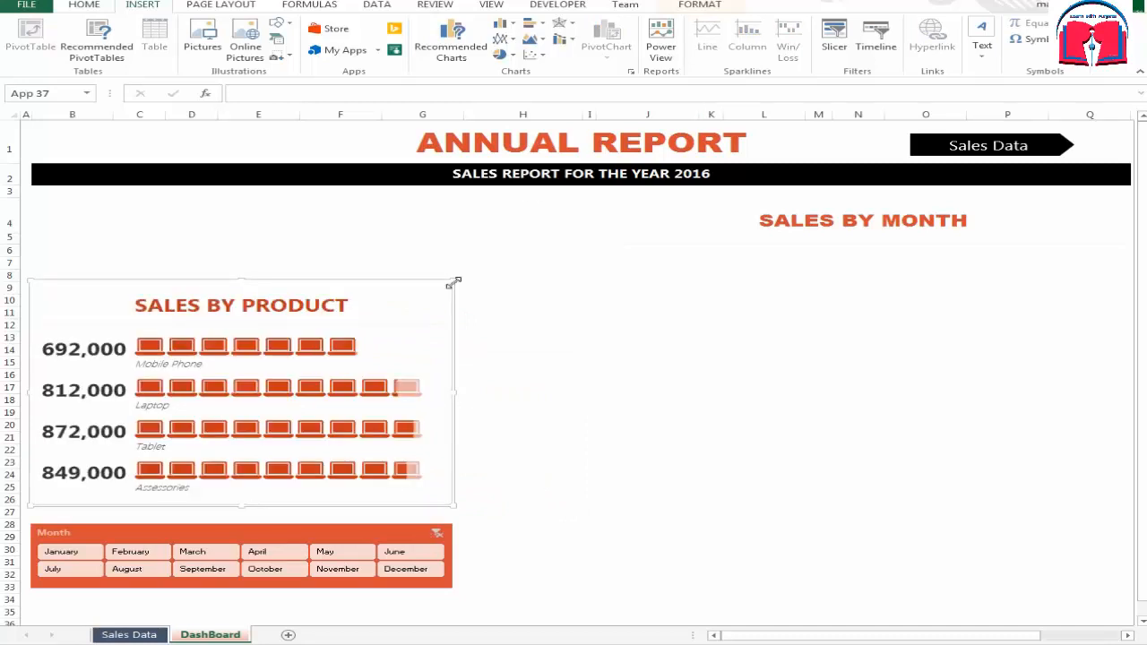
left_click(708, 6)
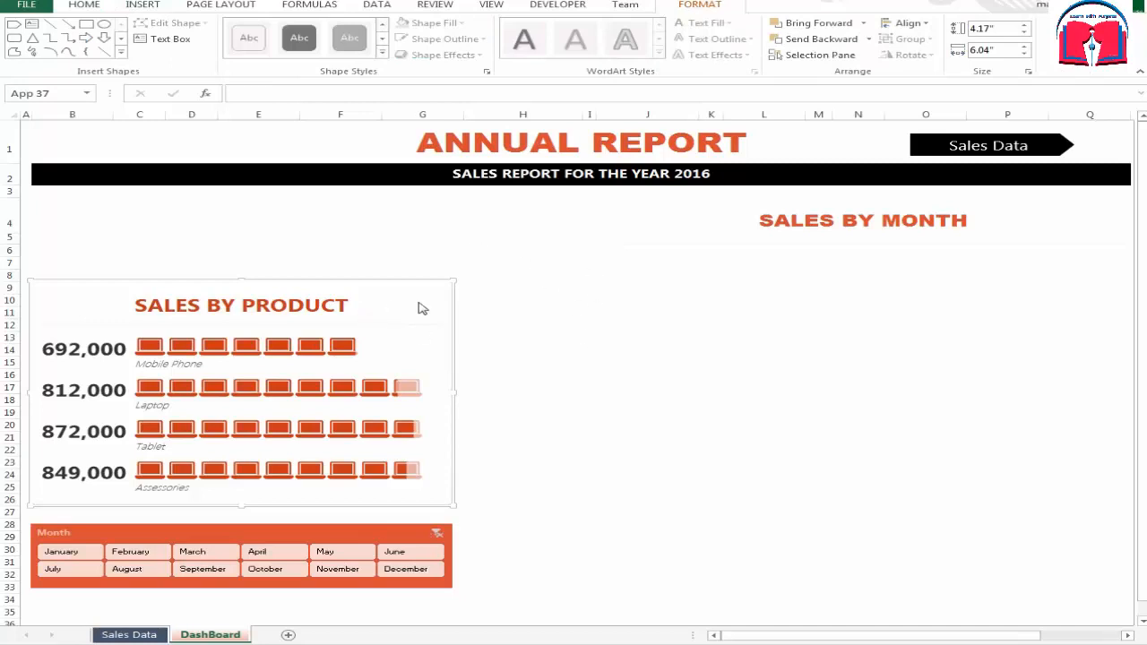
key("Escape")
left_click(566, 387)
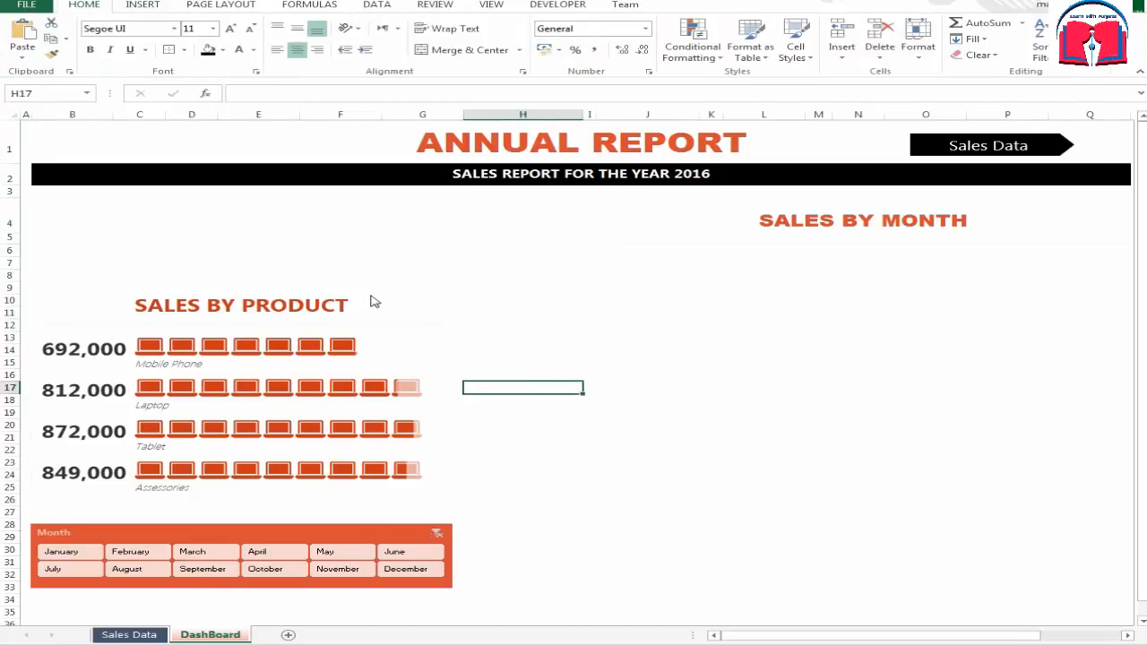
left_click(600, 374)
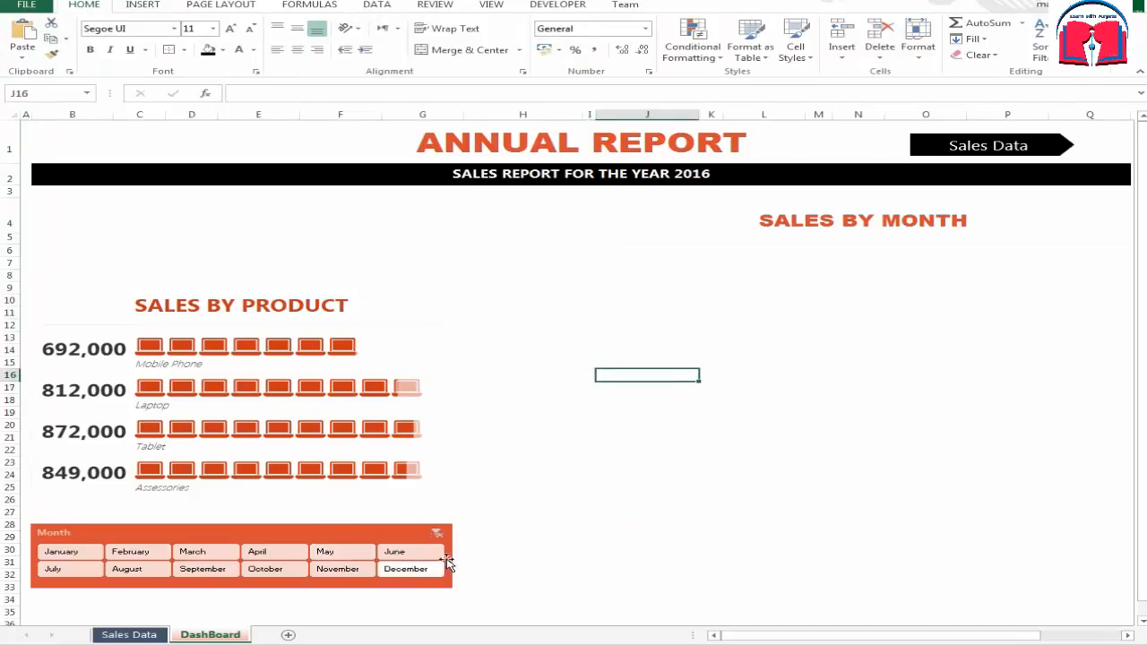
- Test the Month slicer on the People Graph with February, March, September to December and June, and clear the filter
left_click(131, 554)
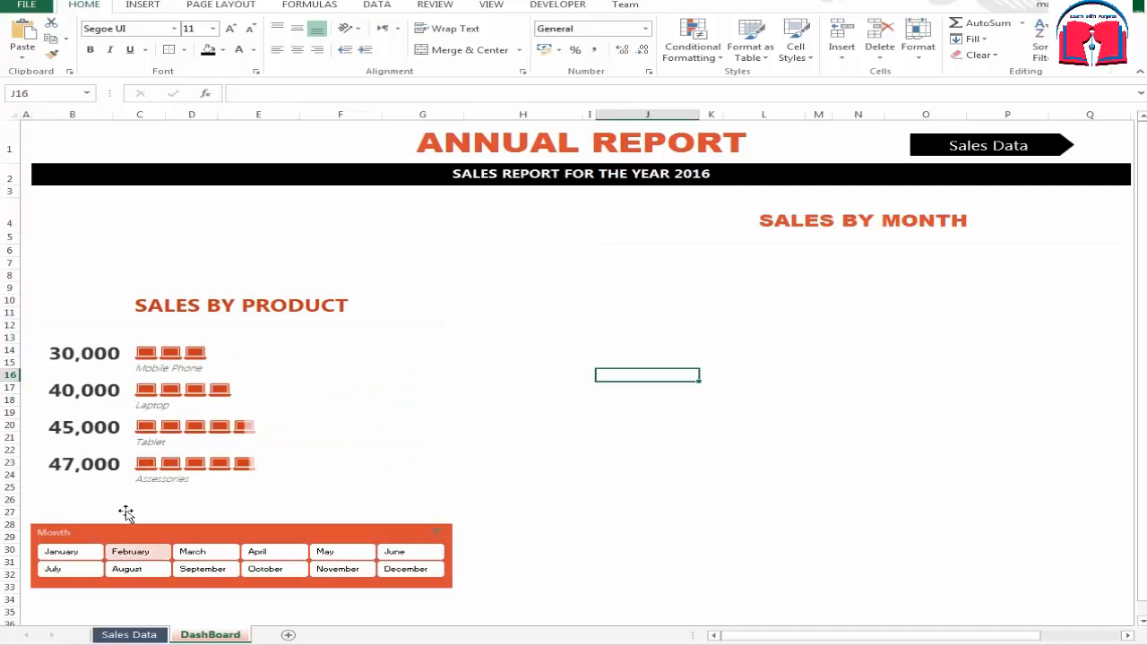
left_click(203, 554)
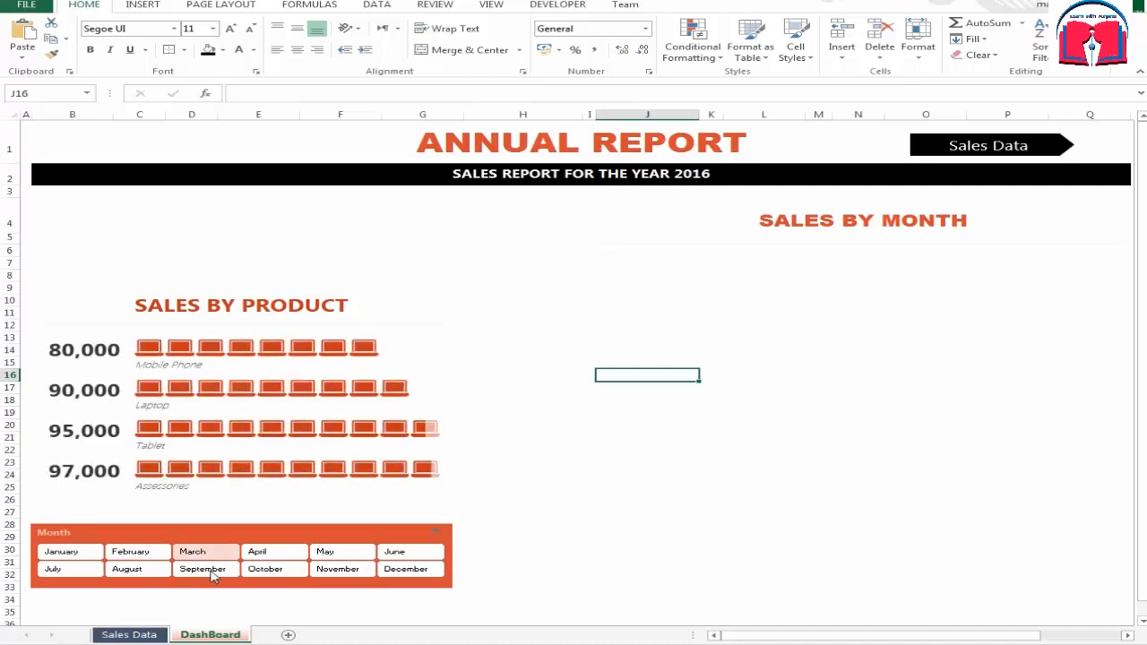
left_click(213, 571)
left_click(260, 570)
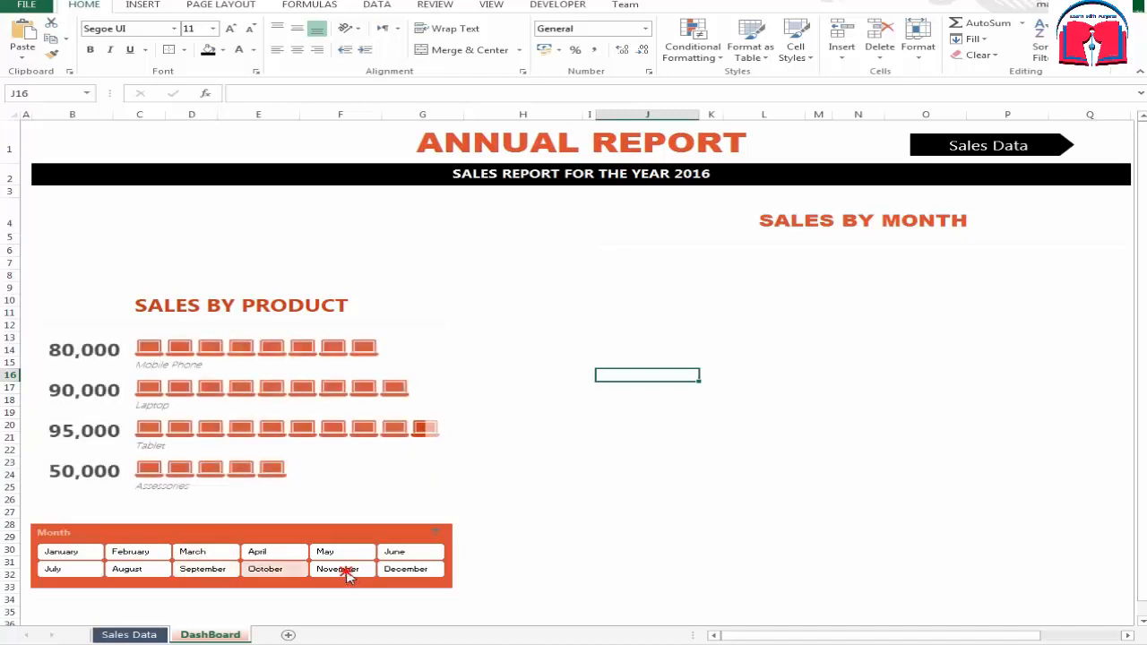
left_click(347, 575)
left_click(410, 571)
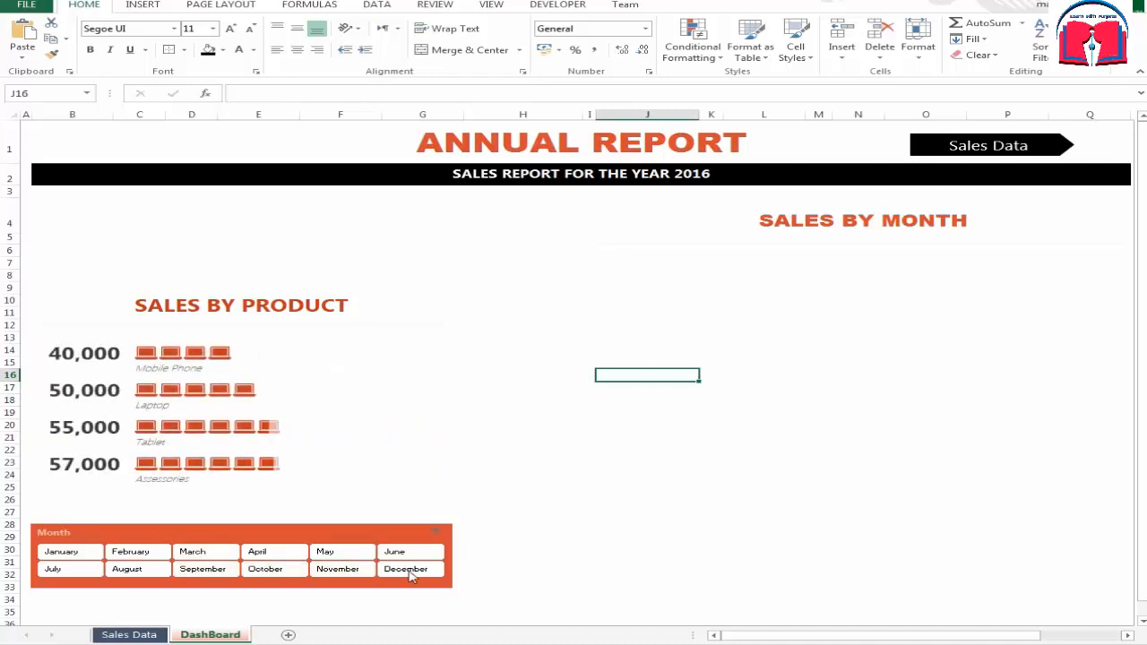
left_click(403, 551)
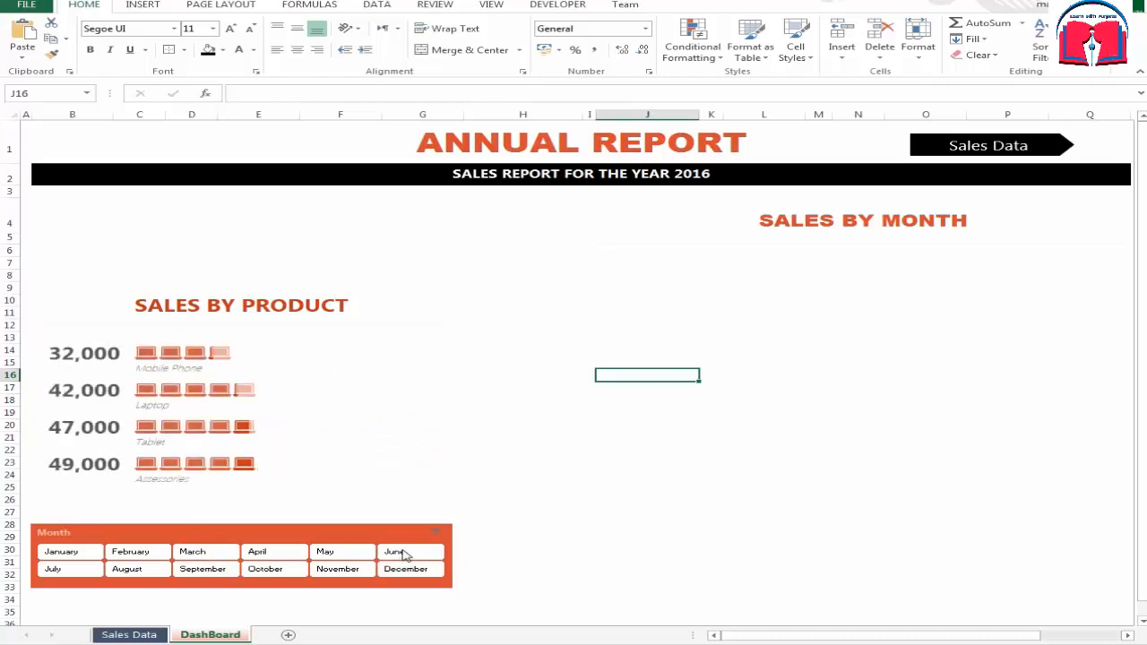
left_click(438, 534)
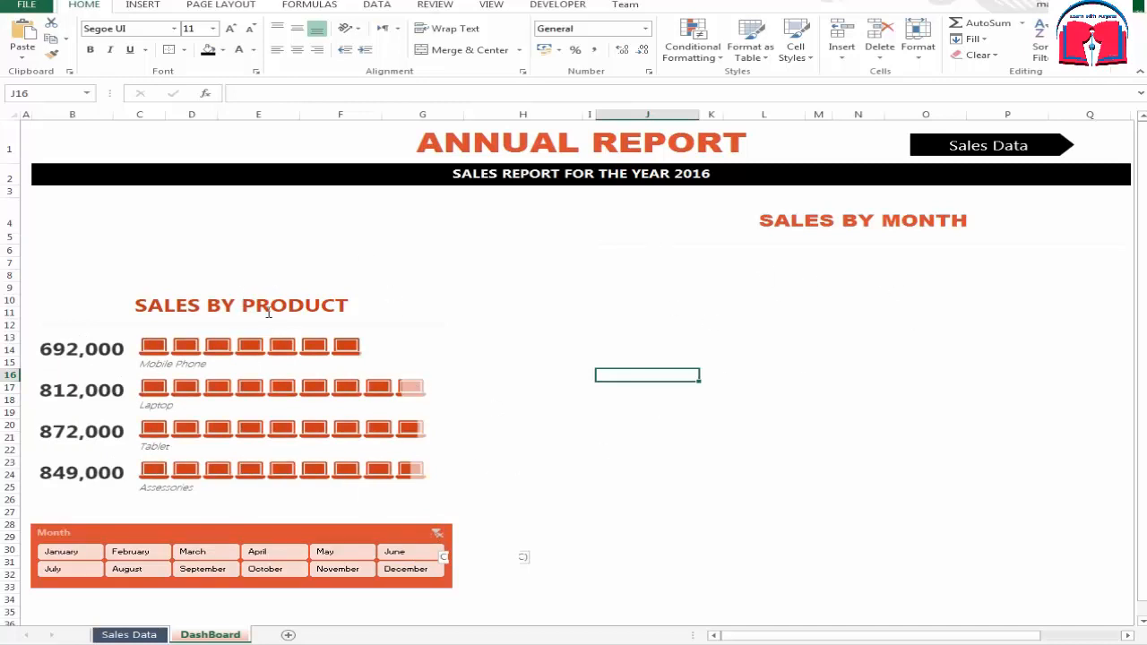
left_click(652, 292)
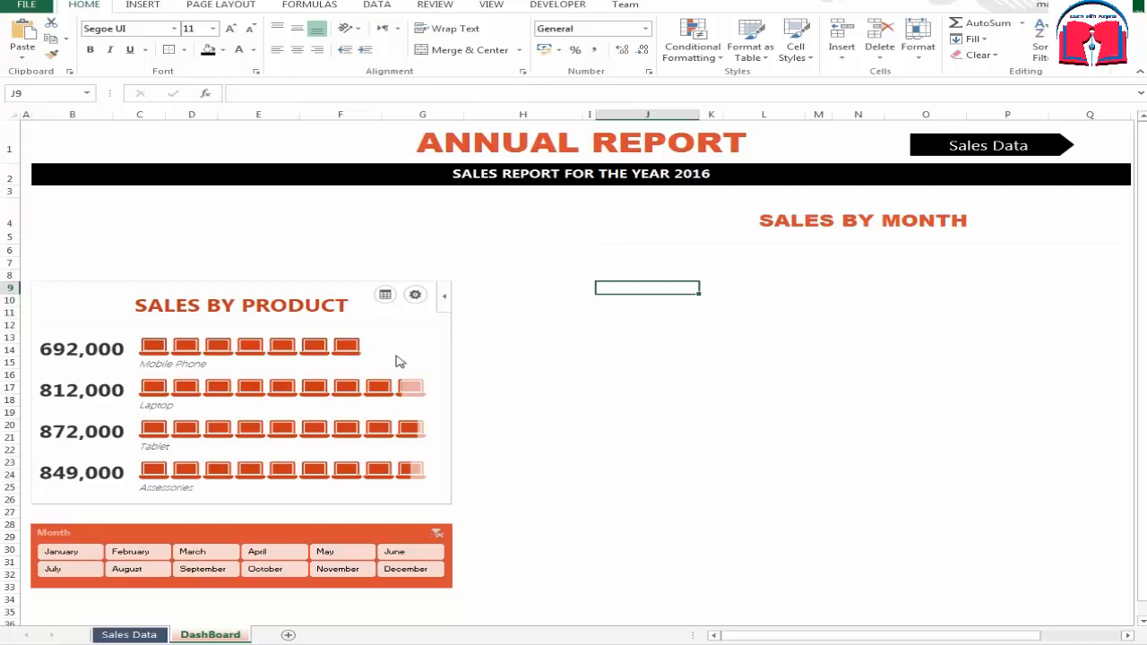
left_click(768, 403)
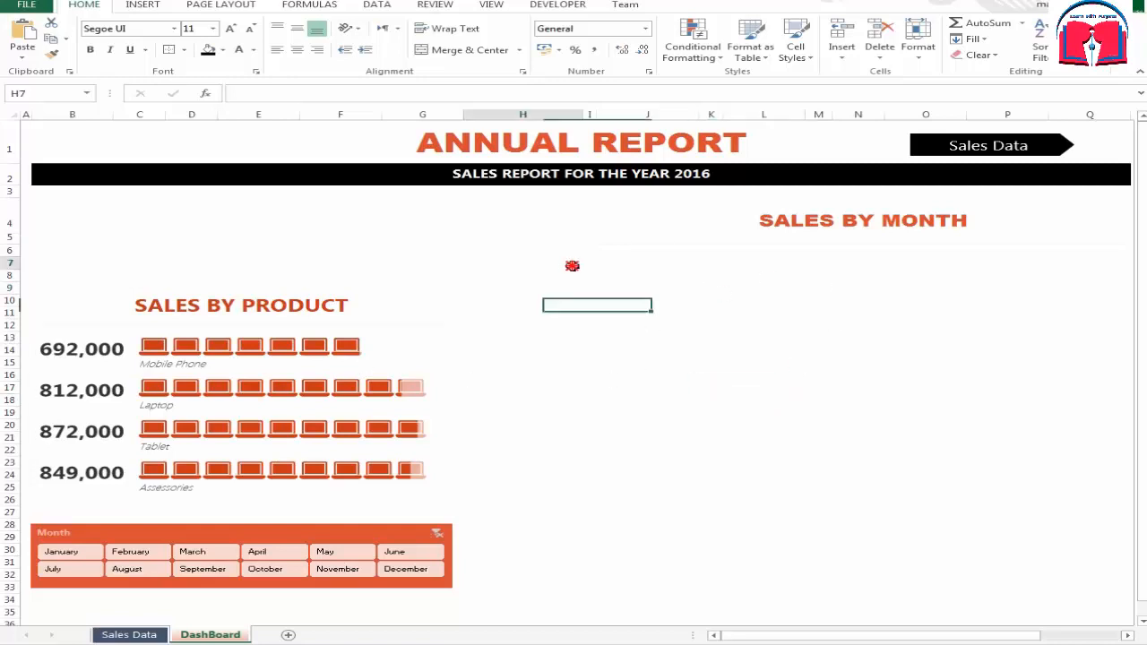
left_click_drag(571, 264, 1099, 581)
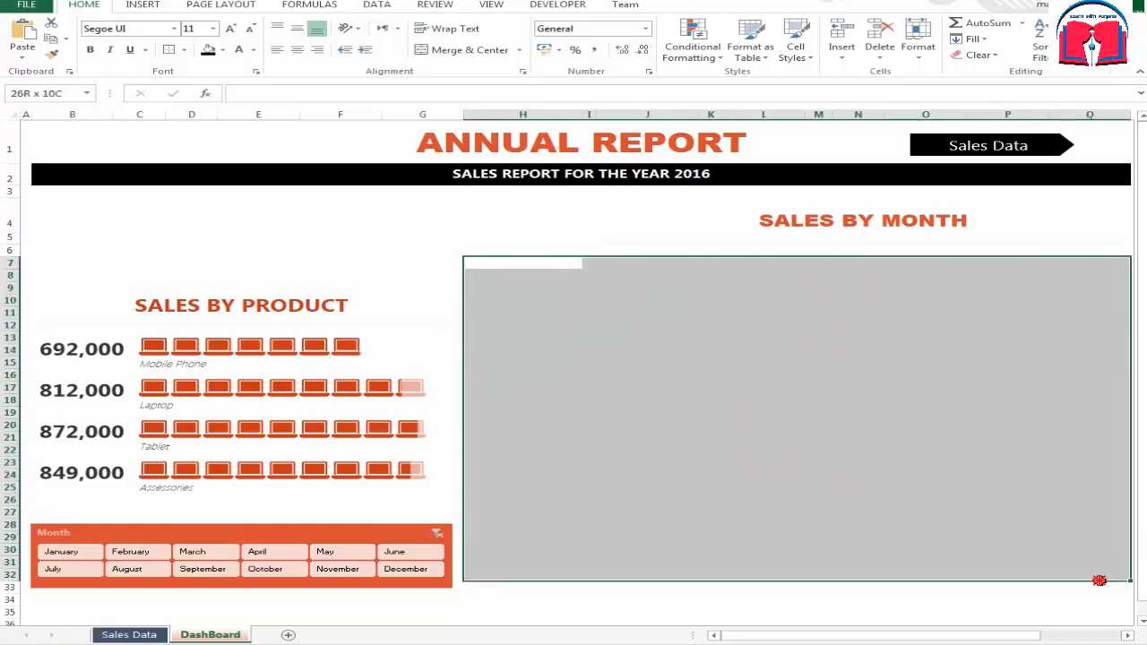
left_click(402, 243)
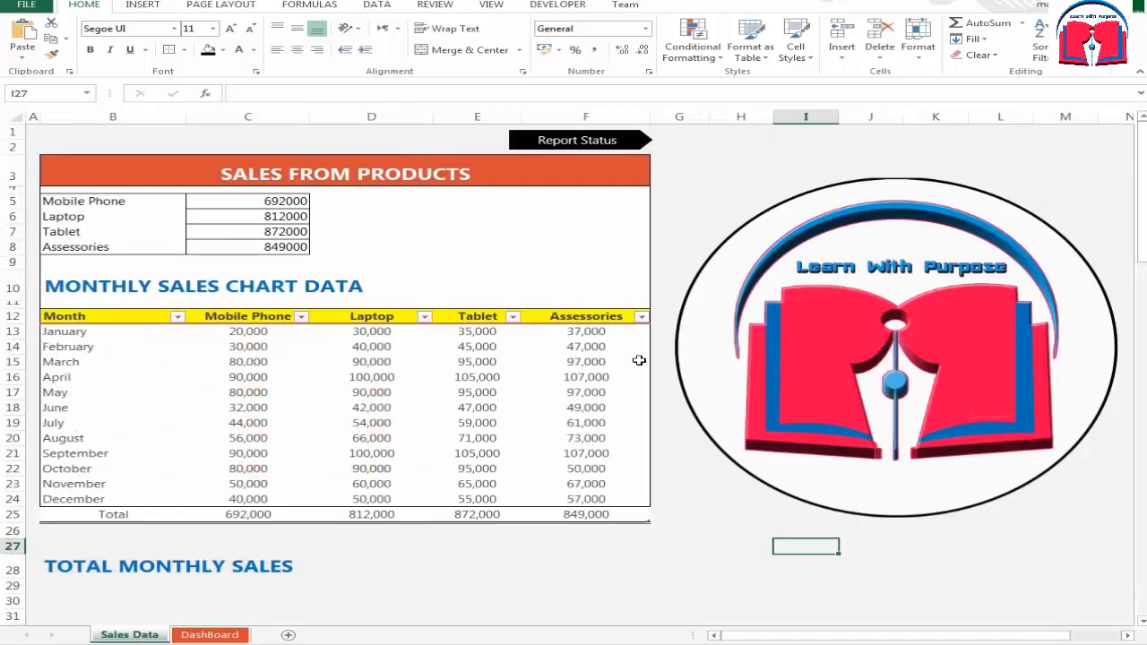
- Insert a combo chart of the monthly product sales in B12:F24 on the Sales Data sheet
mouse_move(90, 319)
left_mouse_down()
mouse_move(323, 487)
mouse_move(600, 501)
left_mouse_up()
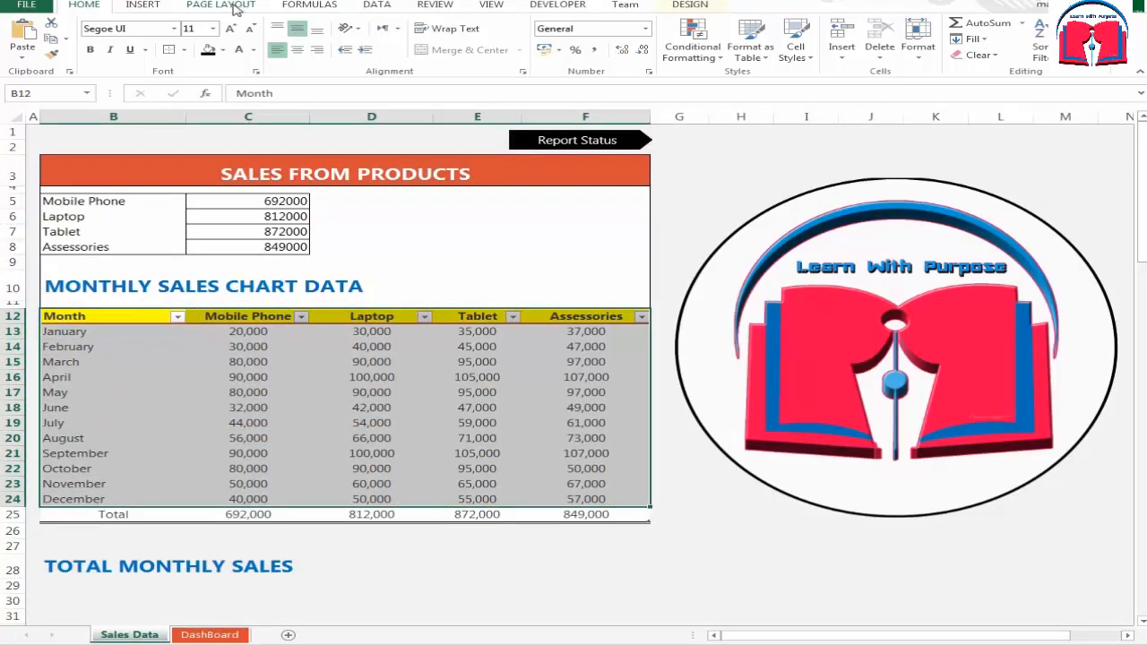
left_click(141, 7)
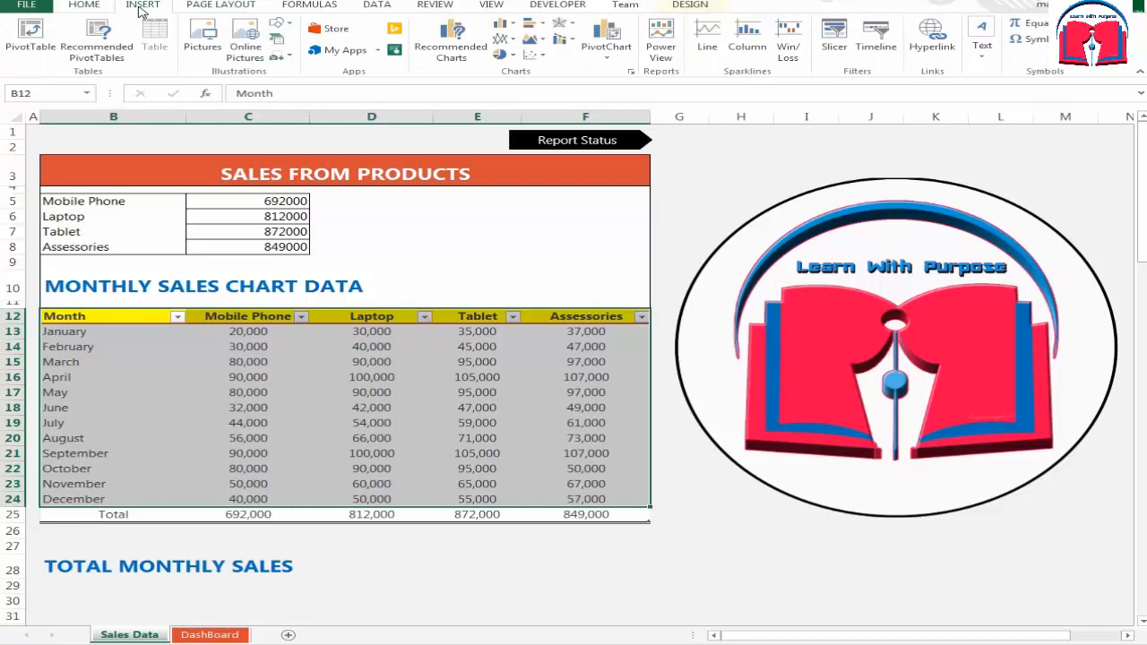
left_click(566, 41)
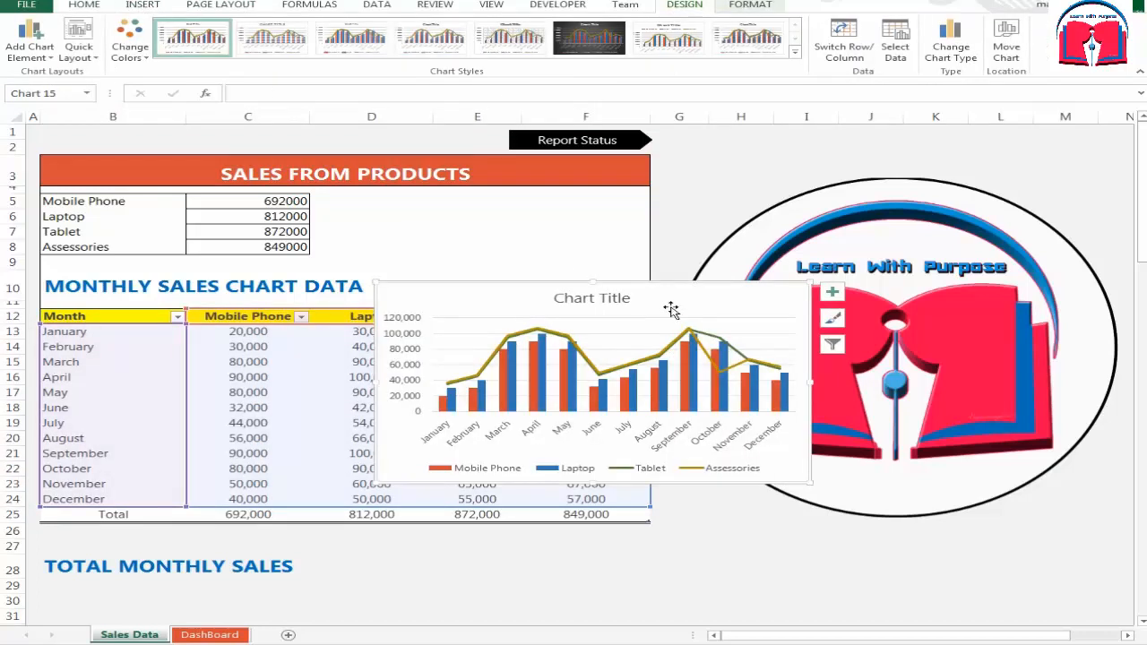
- Change the monthly sales chart's type to Stacked Line
left_click(950, 59)
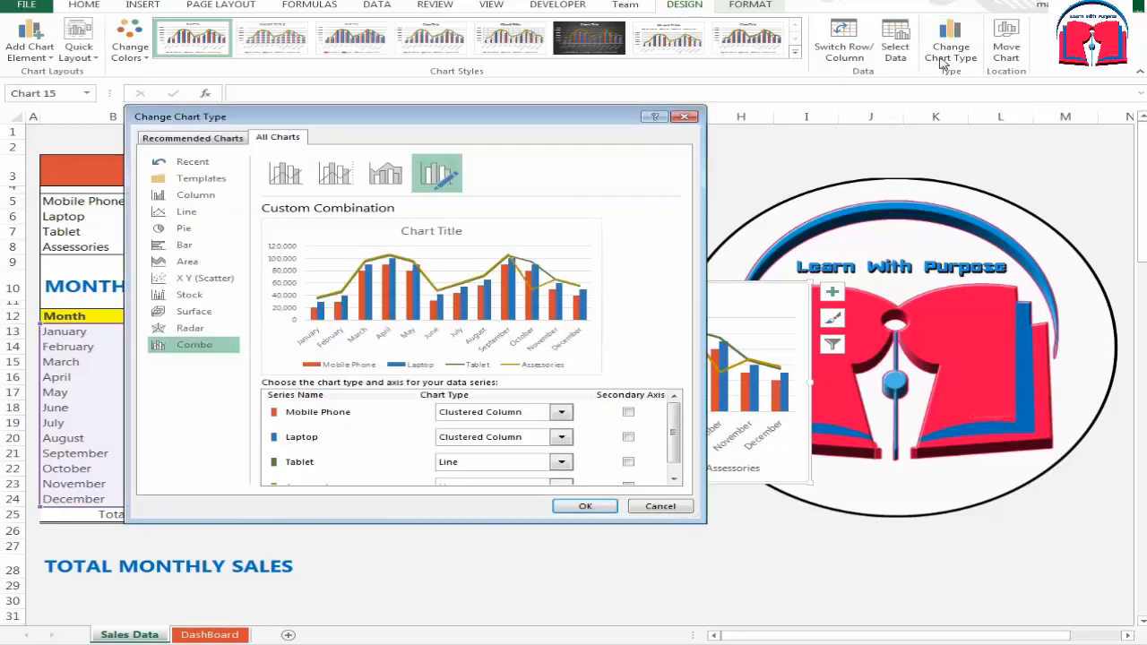
left_click(199, 215)
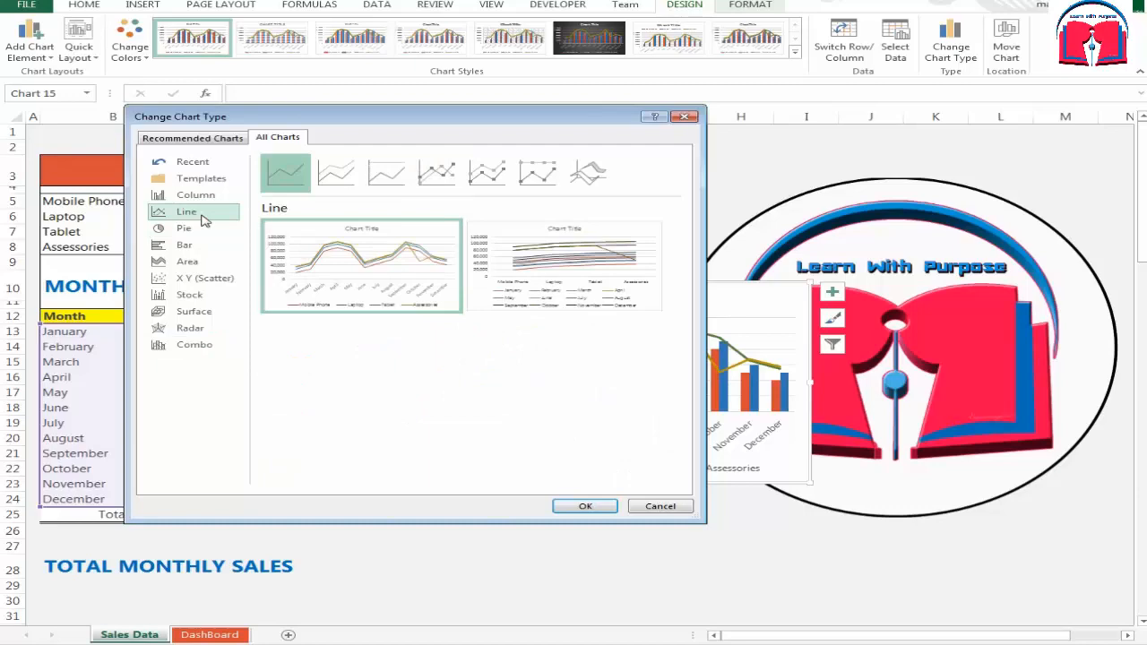
left_click(337, 176)
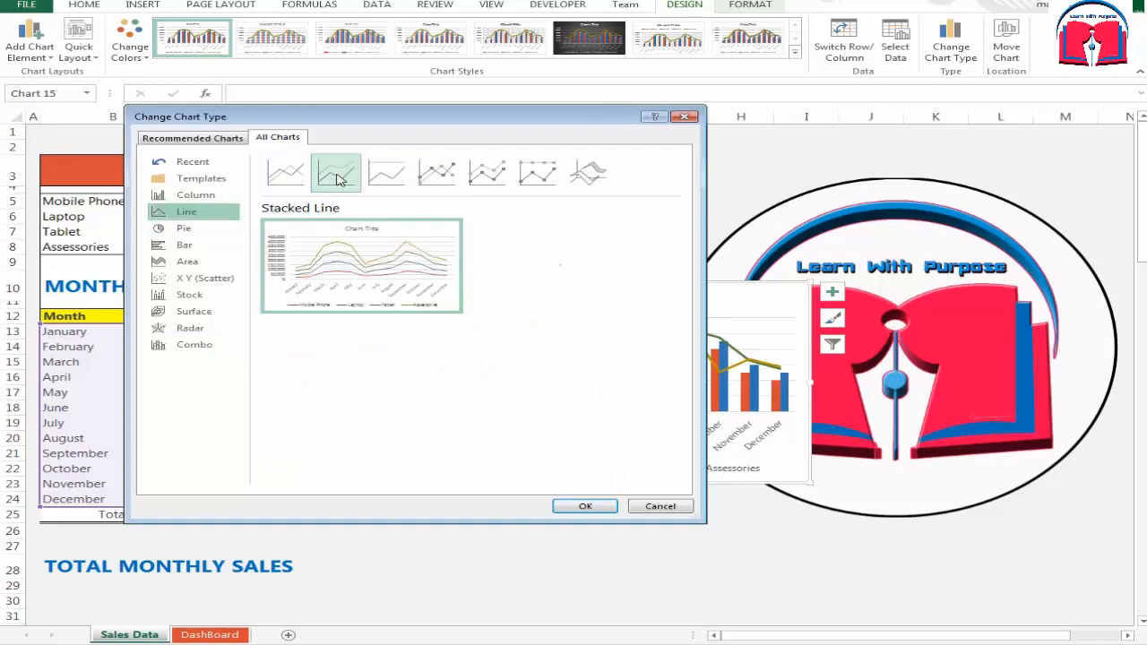
mouse_move(403, 264)
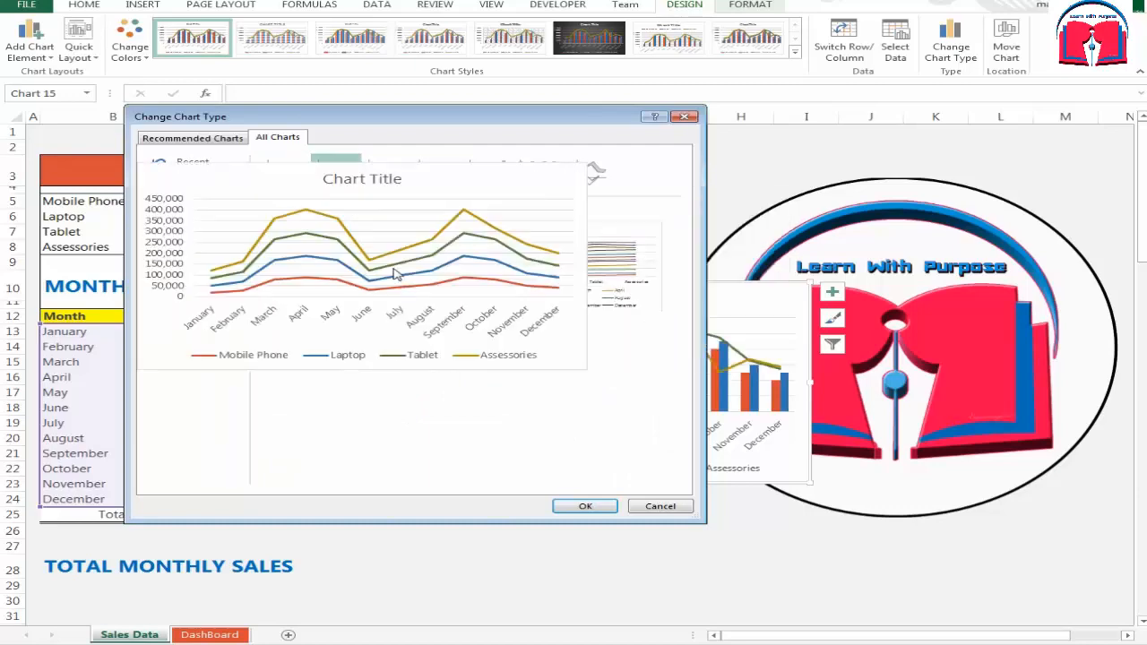
left_click(585, 506)
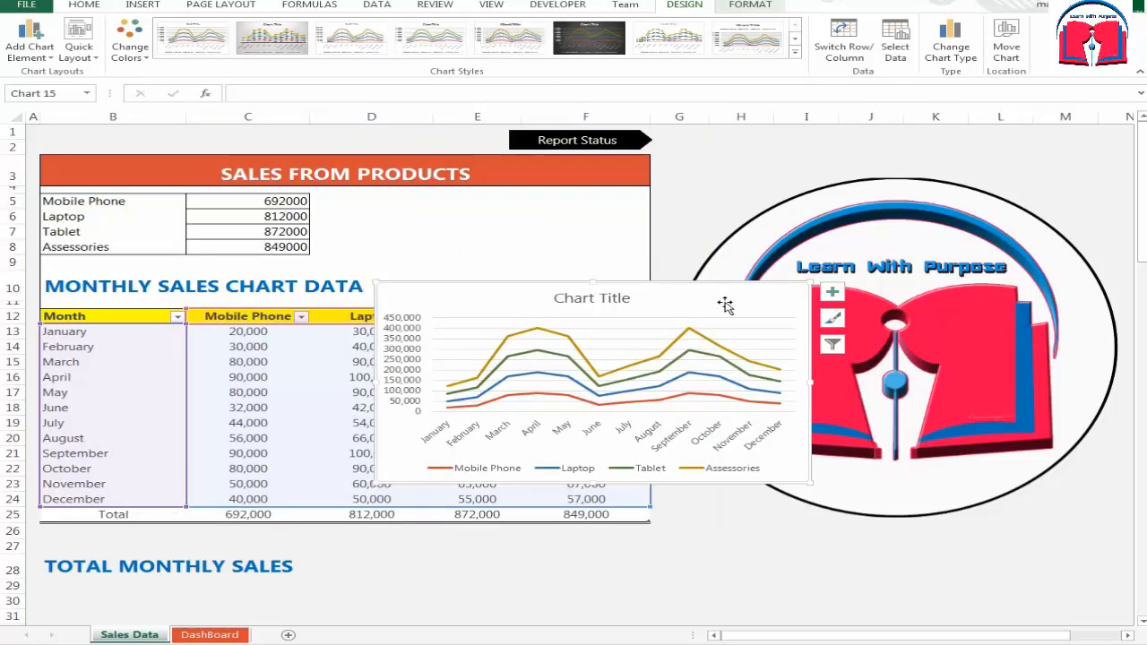
- Move the stacked line chart to the DashBoard sheet and place it under the SALES BY MONTH heading
key("ctrl+x")
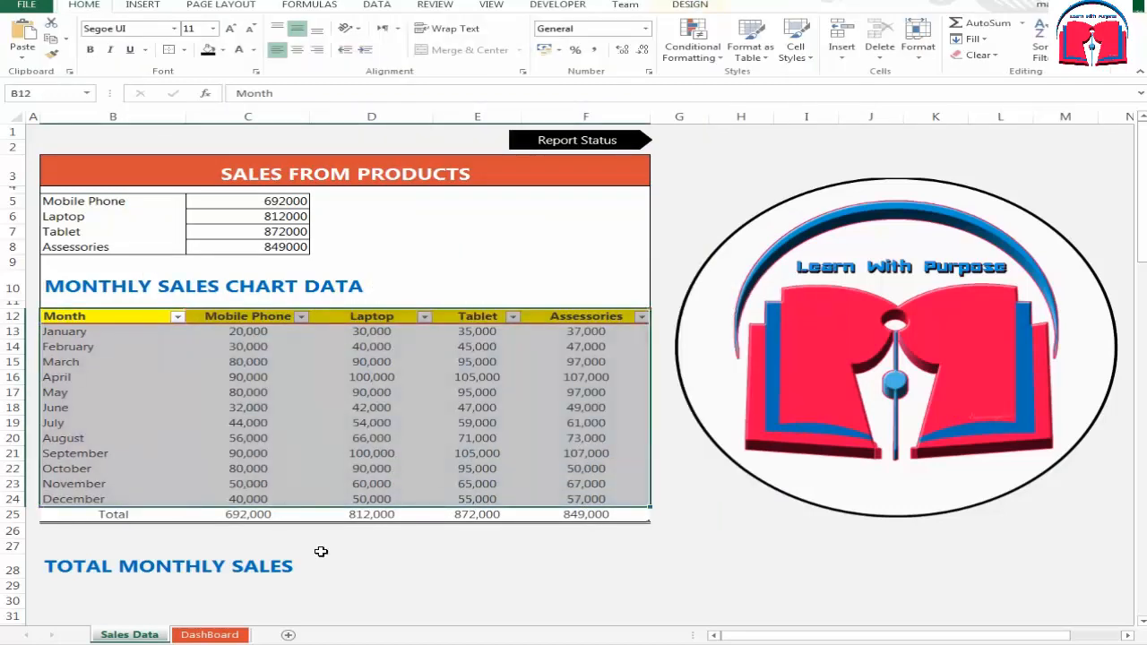
left_click(209, 634)
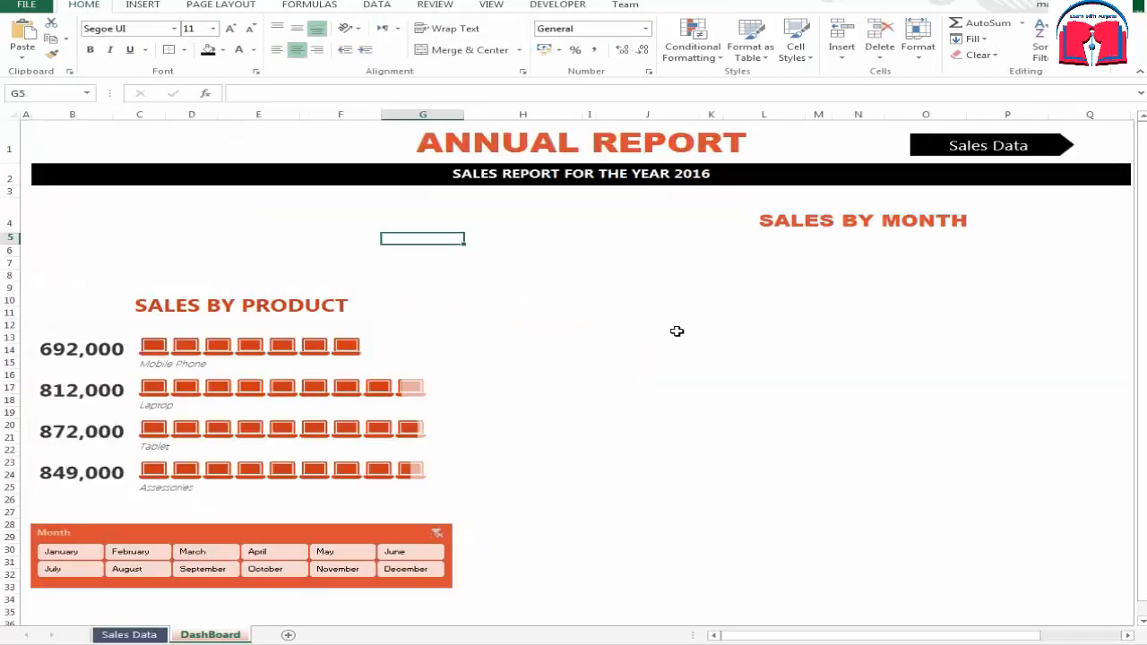
key("ctrl+v")
mouse_move(660, 259)
left_mouse_down()
mouse_move(821, 319)
mouse_move(869, 275)
left_mouse_up()
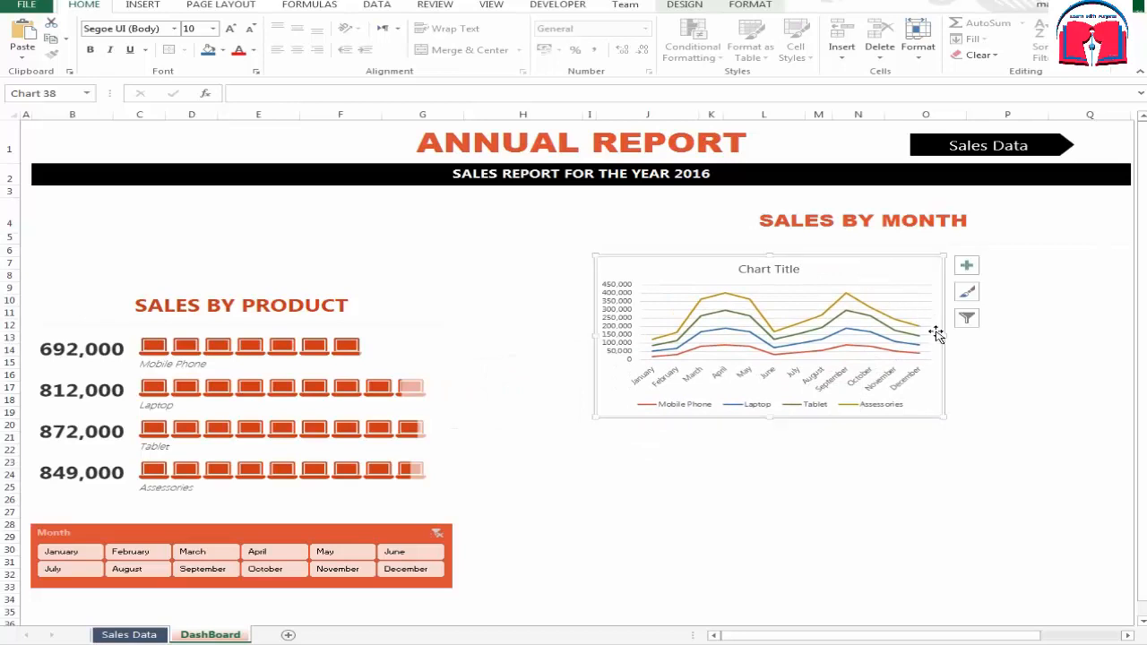
- Enlarge the line chart to span columns H to Q, from row 7 down to the Month slicer's lower edge
left_click_drag(946, 334, 1131, 324)
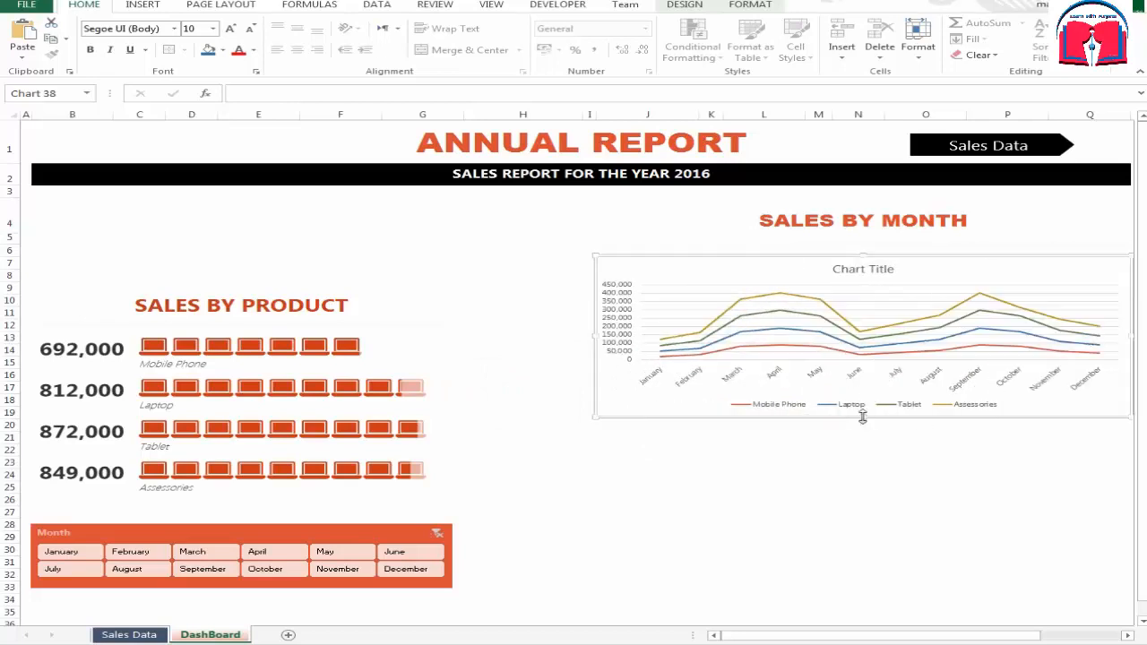
left_click_drag(865, 418, 902, 583)
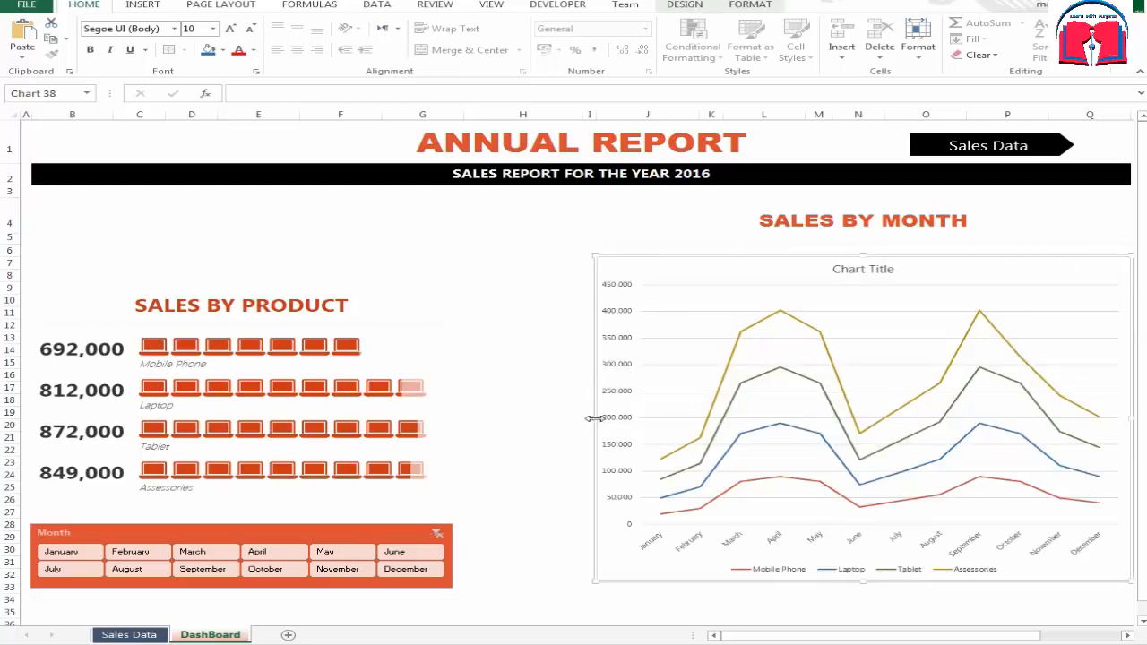
left_click_drag(595, 418, 492, 423)
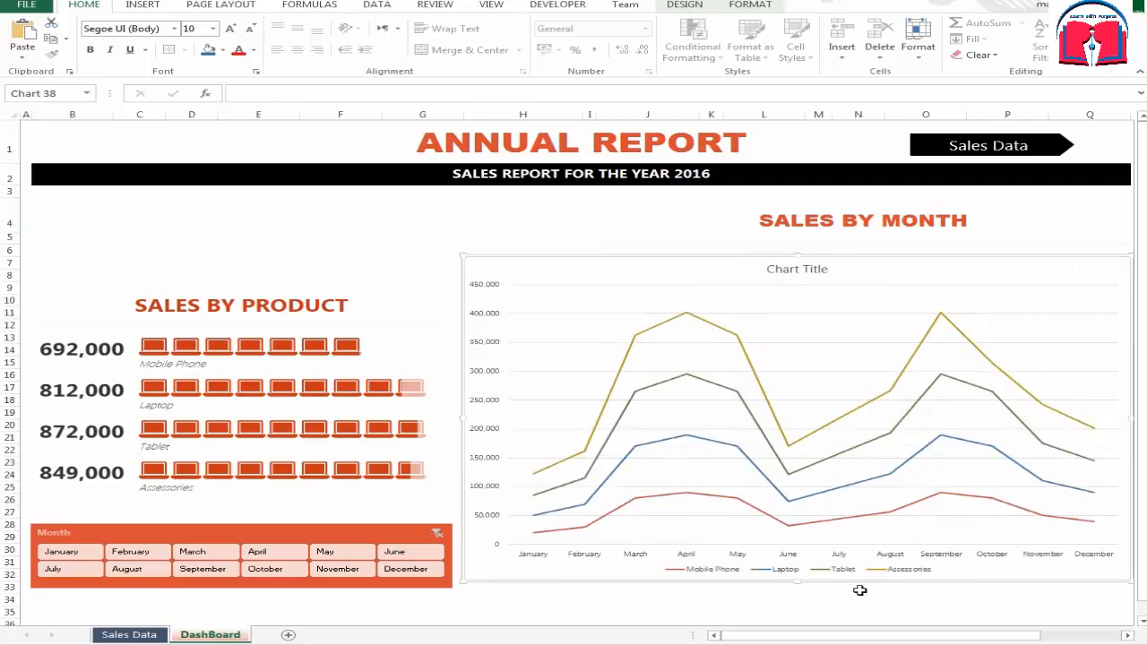
left_click_drag(797, 583, 797, 588)
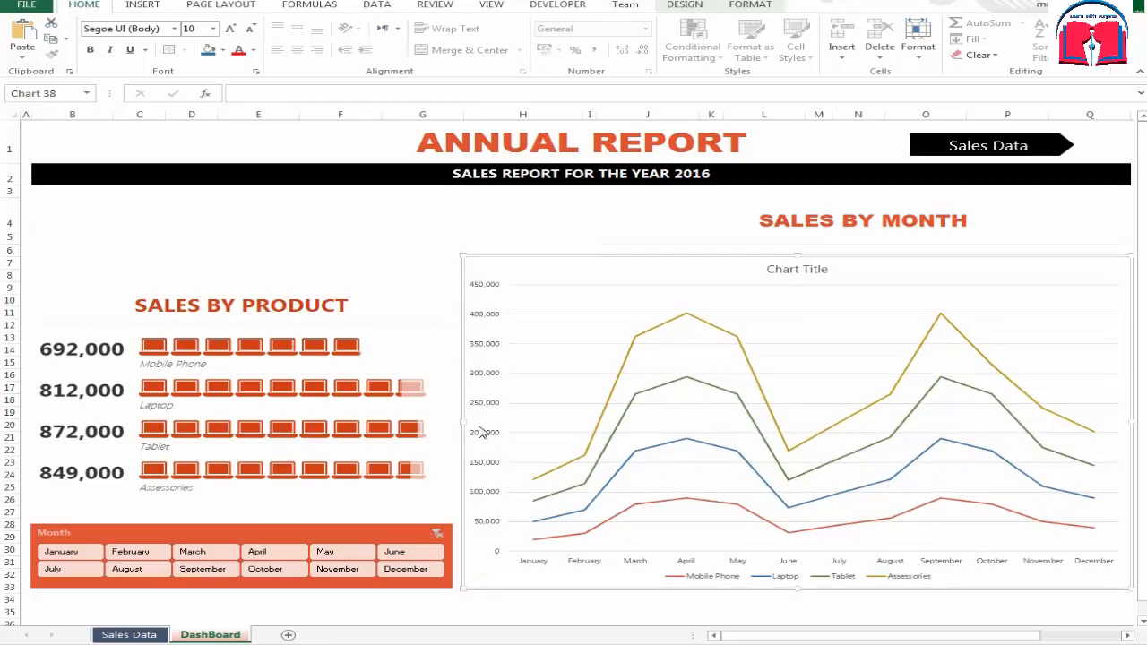
- Remove the default title from the monthly sales line chart on the DashBoard sheet
left_click(811, 270)
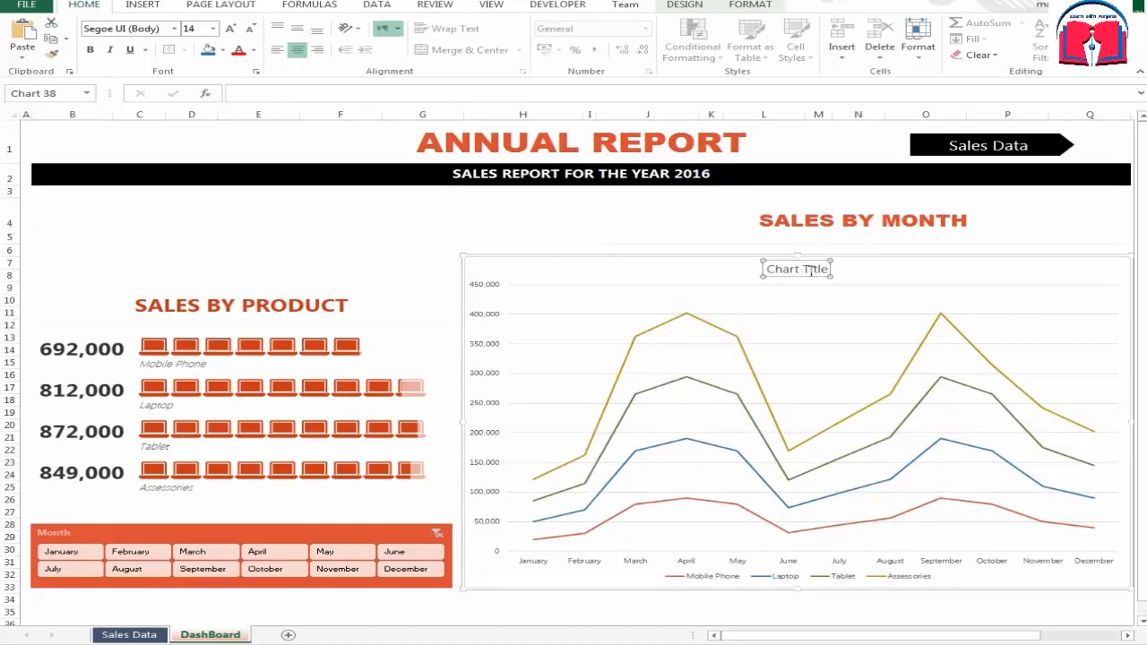
key("Delete")
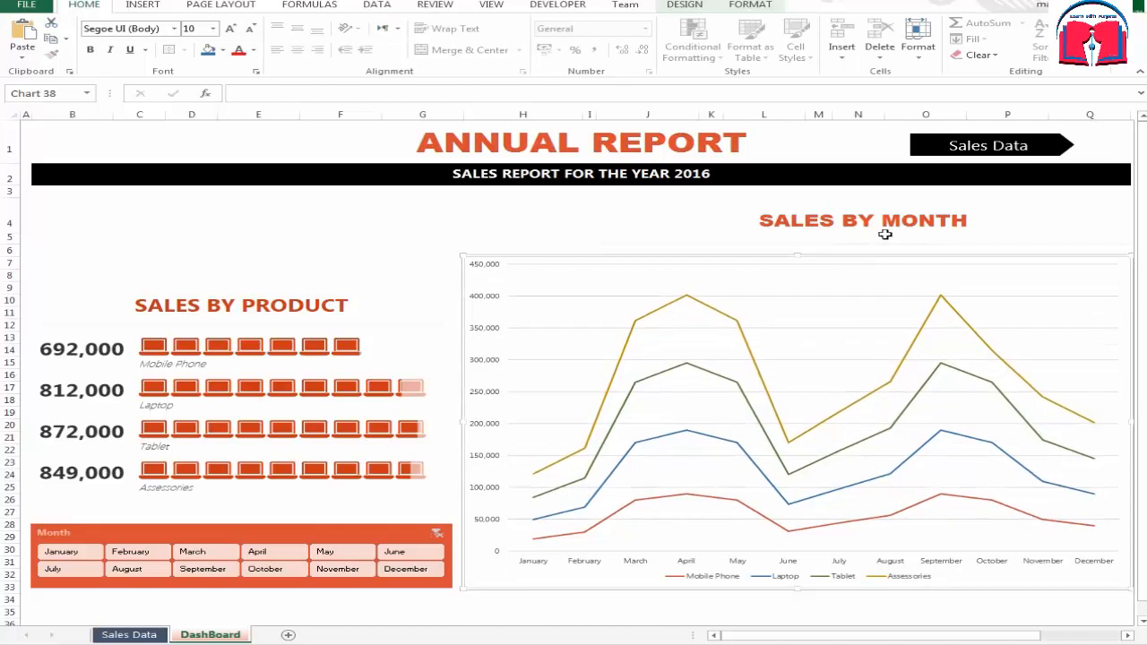
left_click(373, 253)
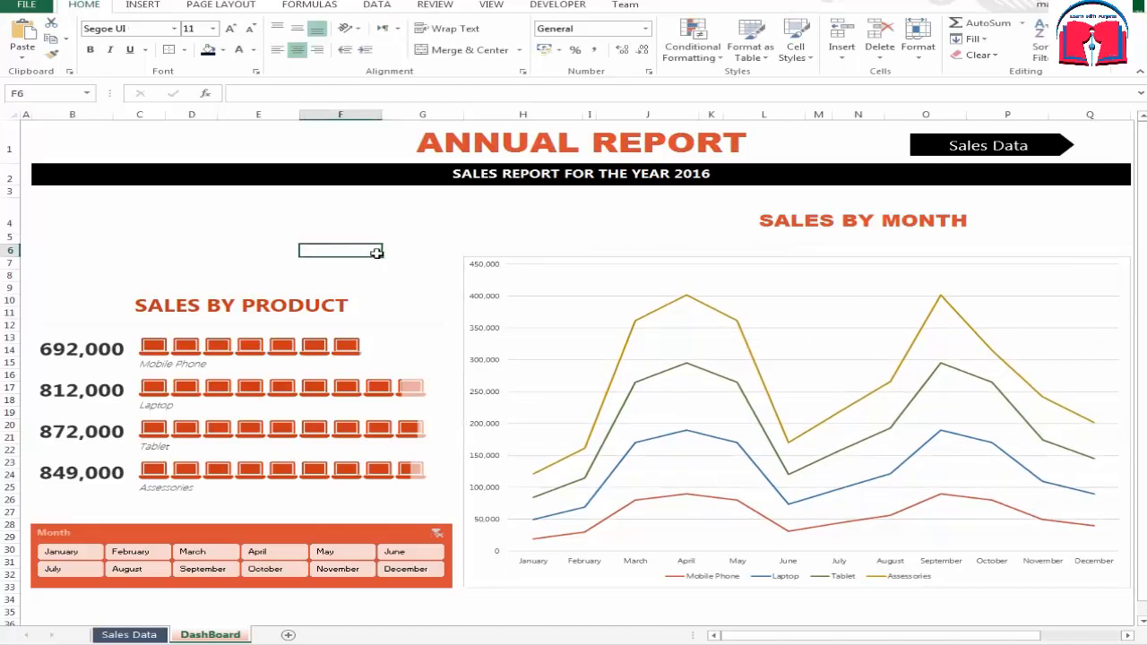
left_click(624, 365)
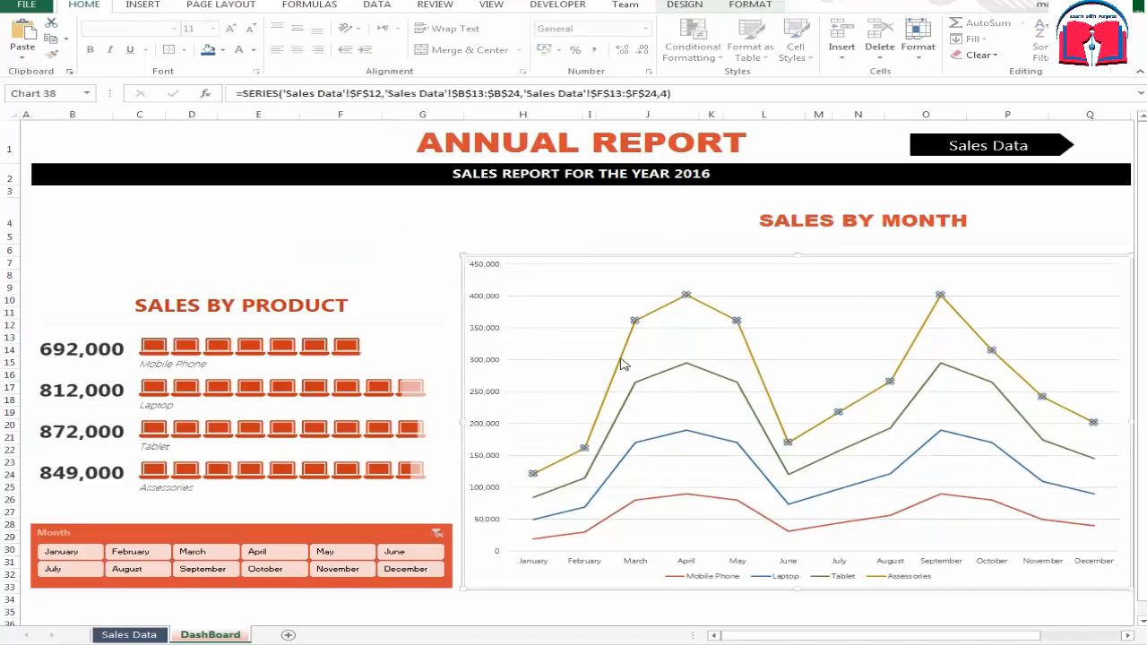
left_click(843, 604)
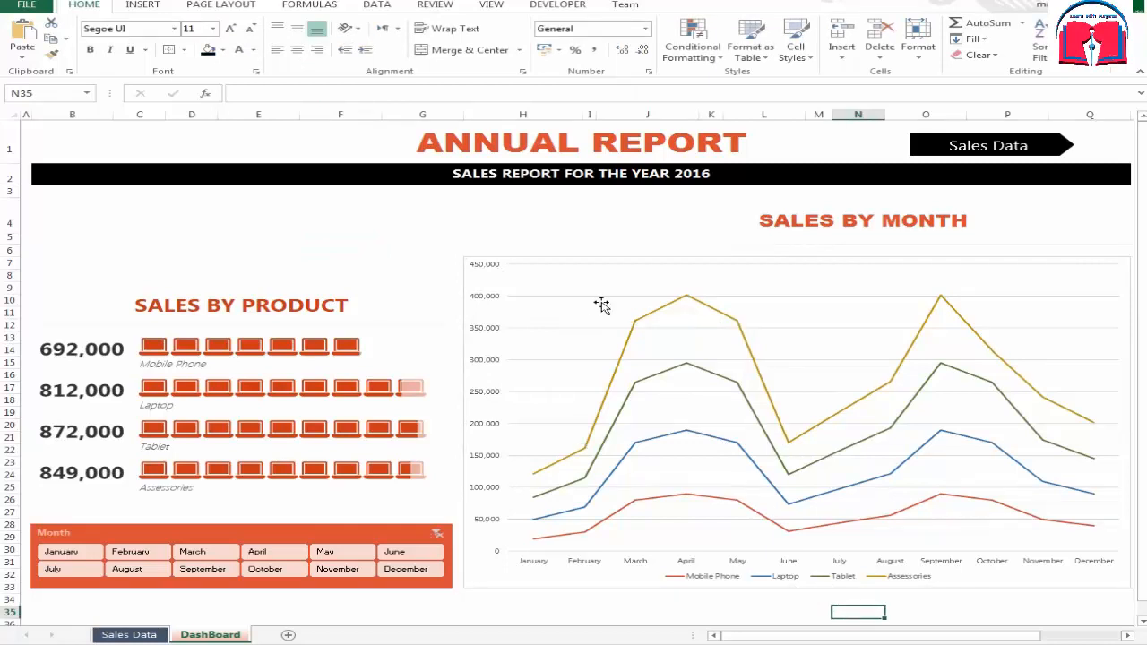
left_click(563, 287)
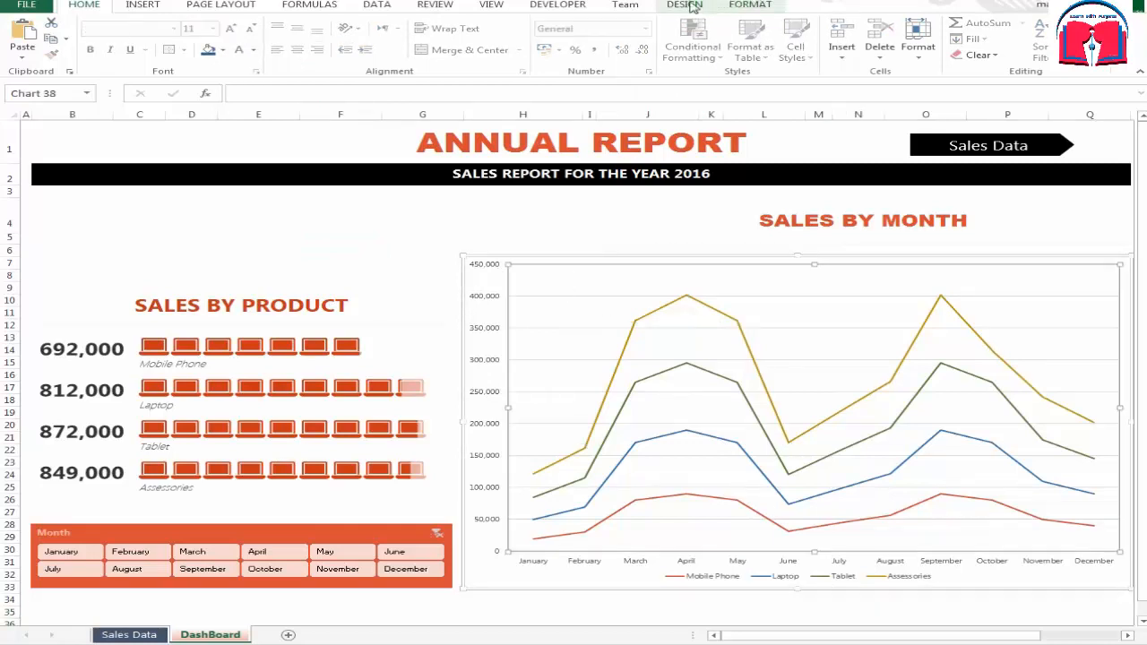
left_click(690, 5)
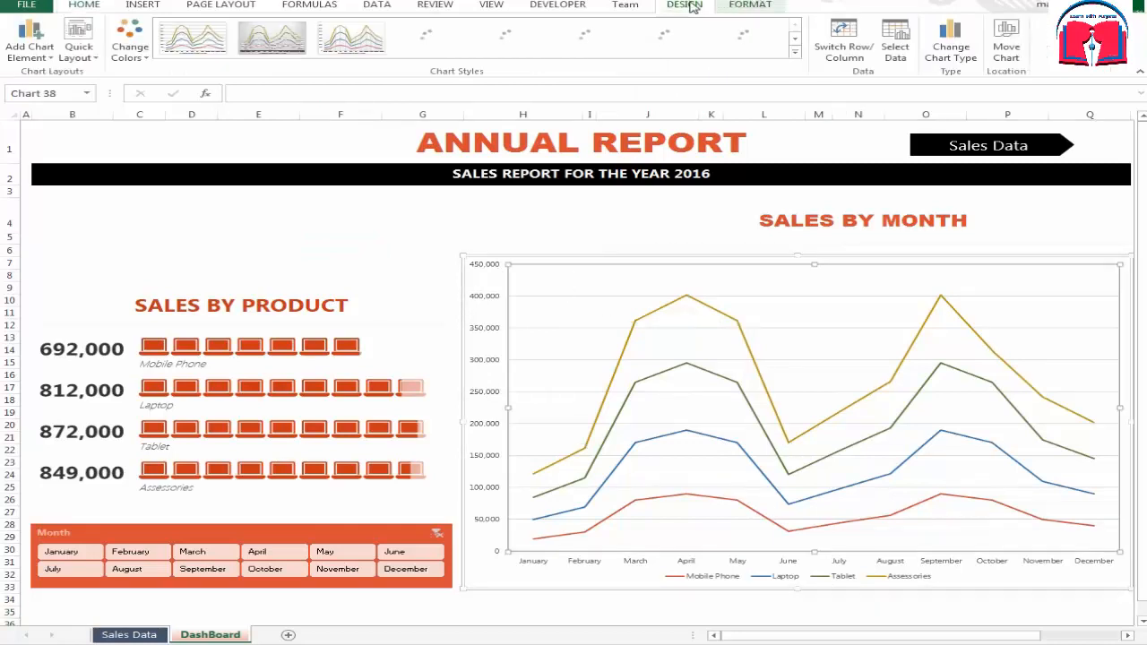
left_click(795, 55)
left_click(375, 233)
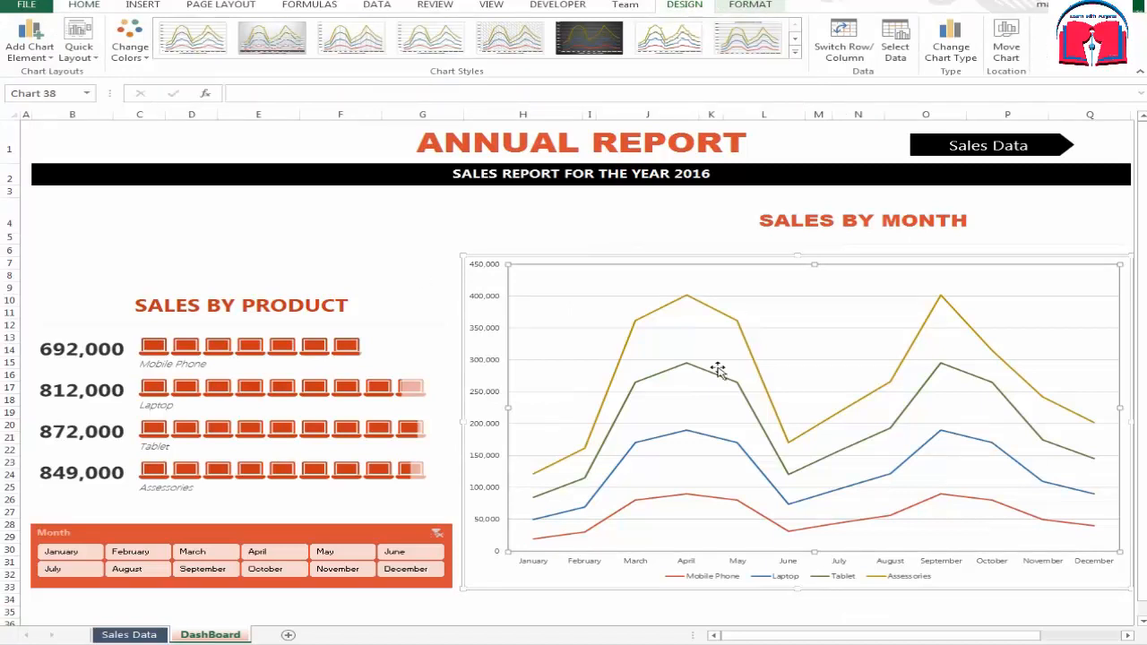
left_click(1018, 219)
left_click(352, 231)
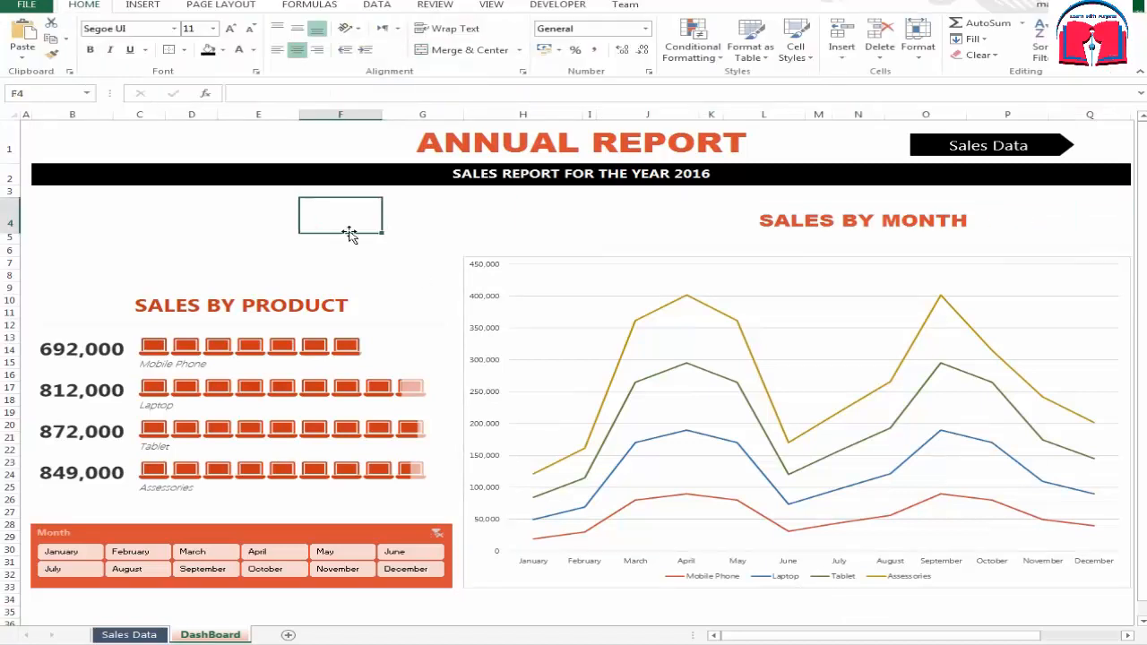
- Copy the SALES BY MONTH heading with its formatting into row 4 starting at B4, above the People Graph
left_click(847, 220)
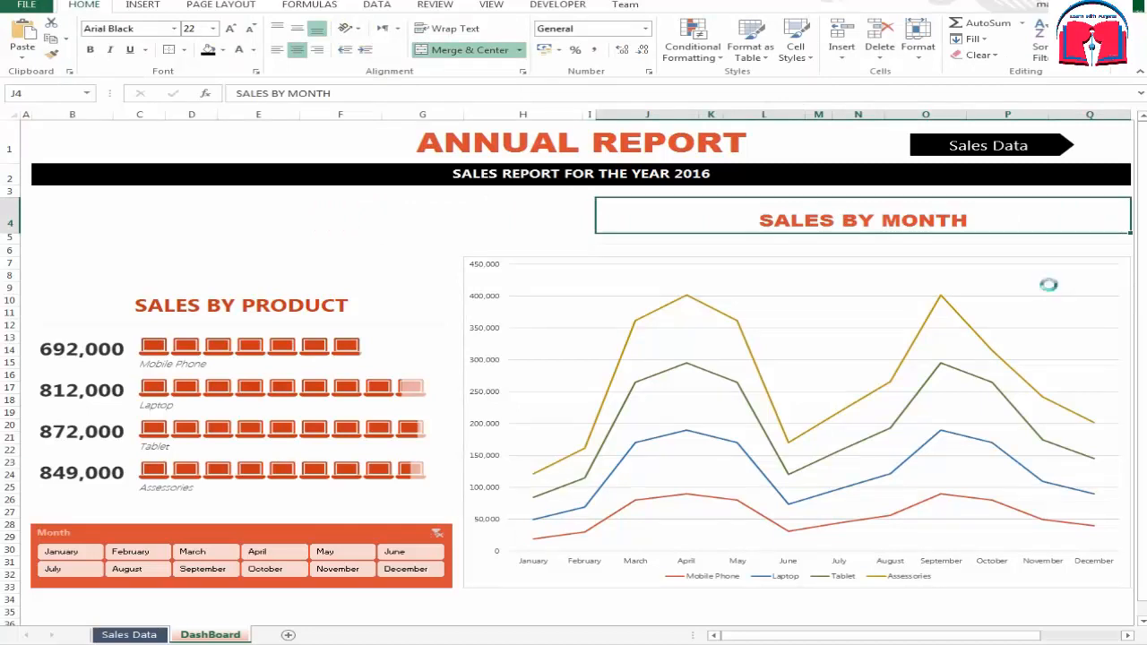
key("ctrl+c")
key("Left")
key("Left")
key("Left")
key("Left")
key("Left")
key("Left")
key("Left")
key("Left")
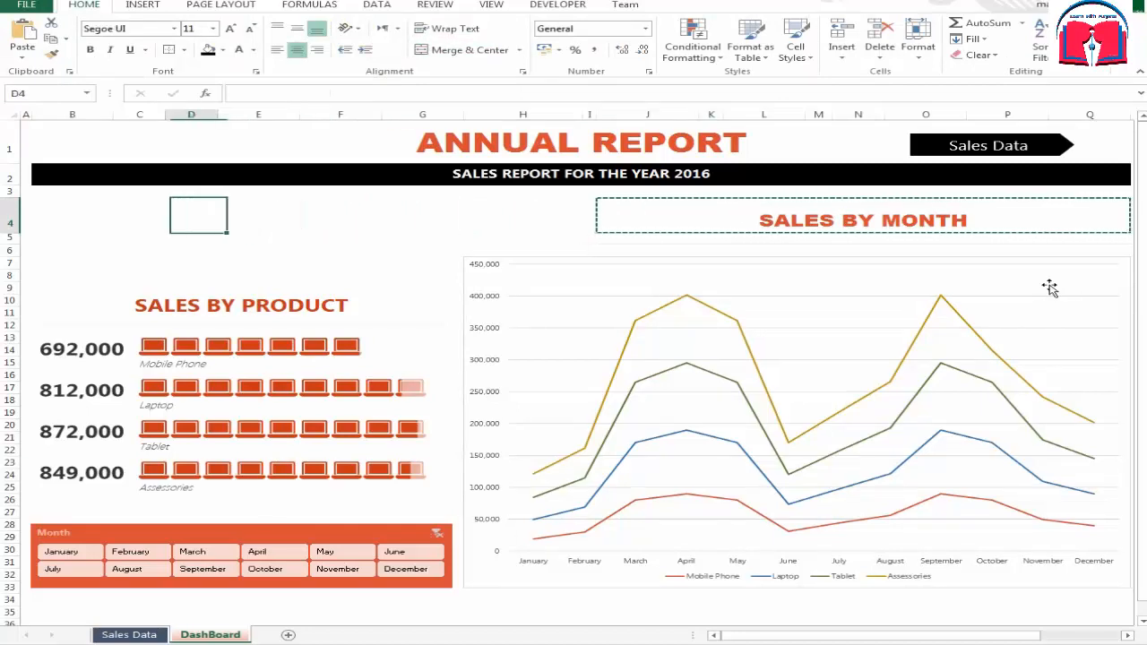
key("ctrl+v")
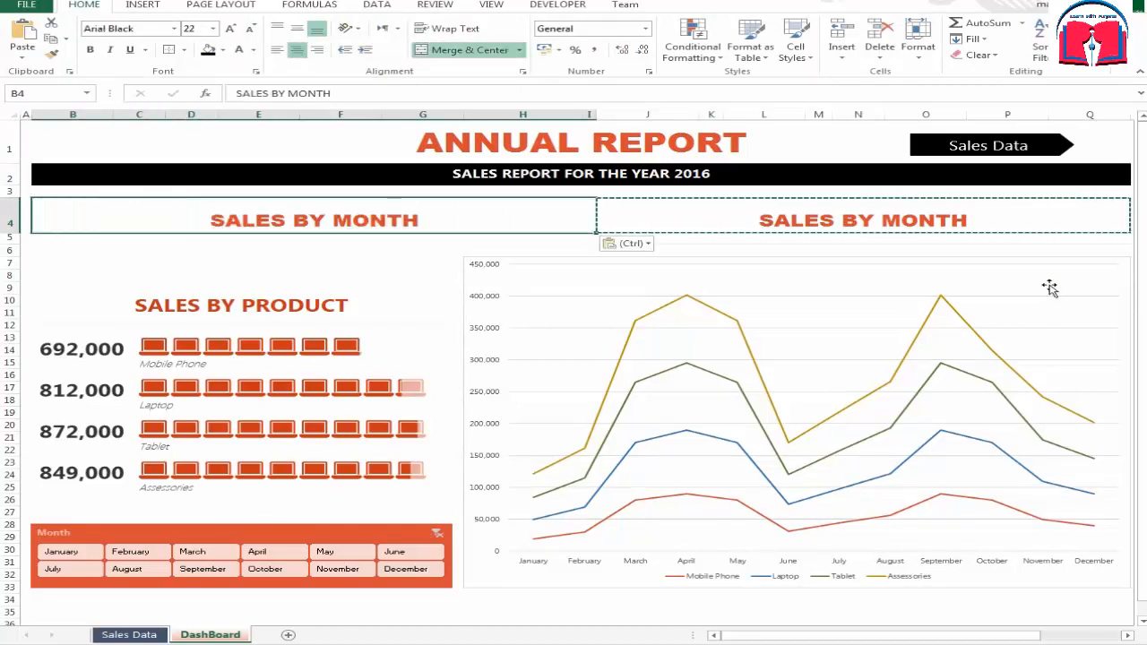
- Change the copied heading in B4 to SALES BY PRODUCT and align it left
key("Escape")
key("F2")
key("BackSpace")
key("BackSpace")
key("BackSpace")
key("BackSpace")
key("BackSpace")
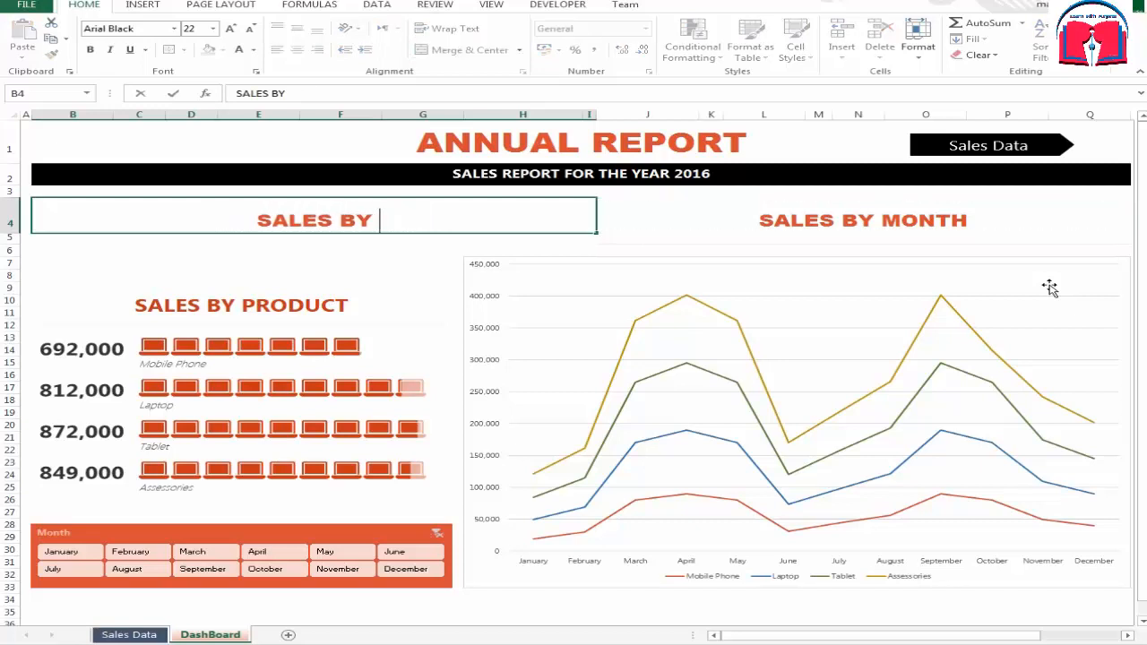
type("PRODC")
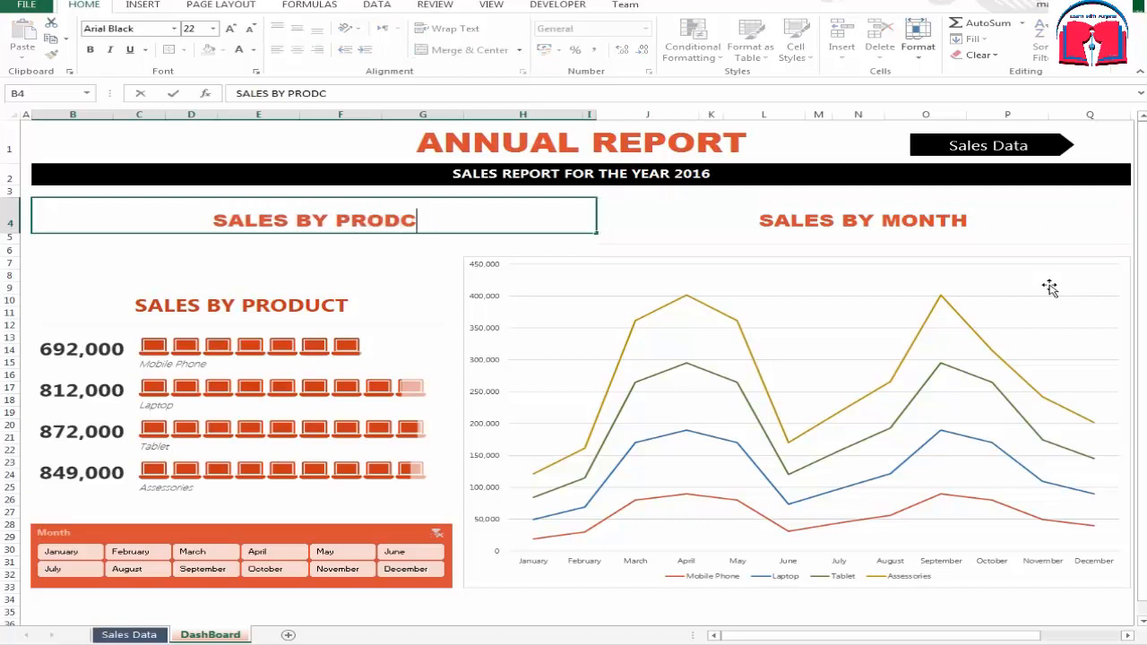
key("BackSpace")
type("UCT")
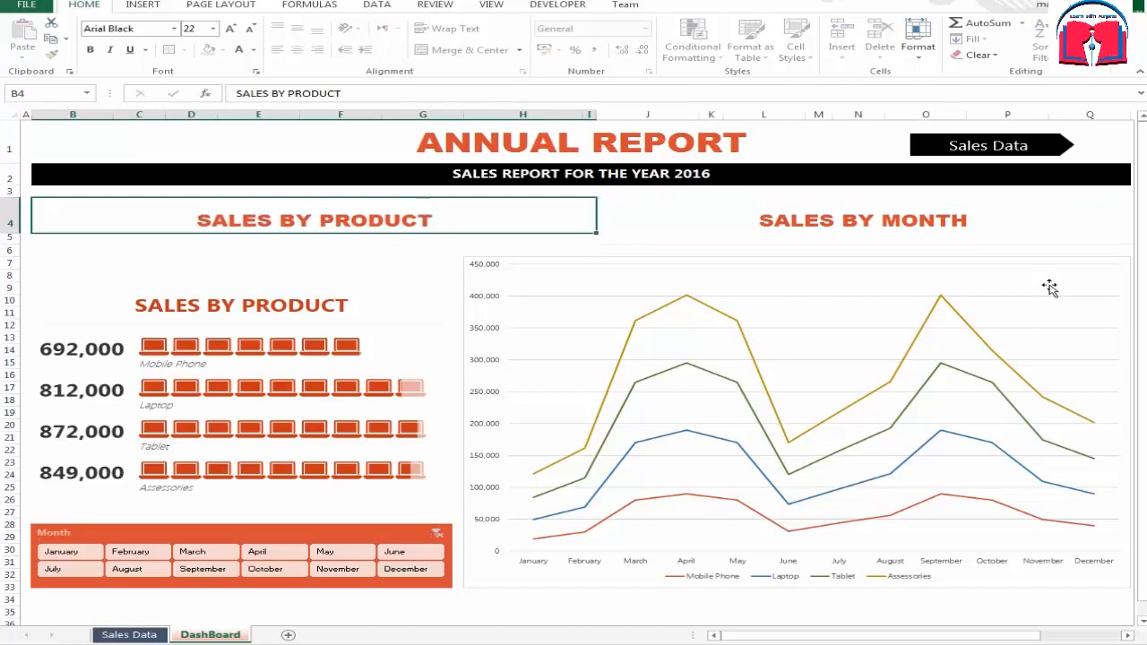
key("ctrl+Return")
key("Down")
key("Up")
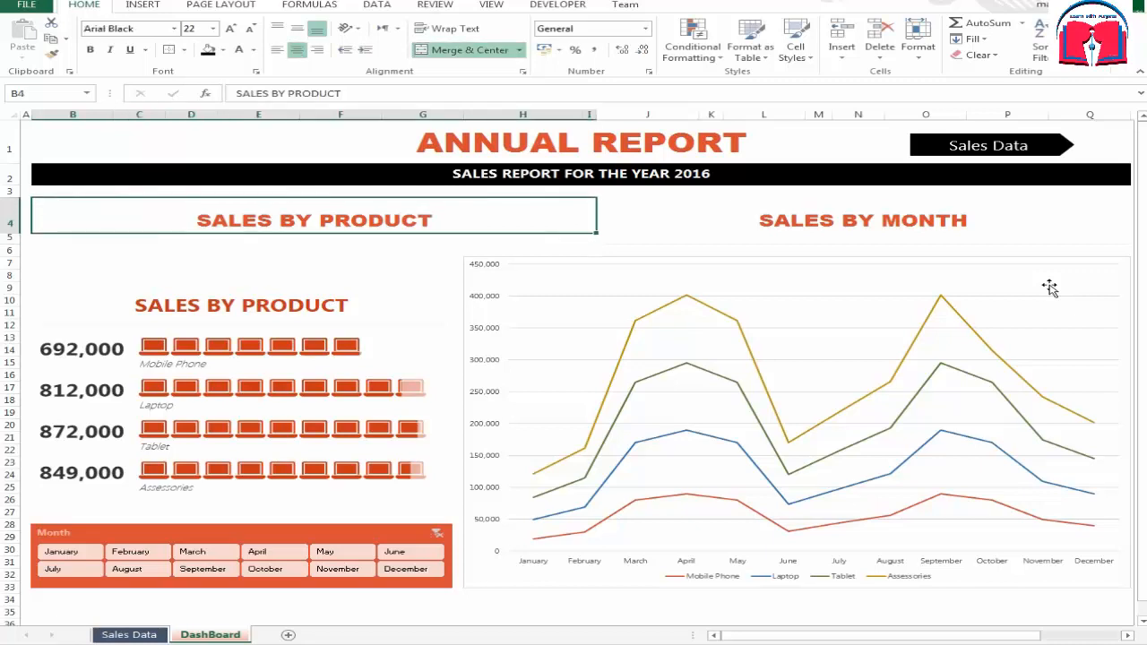
left_click(277, 49)
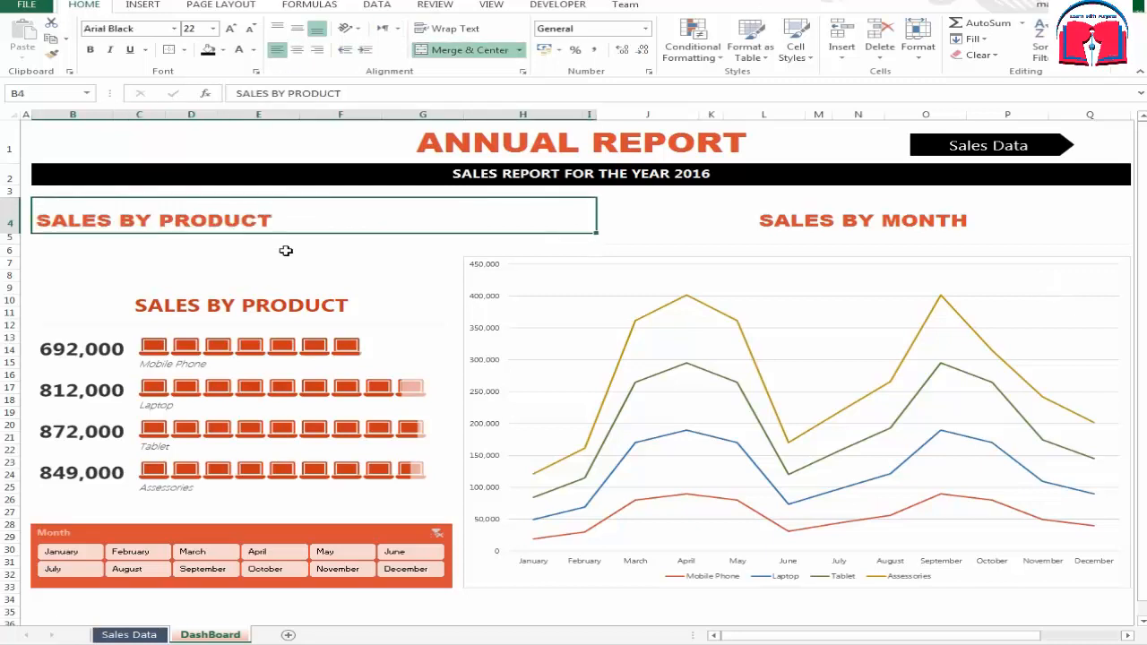
left_click(269, 261)
- Clear the People Graph's own title text and close its data settings
left_click(224, 306)
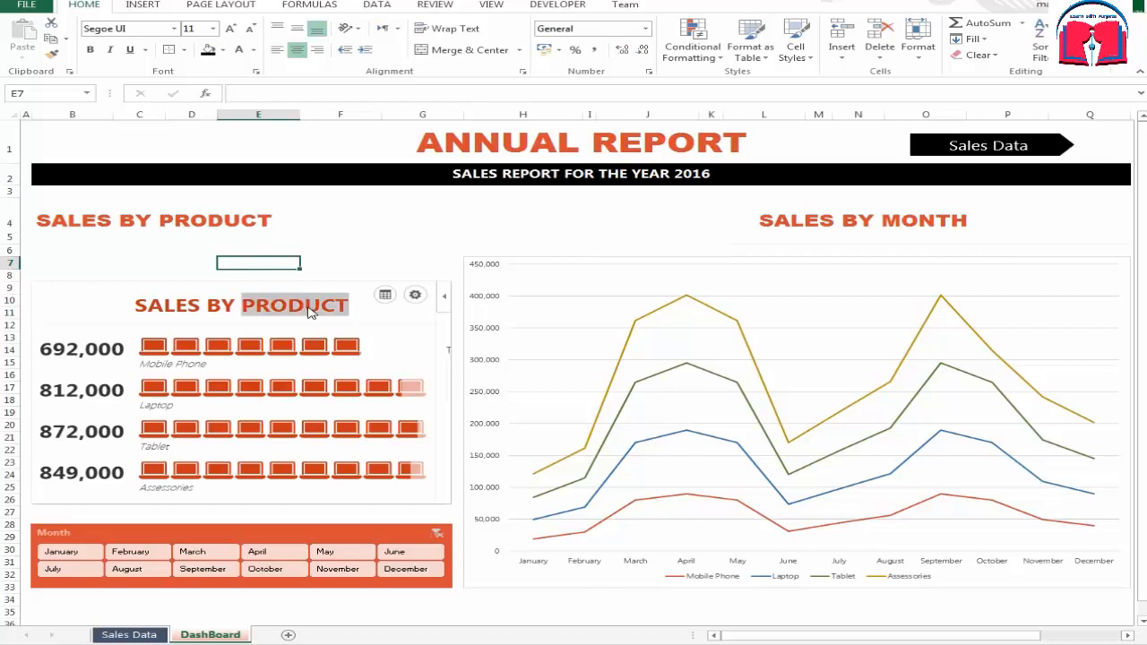
left_click(333, 304)
key("BackSpace")
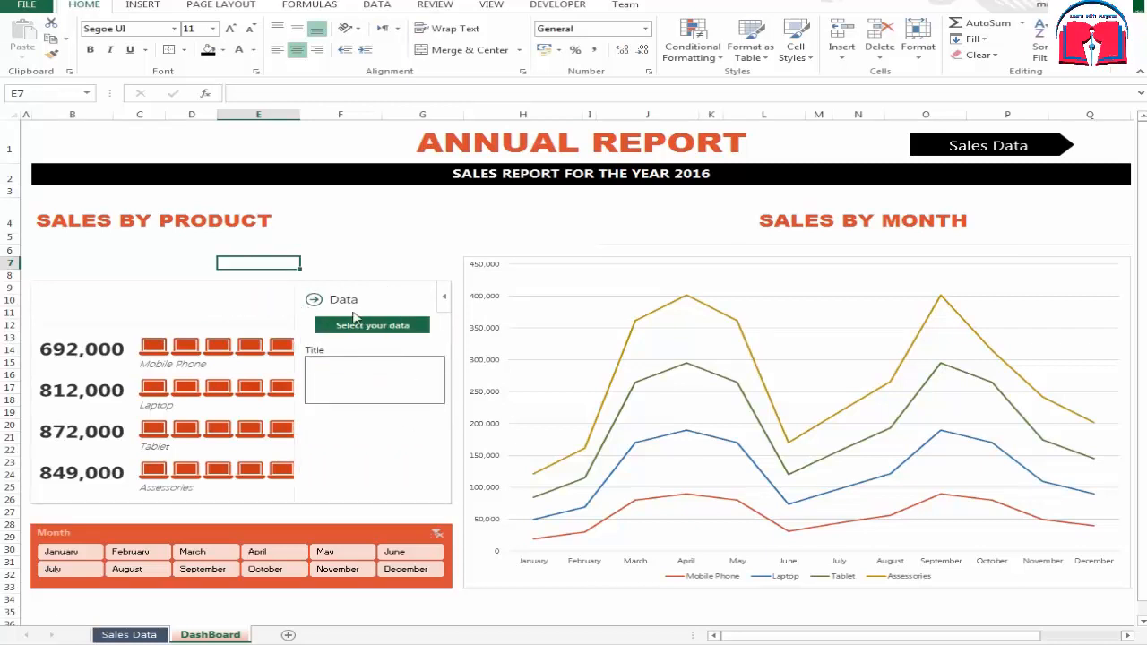
left_click(366, 371)
left_click(384, 226)
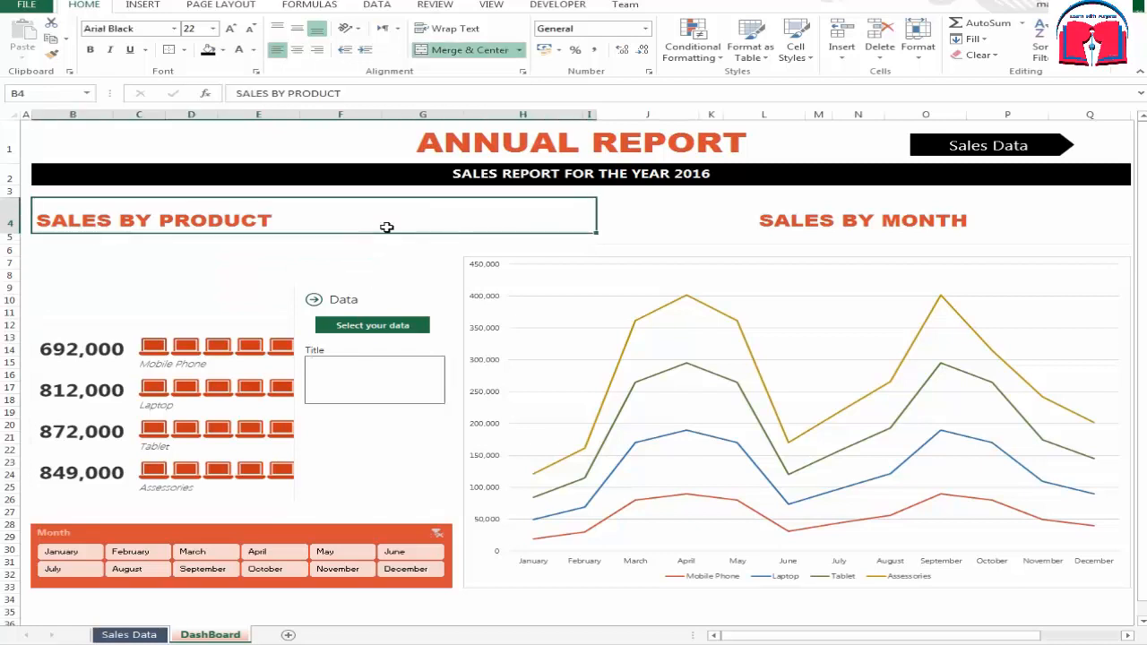
left_click(314, 301)
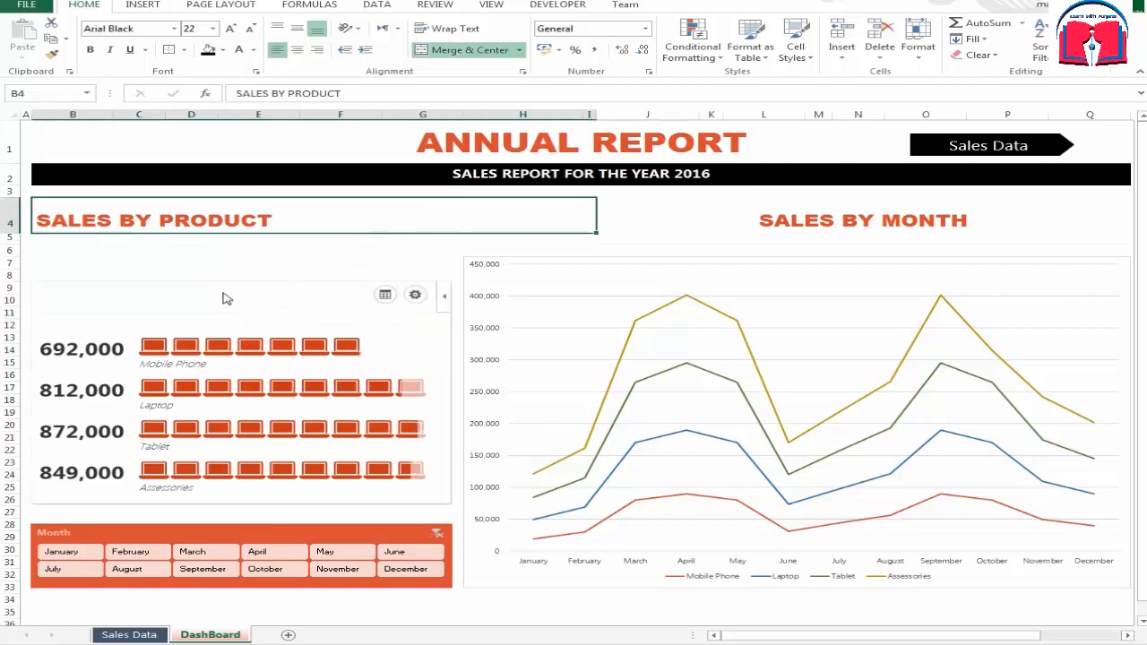
left_click(722, 225)
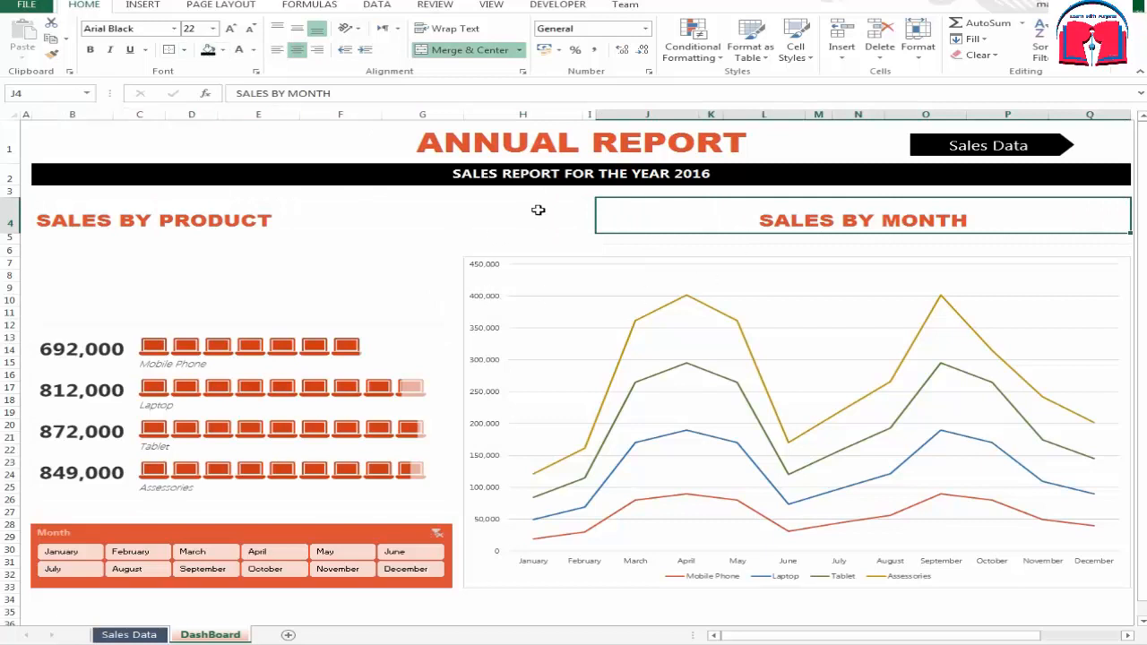
left_click(346, 230)
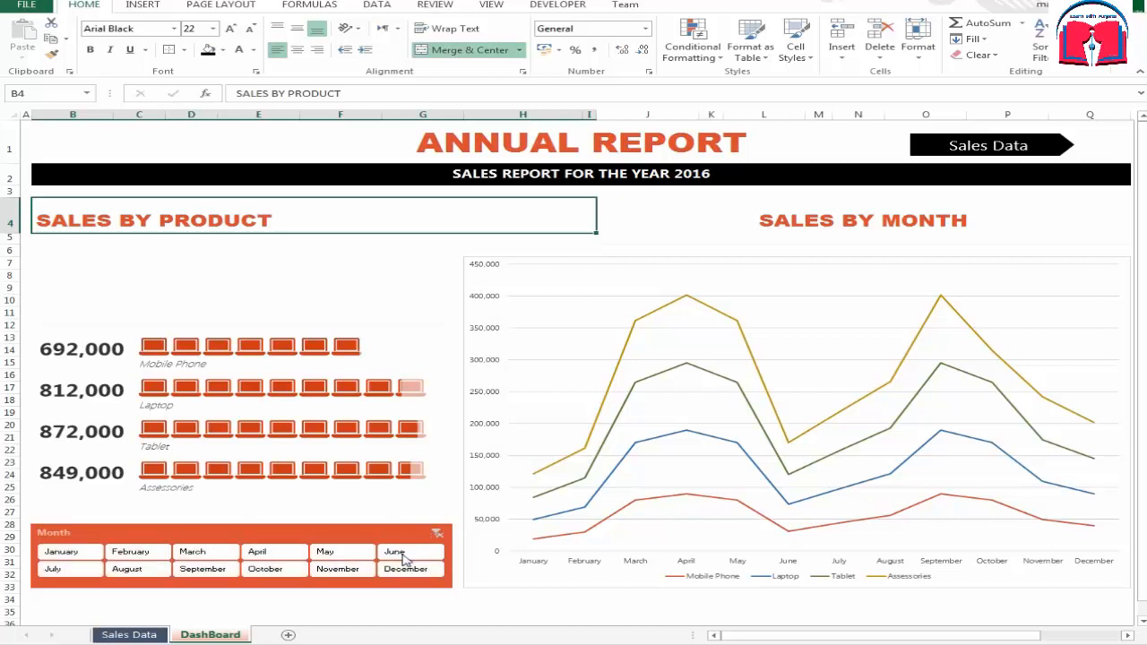
- Test the Month slicer by filtering the dashboard to June and February, and clear the filter
left_click(403, 556)
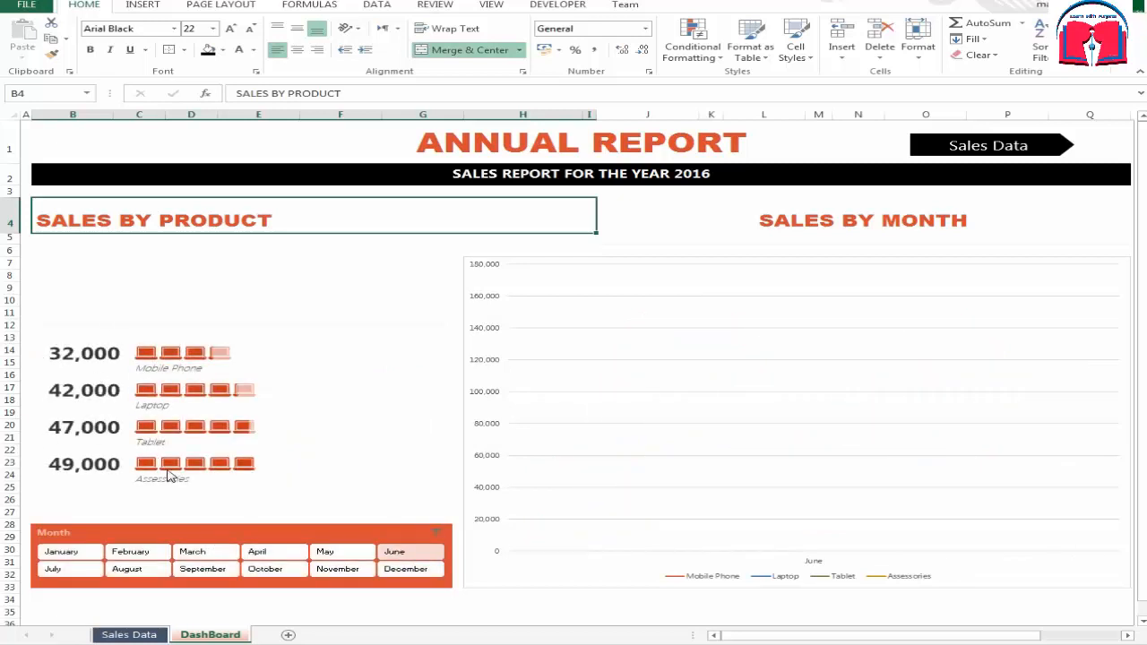
left_click(140, 553)
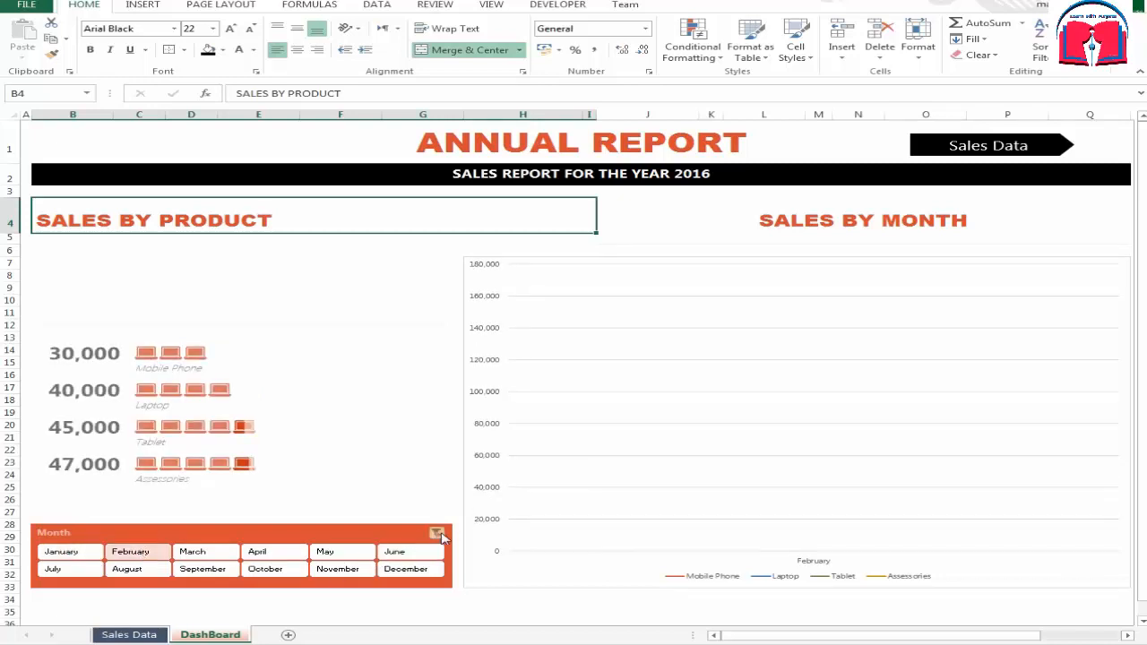
left_click(437, 534)
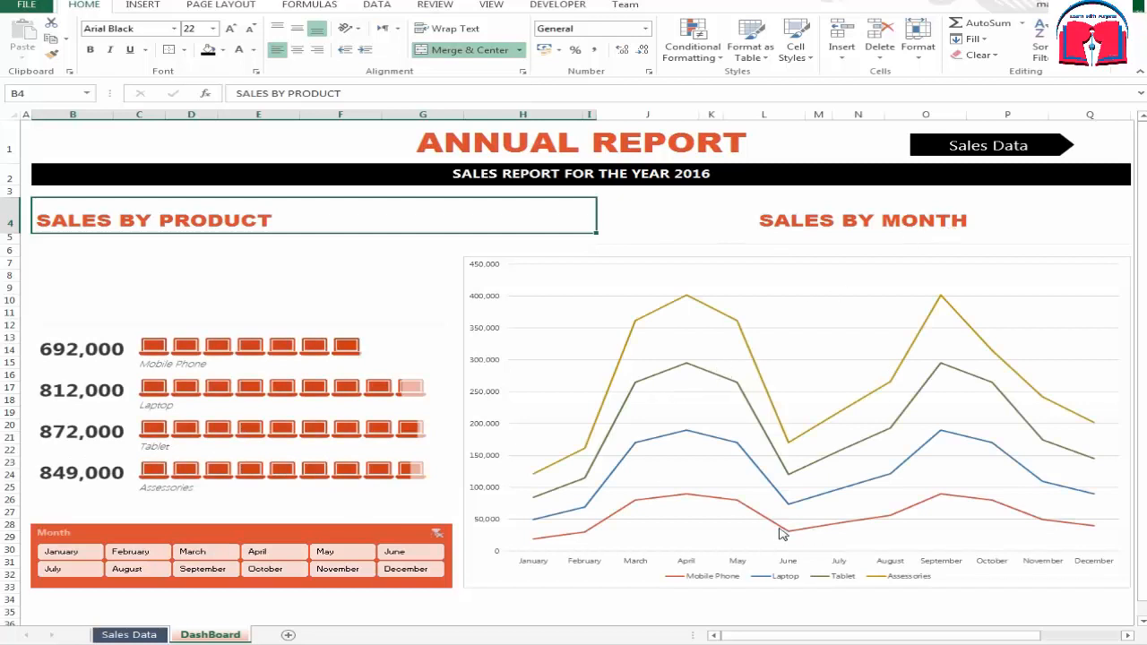
left_click(713, 580)
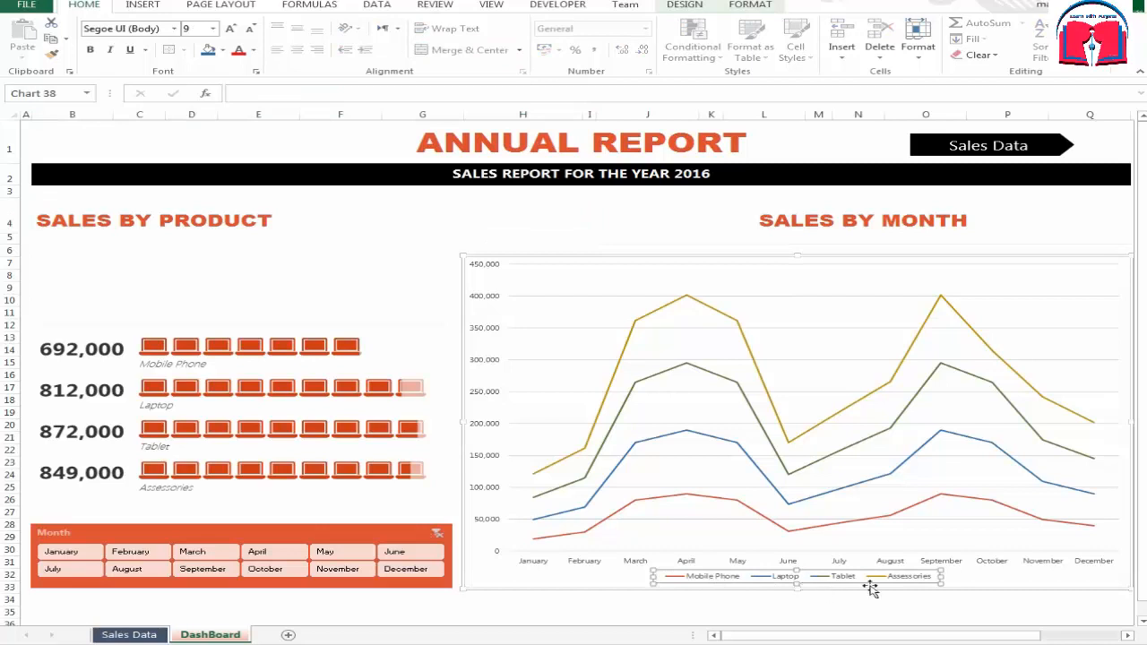
left_click(986, 609)
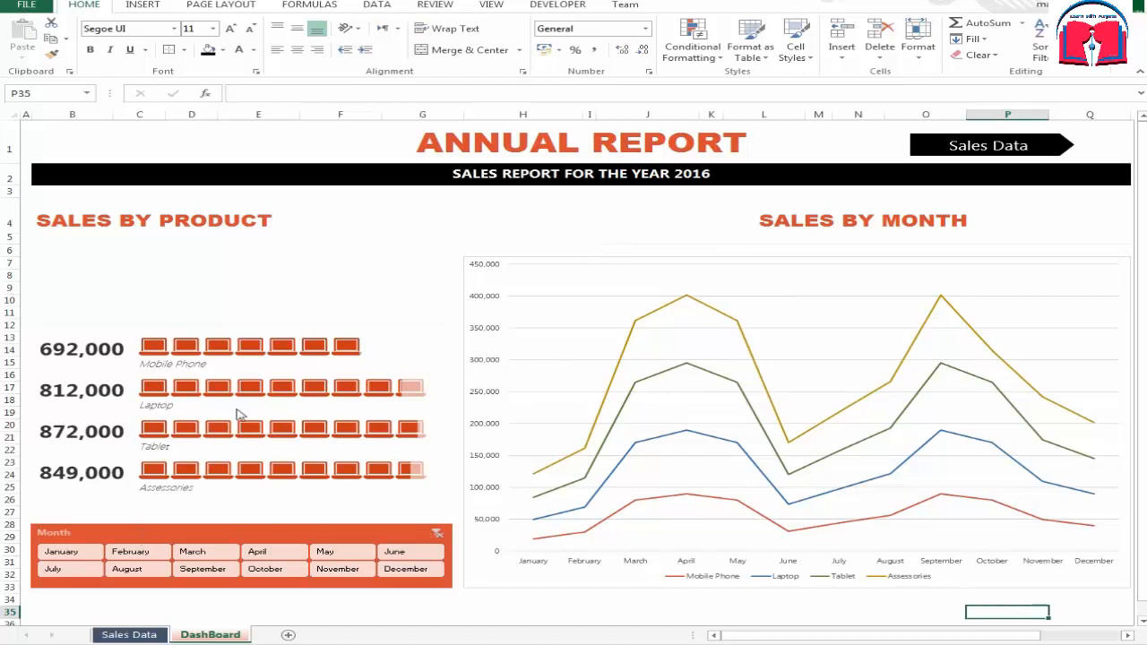
left_click(315, 269)
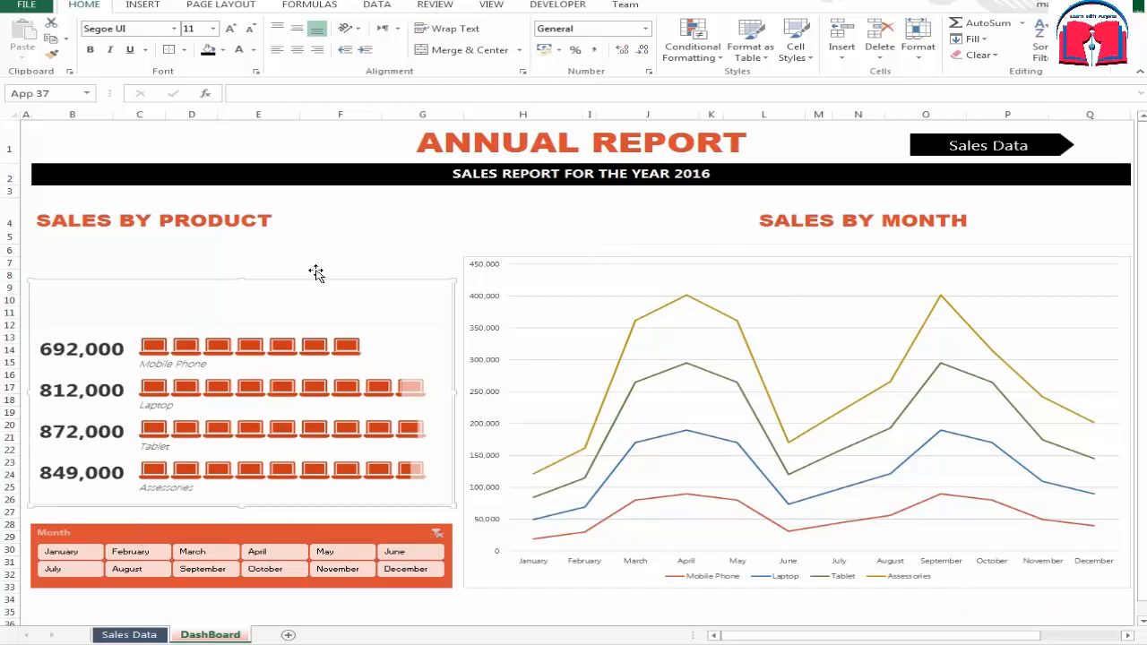
left_click(409, 222)
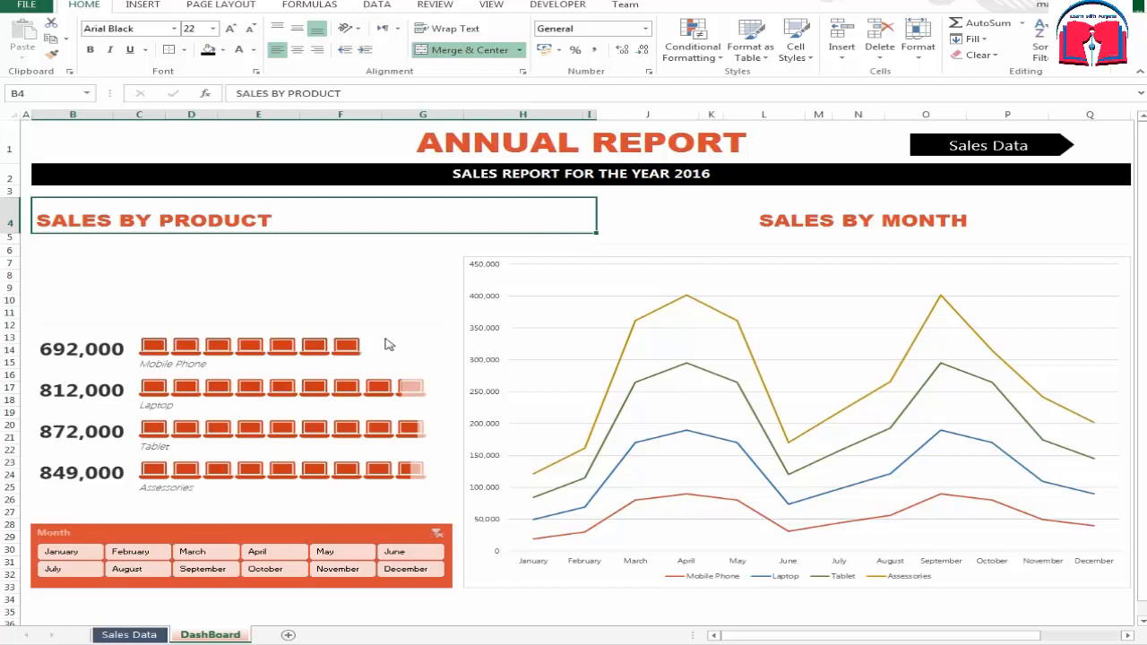
left_click(804, 313)
left_click(576, 221)
left_click(690, 224)
left_click(421, 220)
left_click(693, 217)
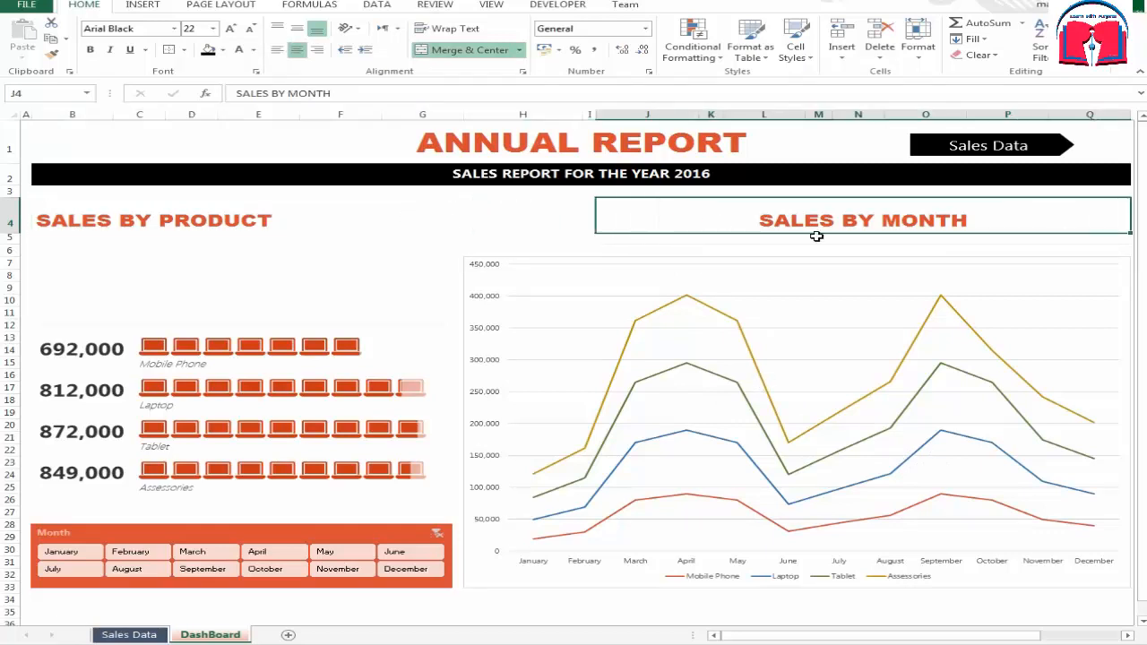
left_click(501, 215)
left_click(673, 221)
left_click(397, 221)
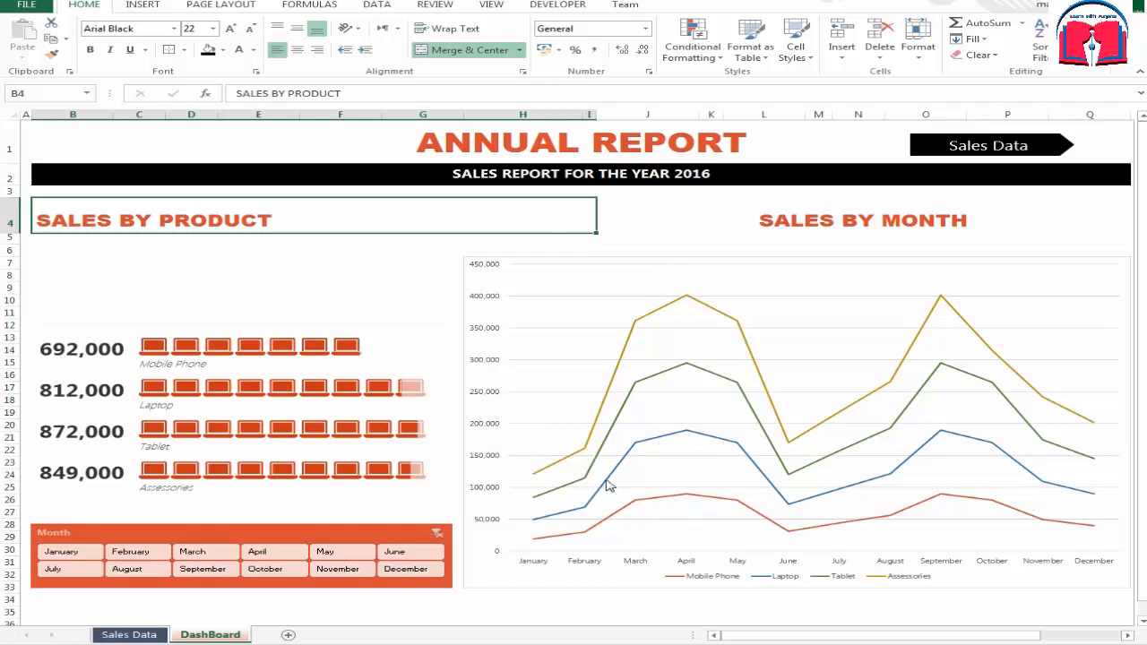
left_click(363, 283)
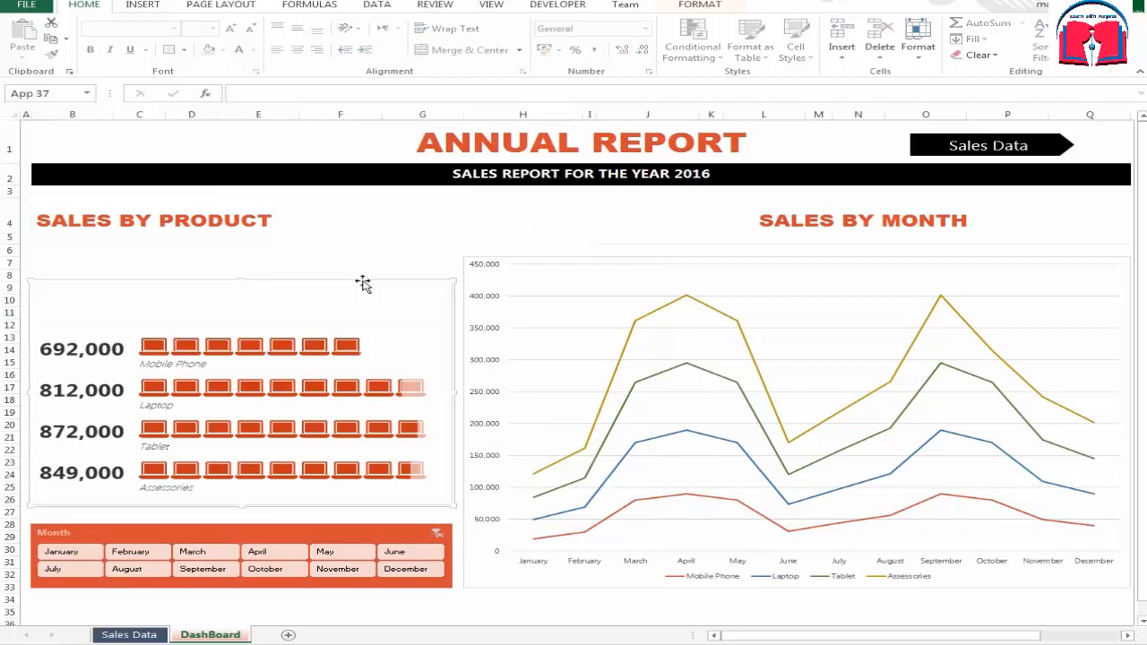
left_click(390, 240)
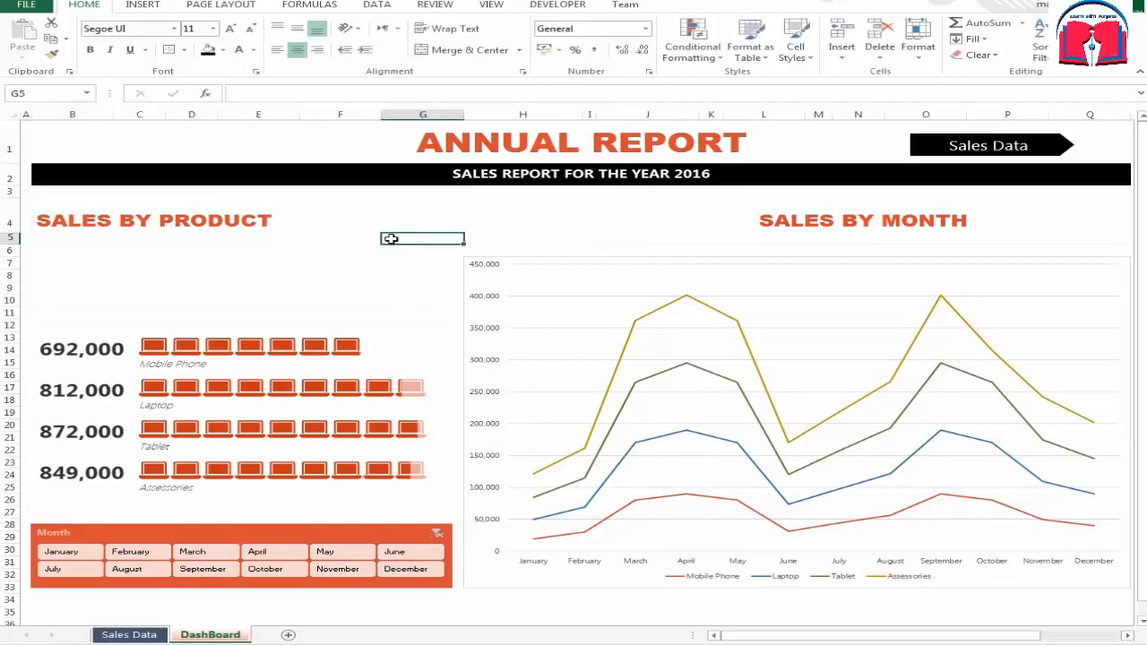
left_click(542, 220)
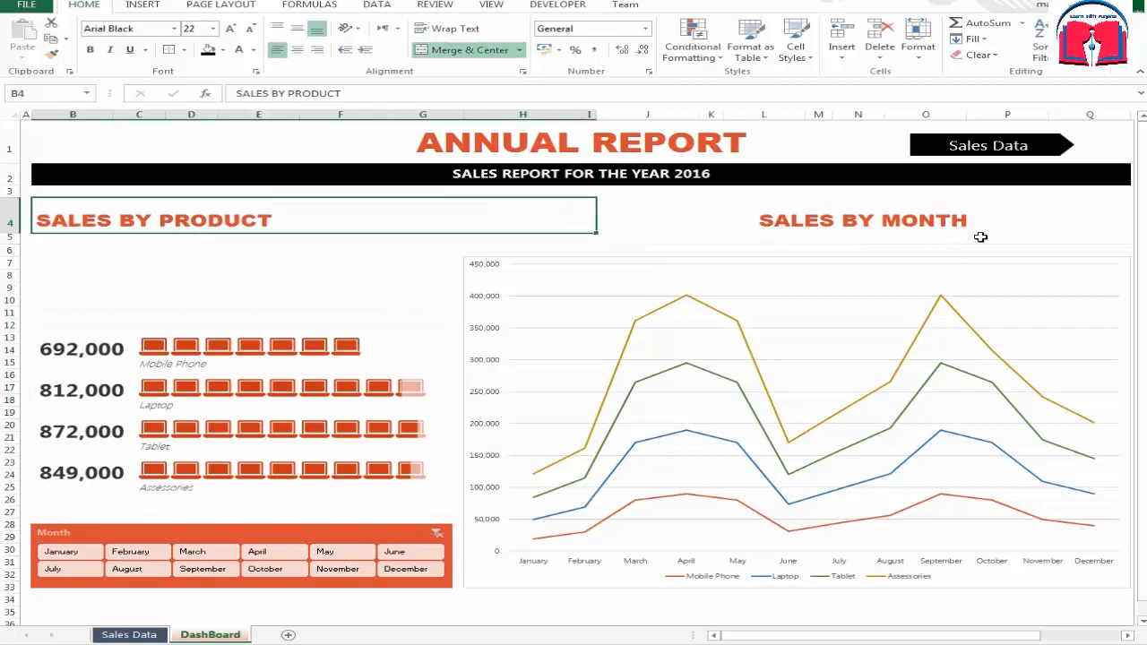